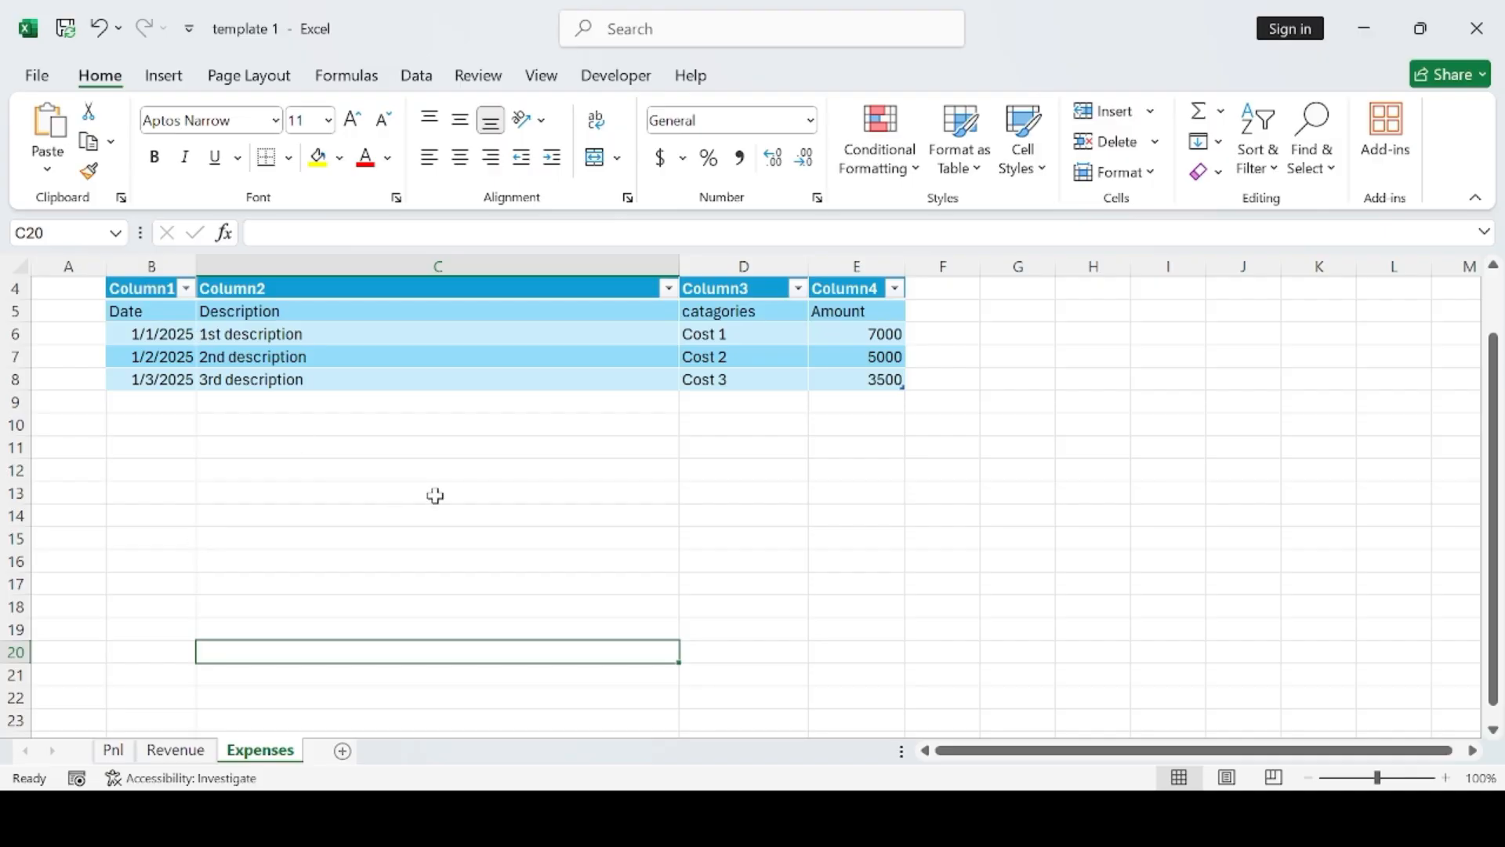
Copy the four operating expense names, Adman expenses through Utilities, from the Pnl sheet into the Expenses category column starting at D9.
scroll(586, 497, "up", 1)
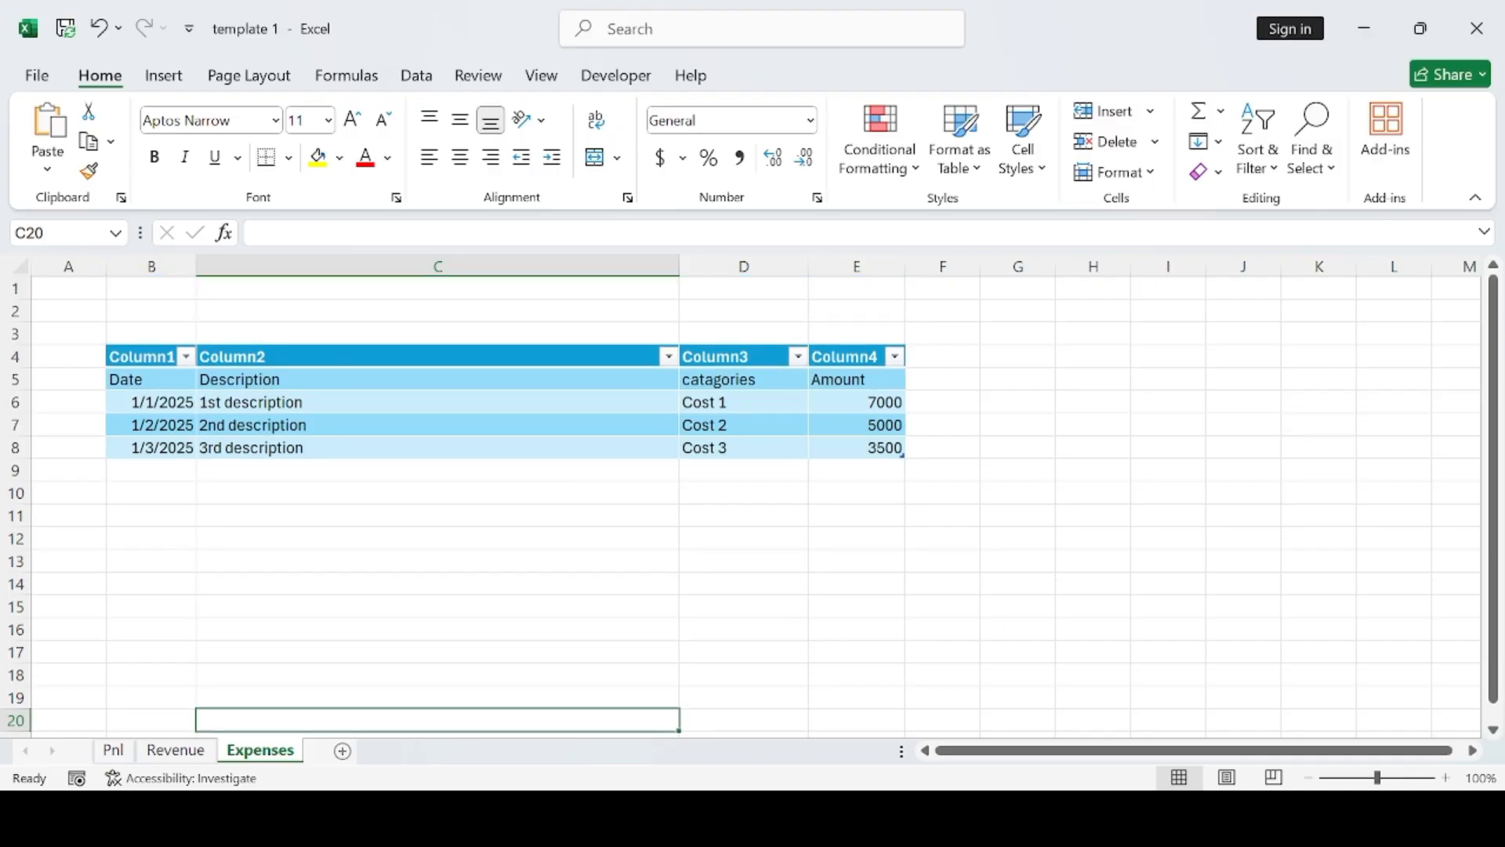
left_click(110, 750)
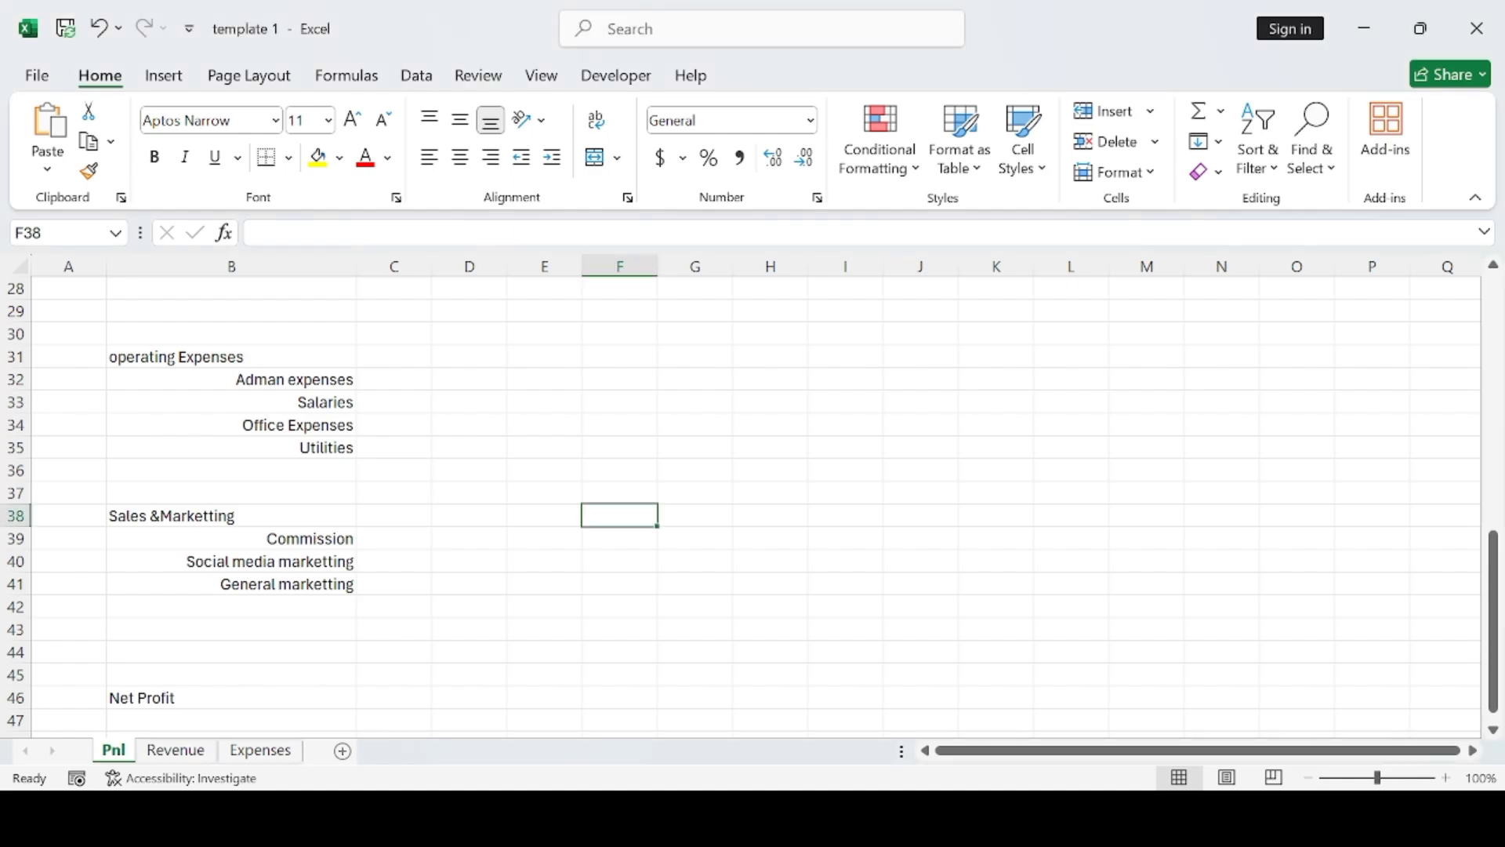
left_click_drag(277, 383, 294, 445)
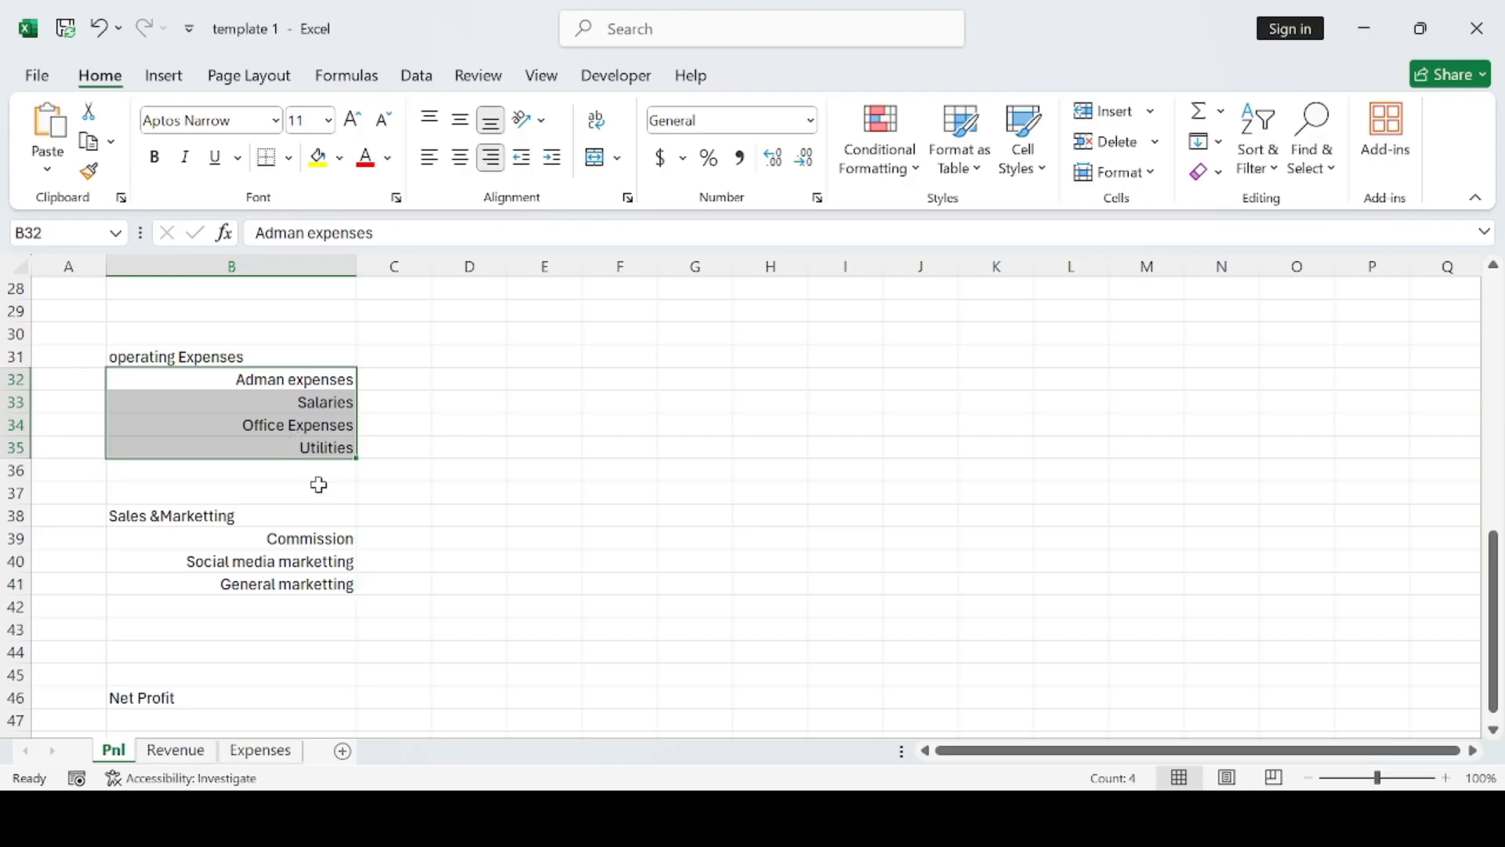
key("ctrl+c")
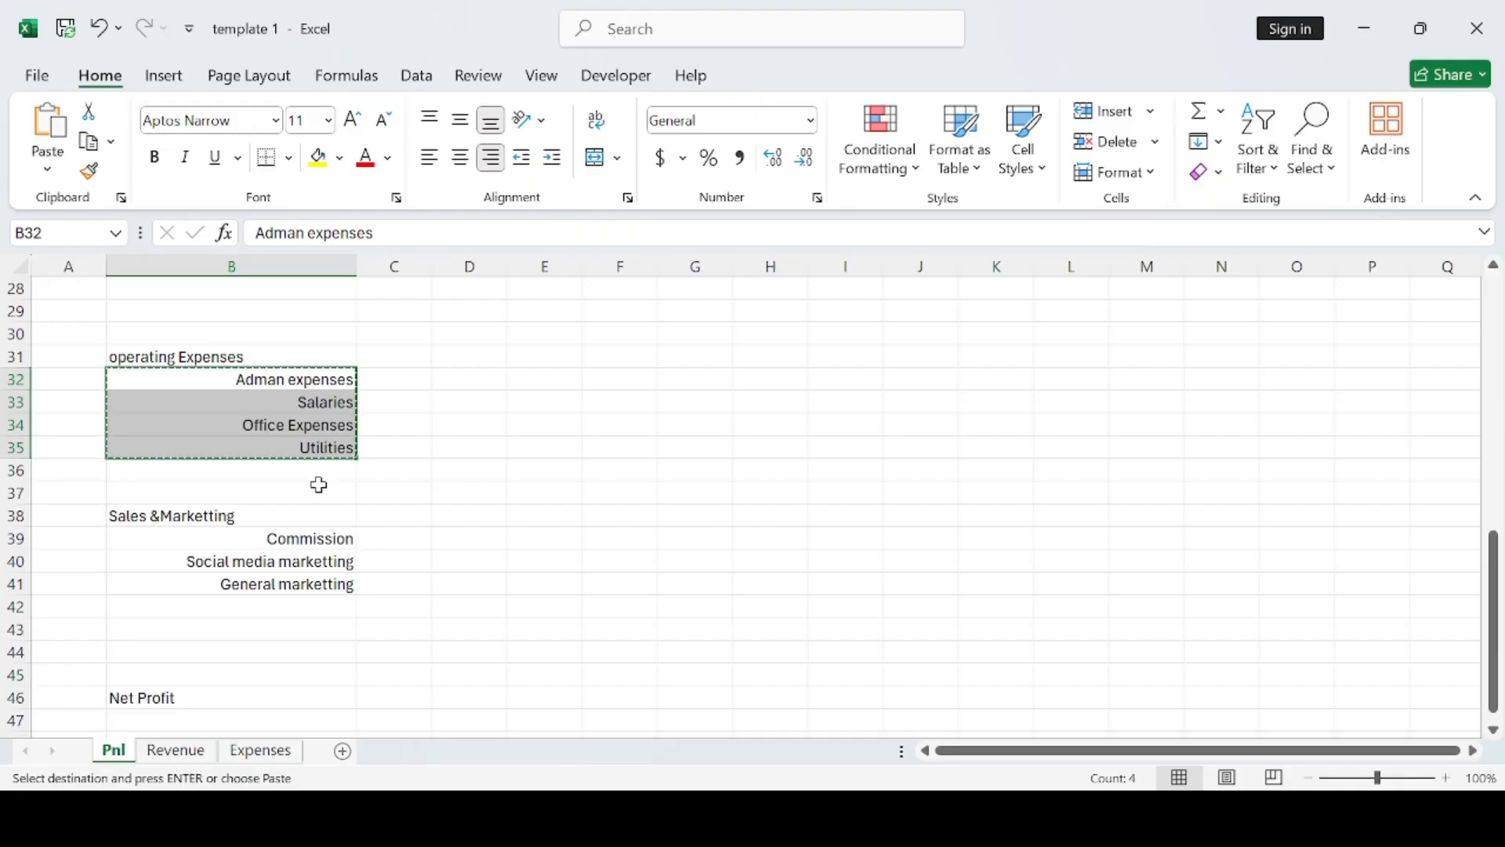
left_click(265, 753)
left_click(719, 471)
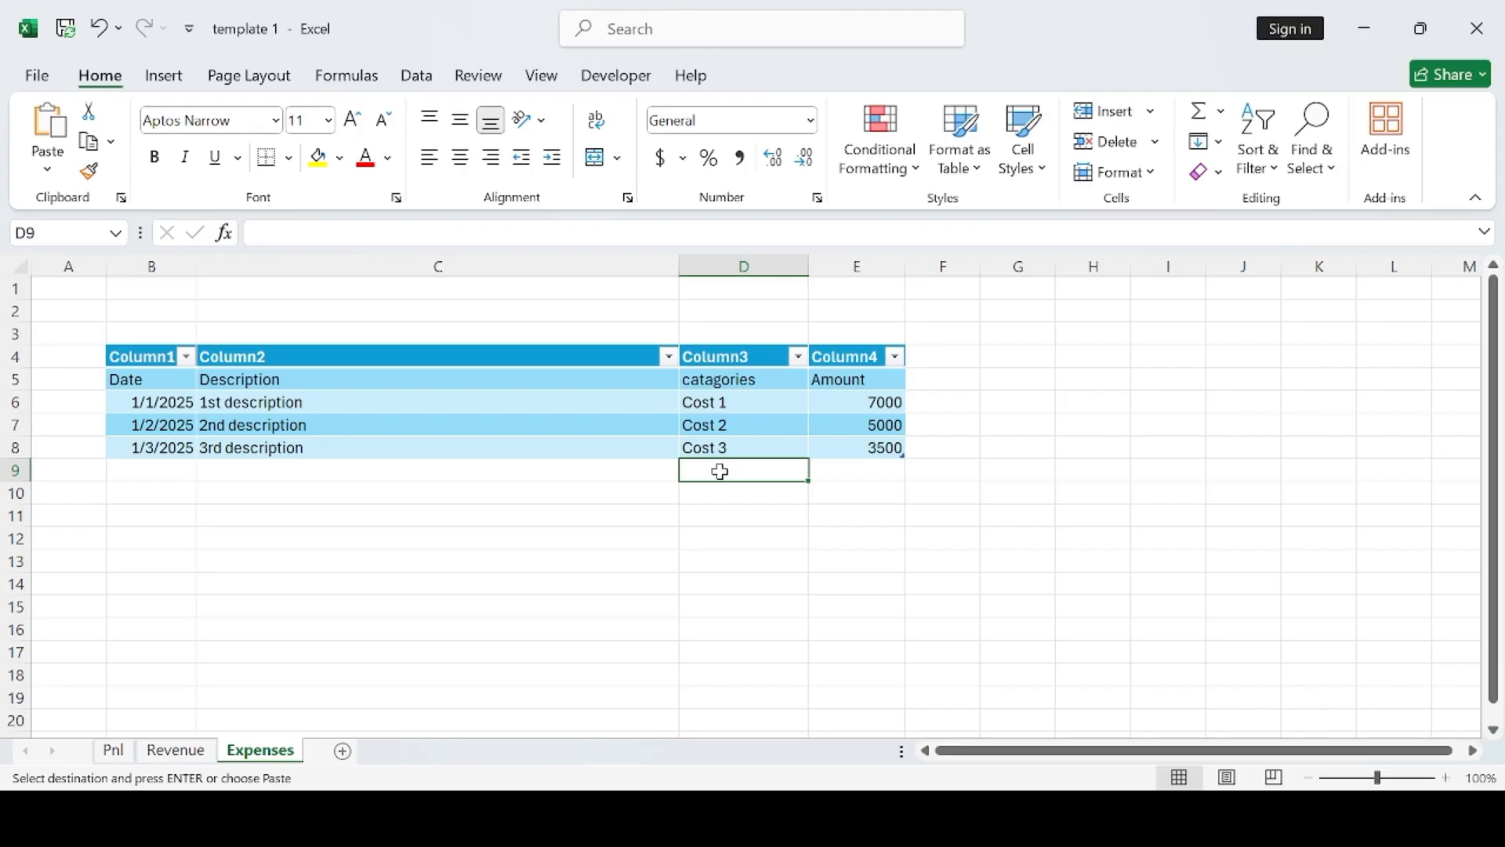
key("alt")
key("alt+Tab")
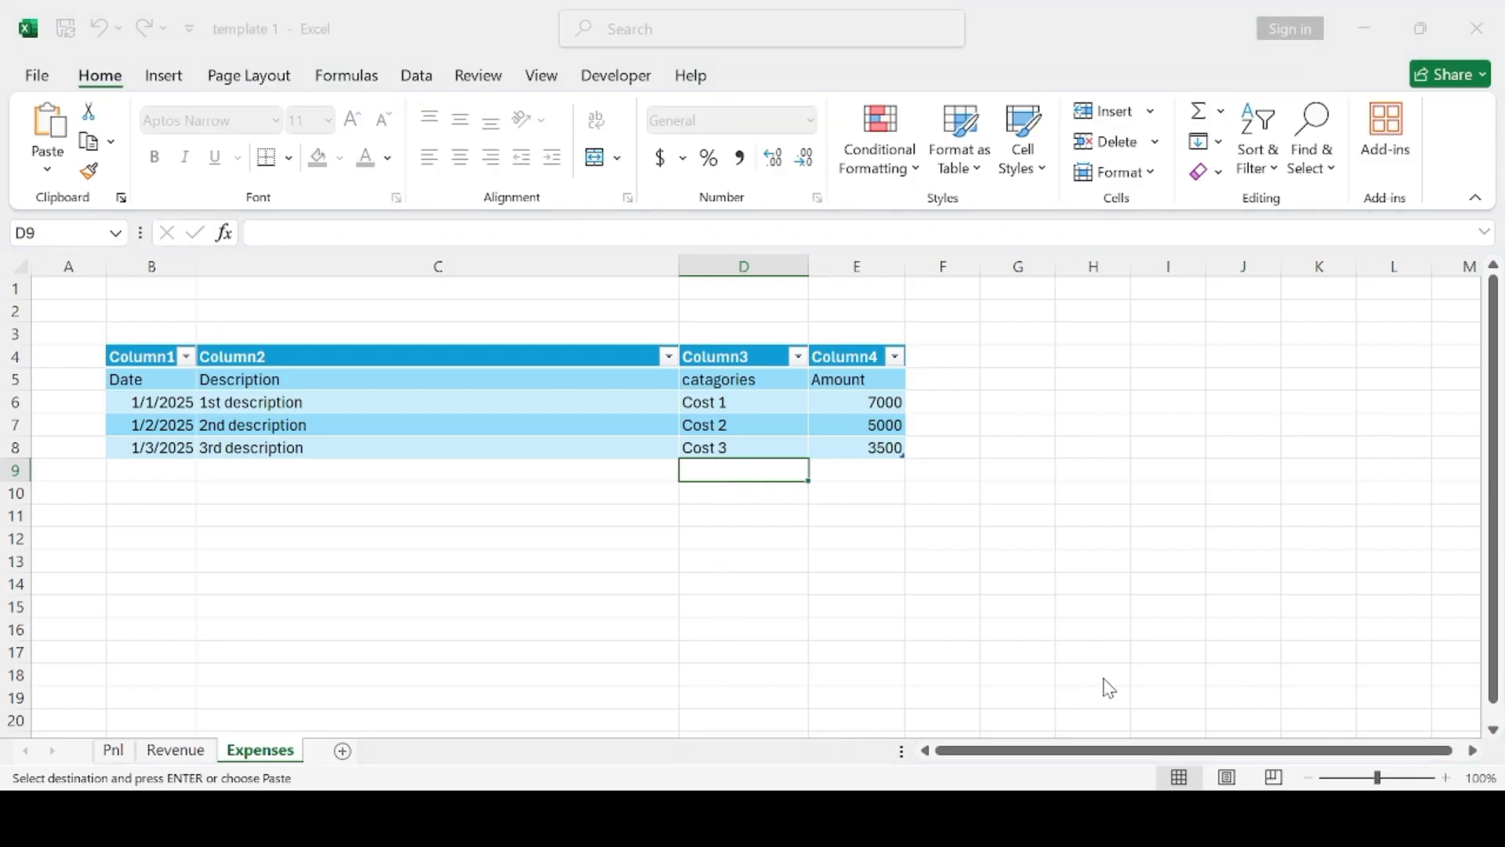
key("alt+Tab")
key("ctrl+v")
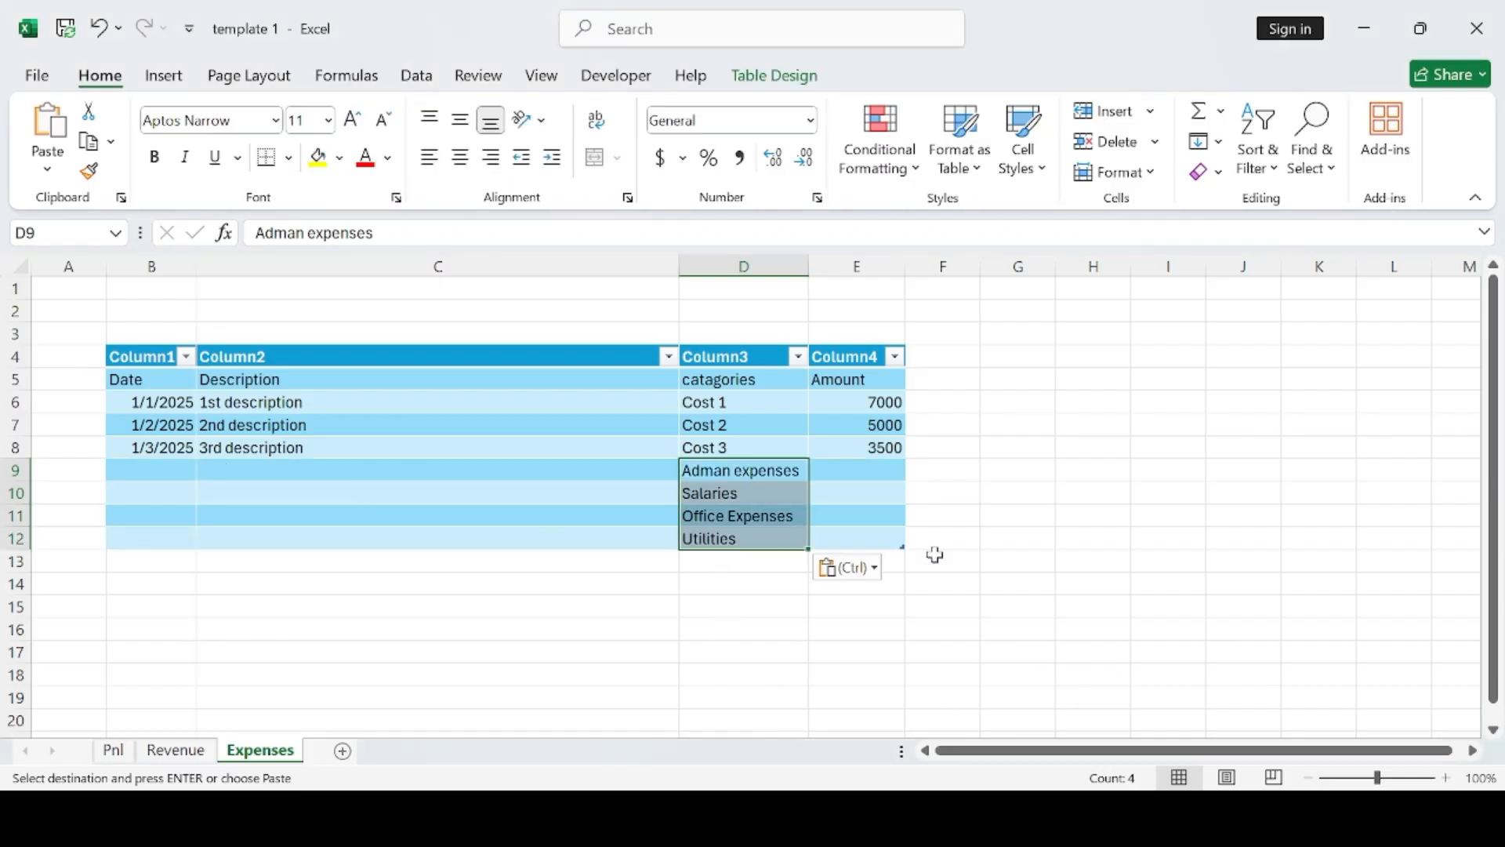
left_click(1236, 494)
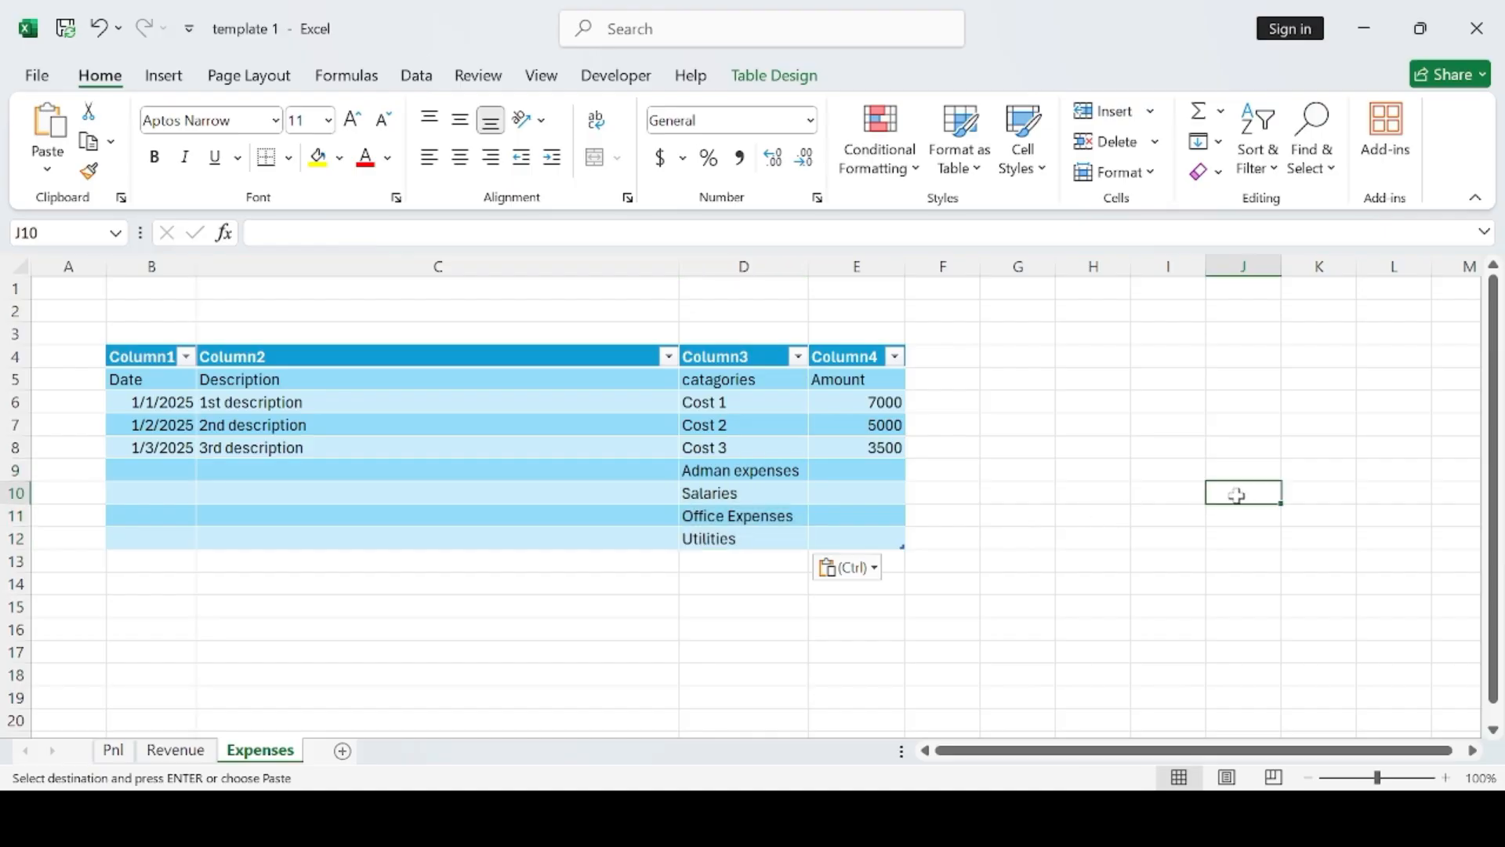
Clear the Adman expenses entry from cell D9 of the Expenses table.
left_click(743, 472)
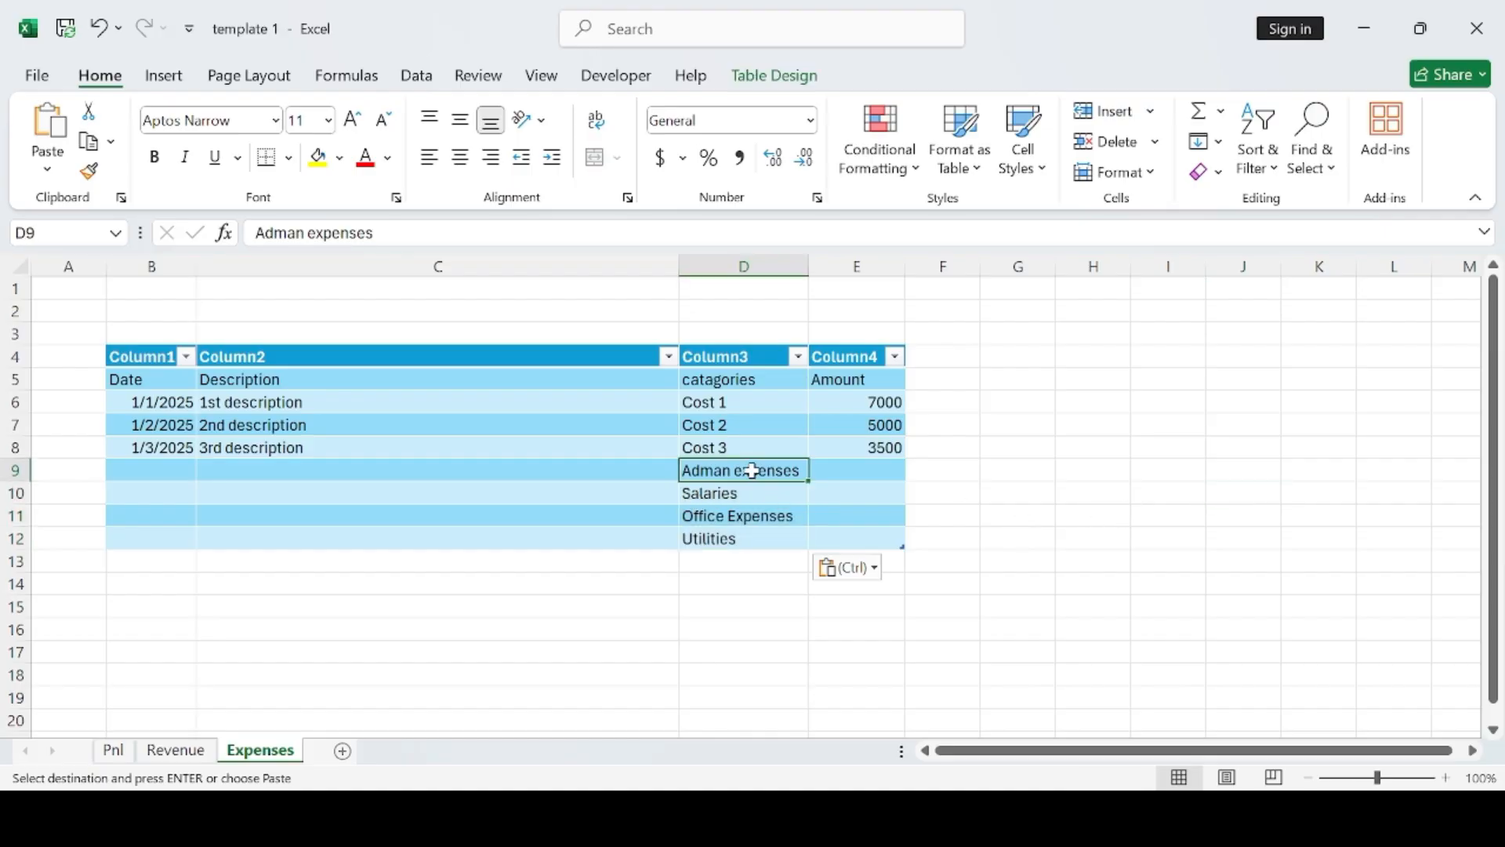
key("BackSpace")
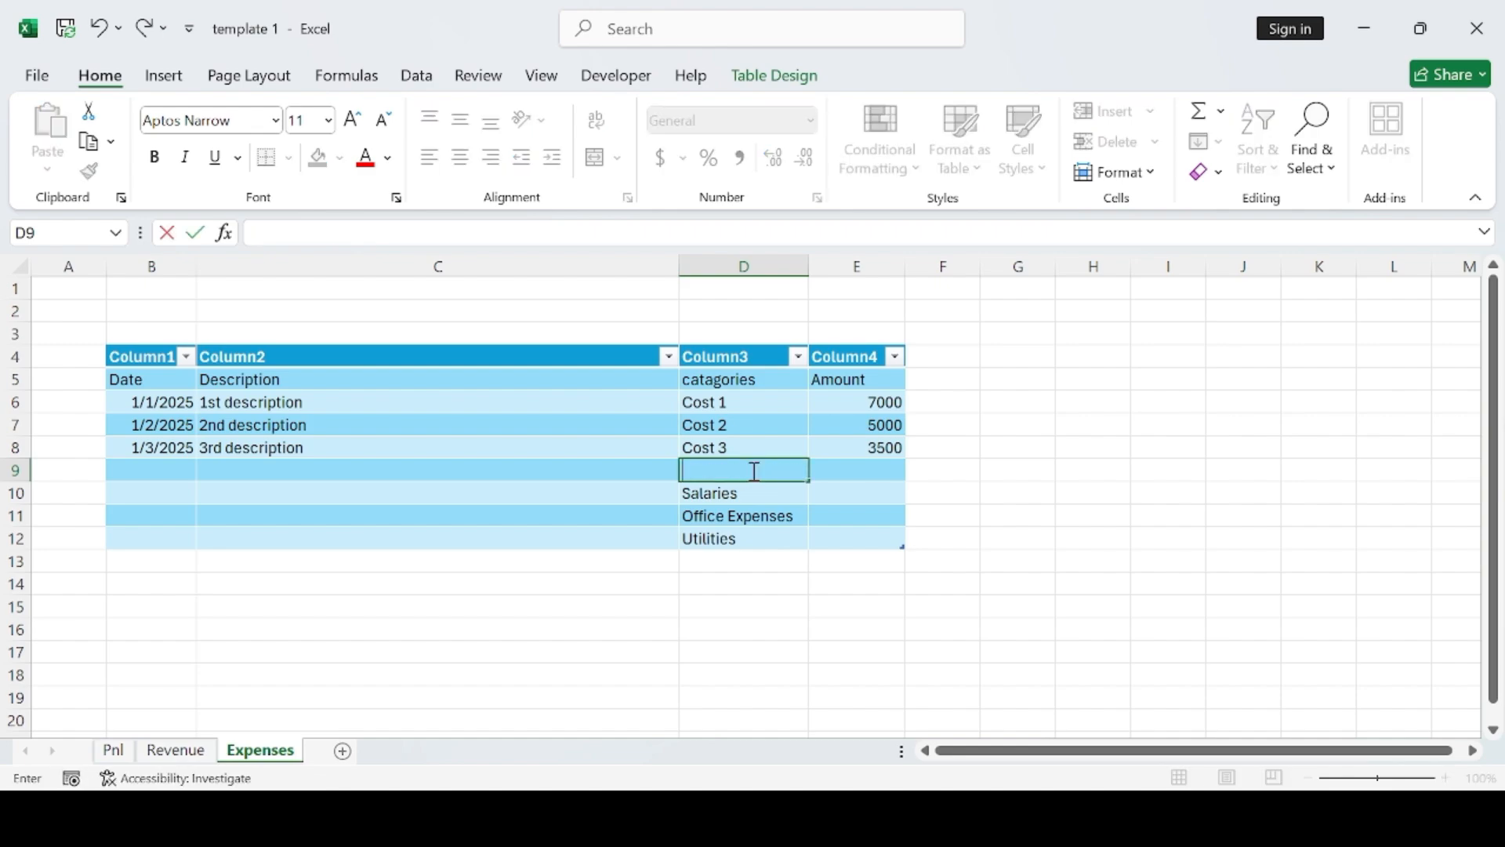
left_click(1331, 519)
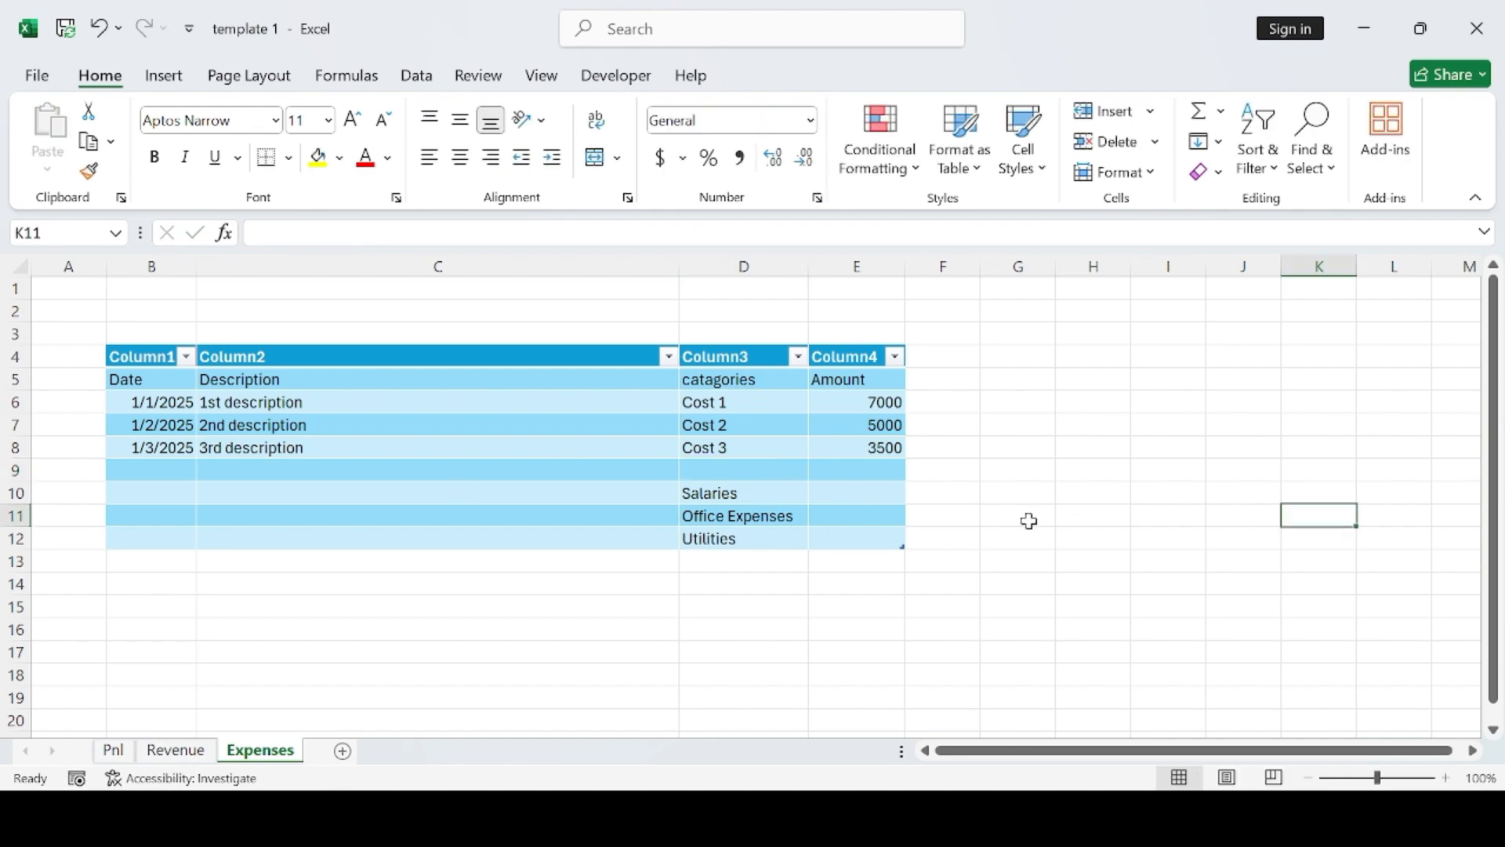
Undo the cleared D9 entry and the pasted operating expense categories on the Expenses sheet.
left_click(98, 28)
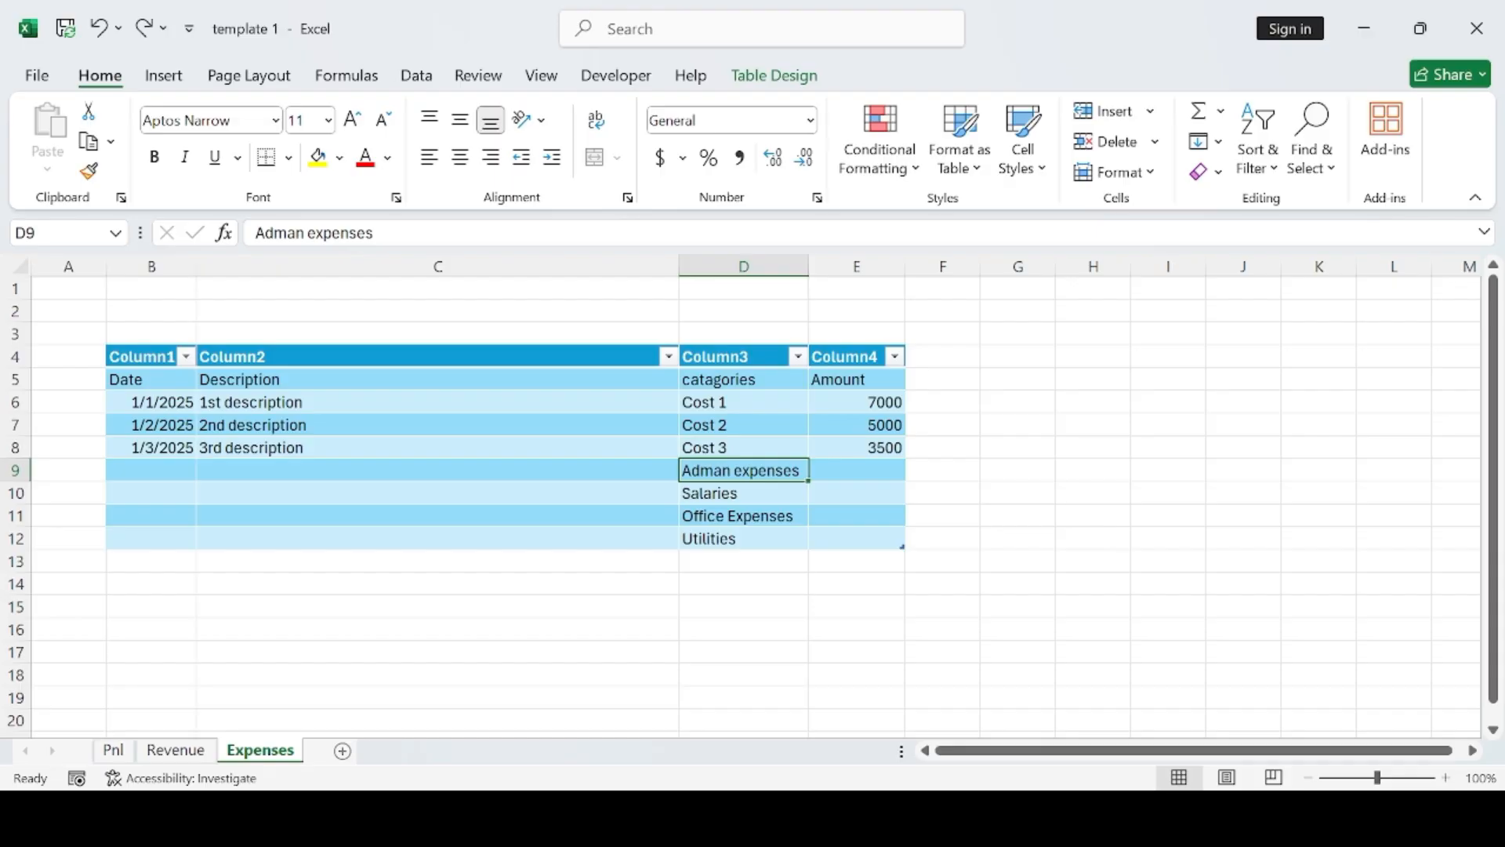
left_click(98, 28)
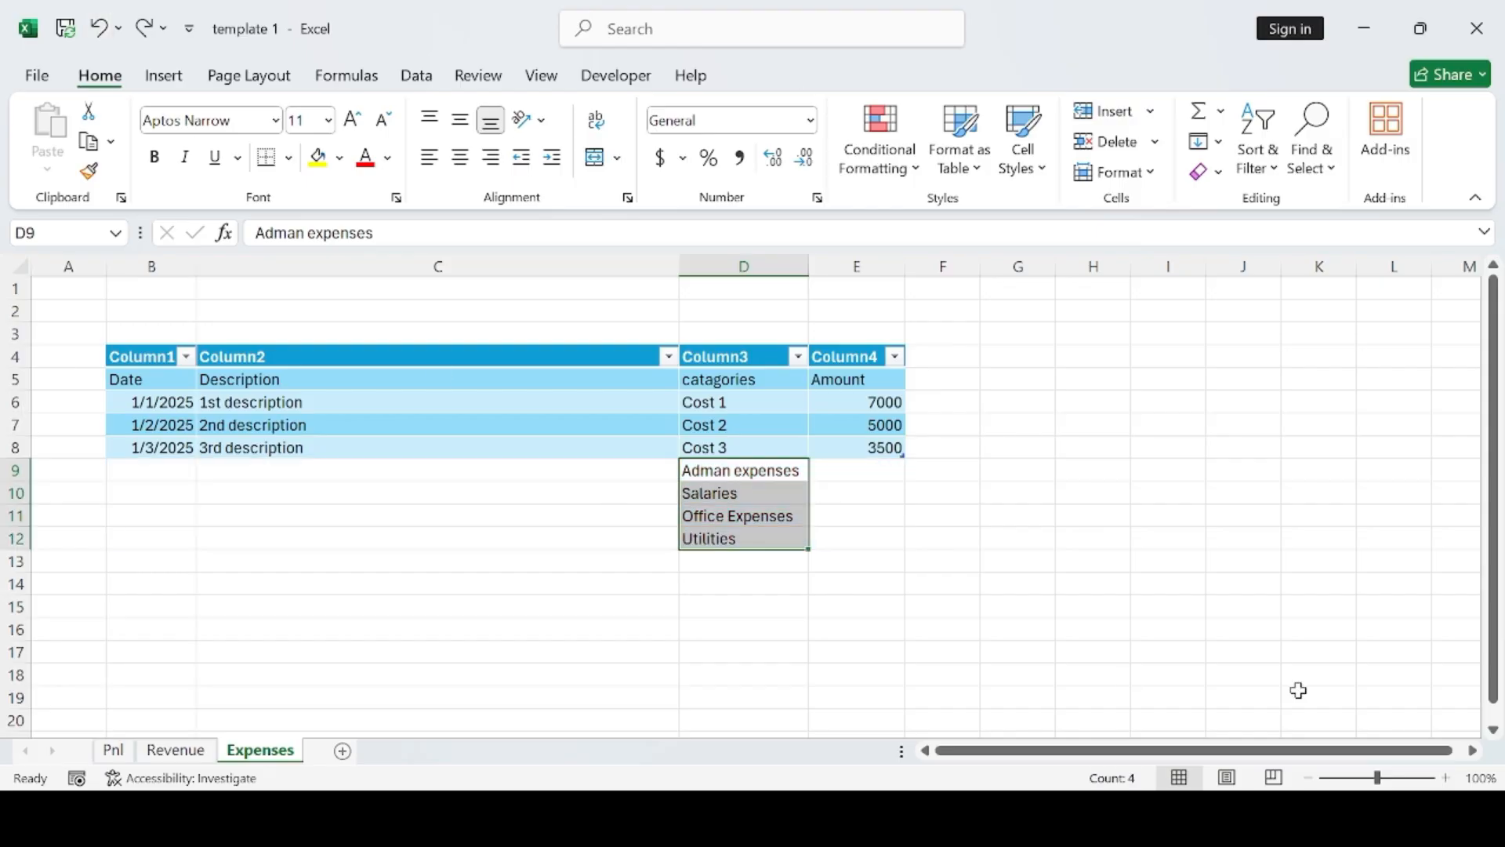
left_click(1336, 608)
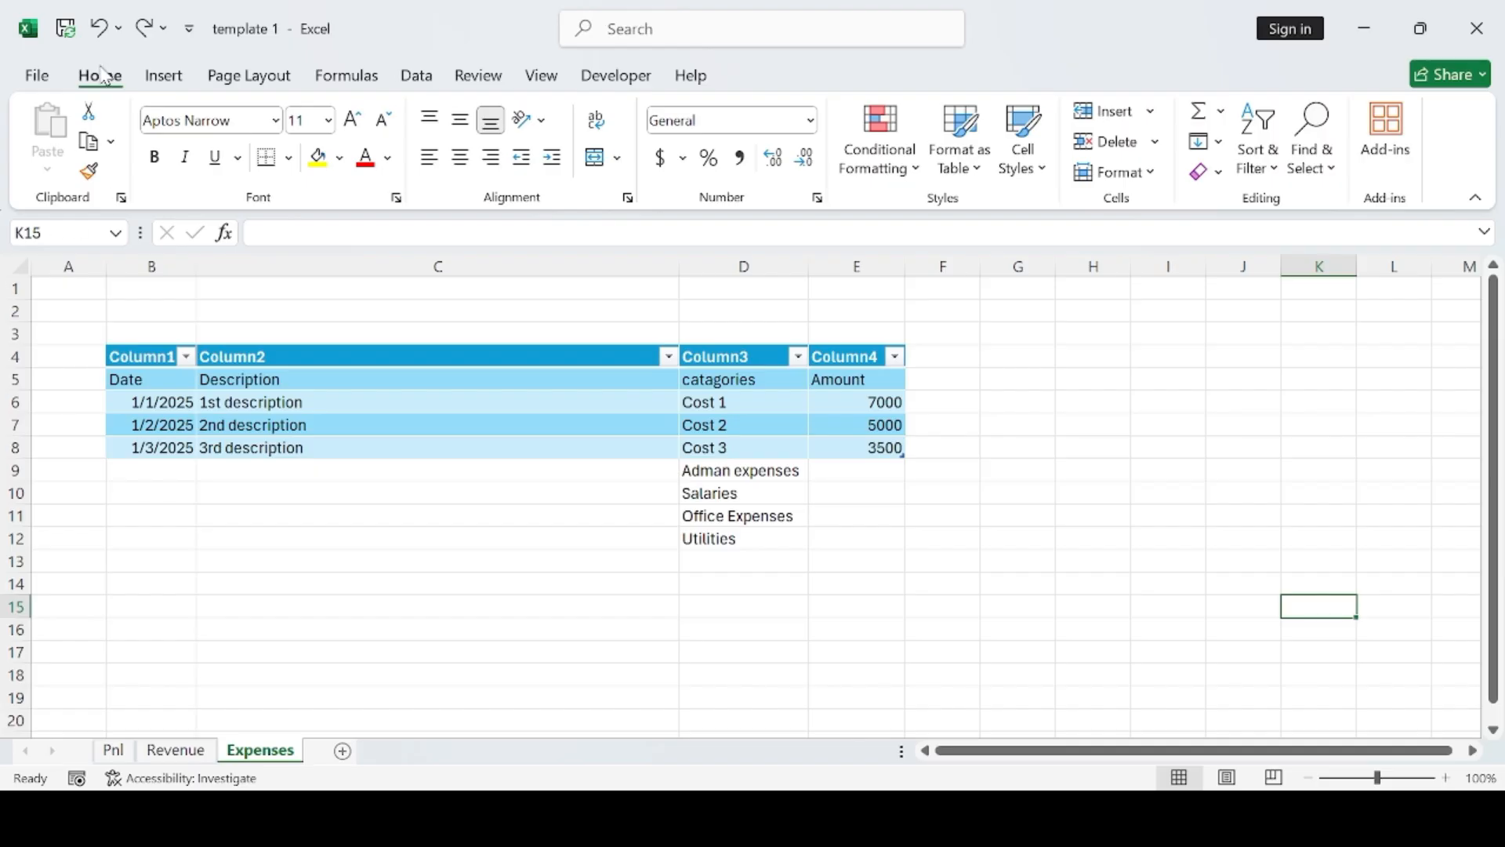
left_click(98, 28)
left_click(920, 663)
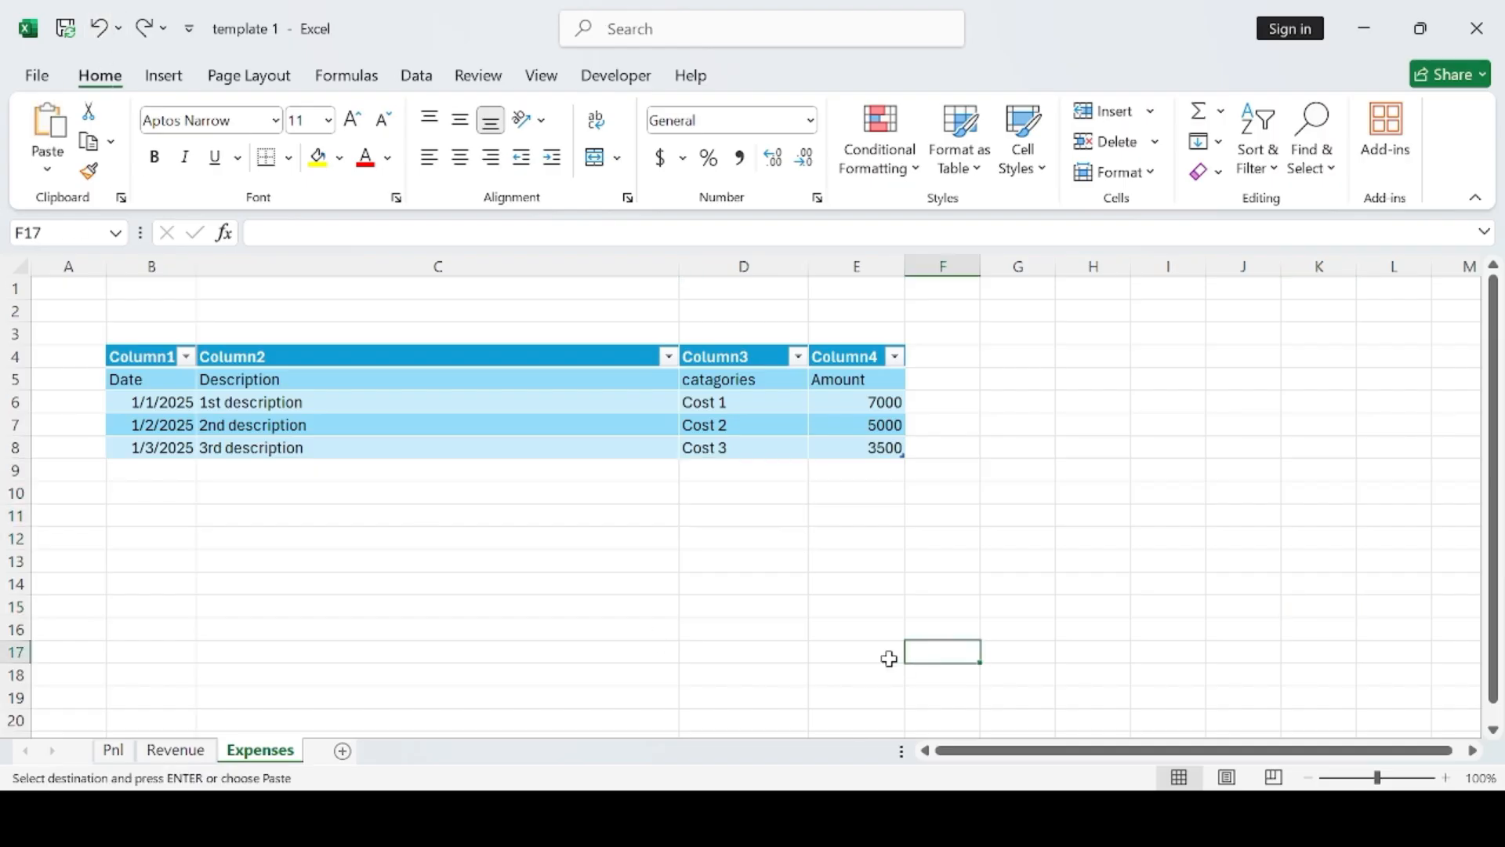
Copy Salaries, Office Expenses and Utilities from the Pnl sheet and paste them as values into the Expenses category column from D9.
left_click(104, 753)
left_click(640, 486)
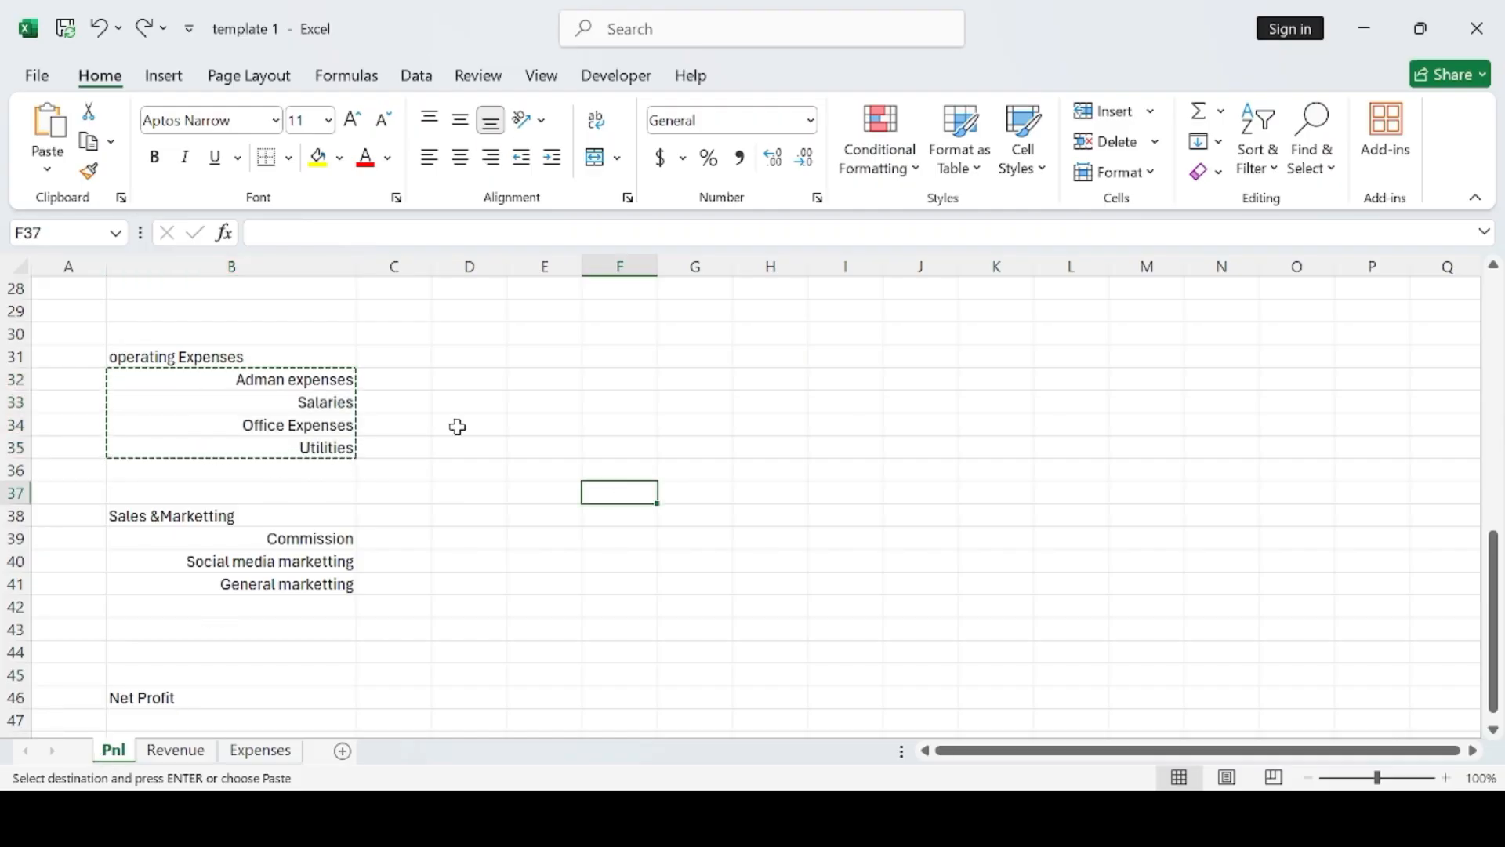
double_click(614, 448)
left_click_drag(308, 401, 310, 448)
key("ctrl+c")
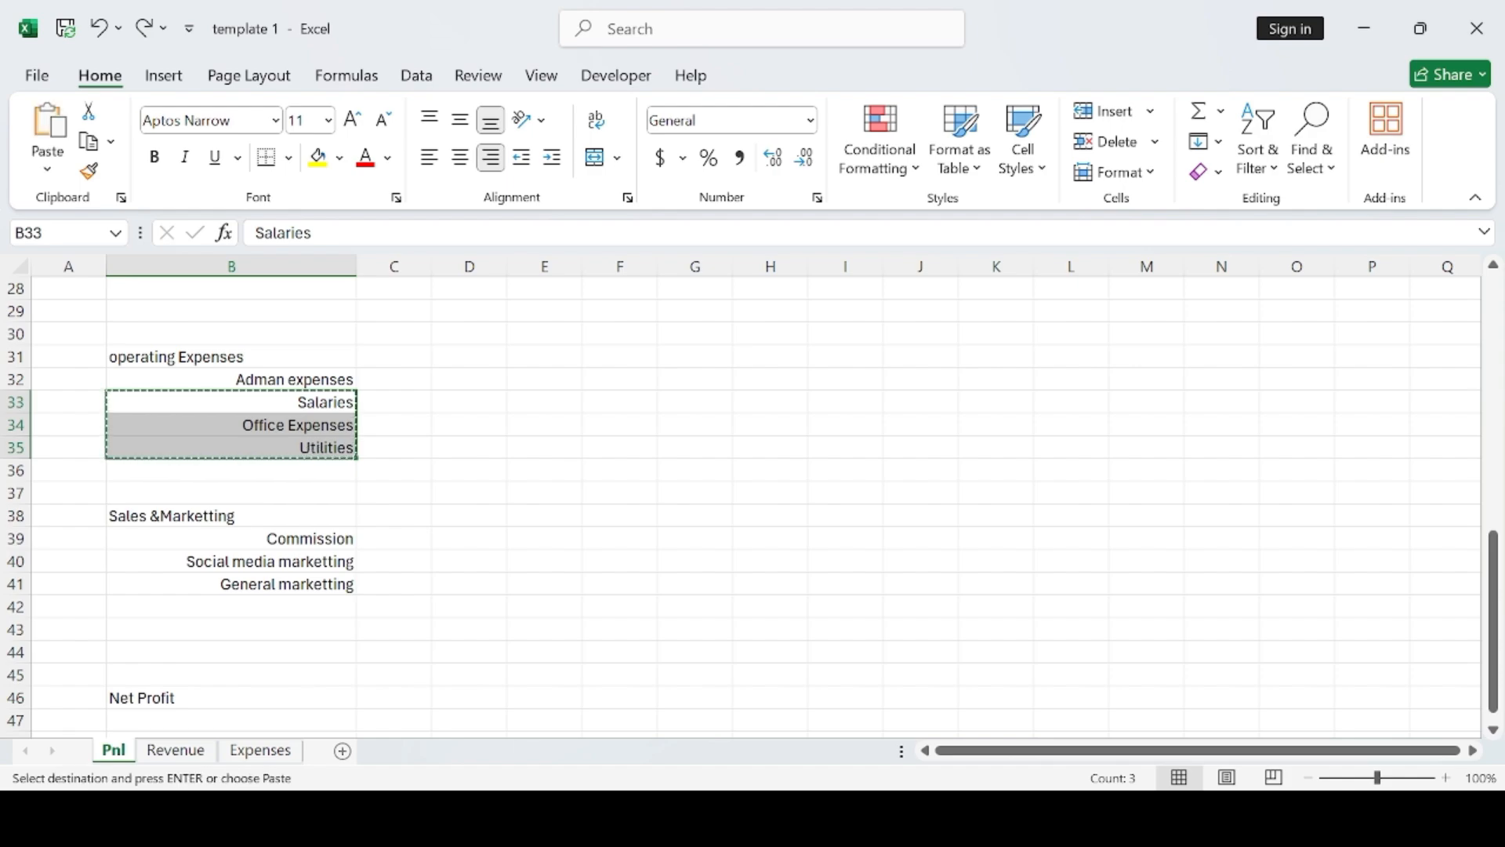
left_click(264, 754)
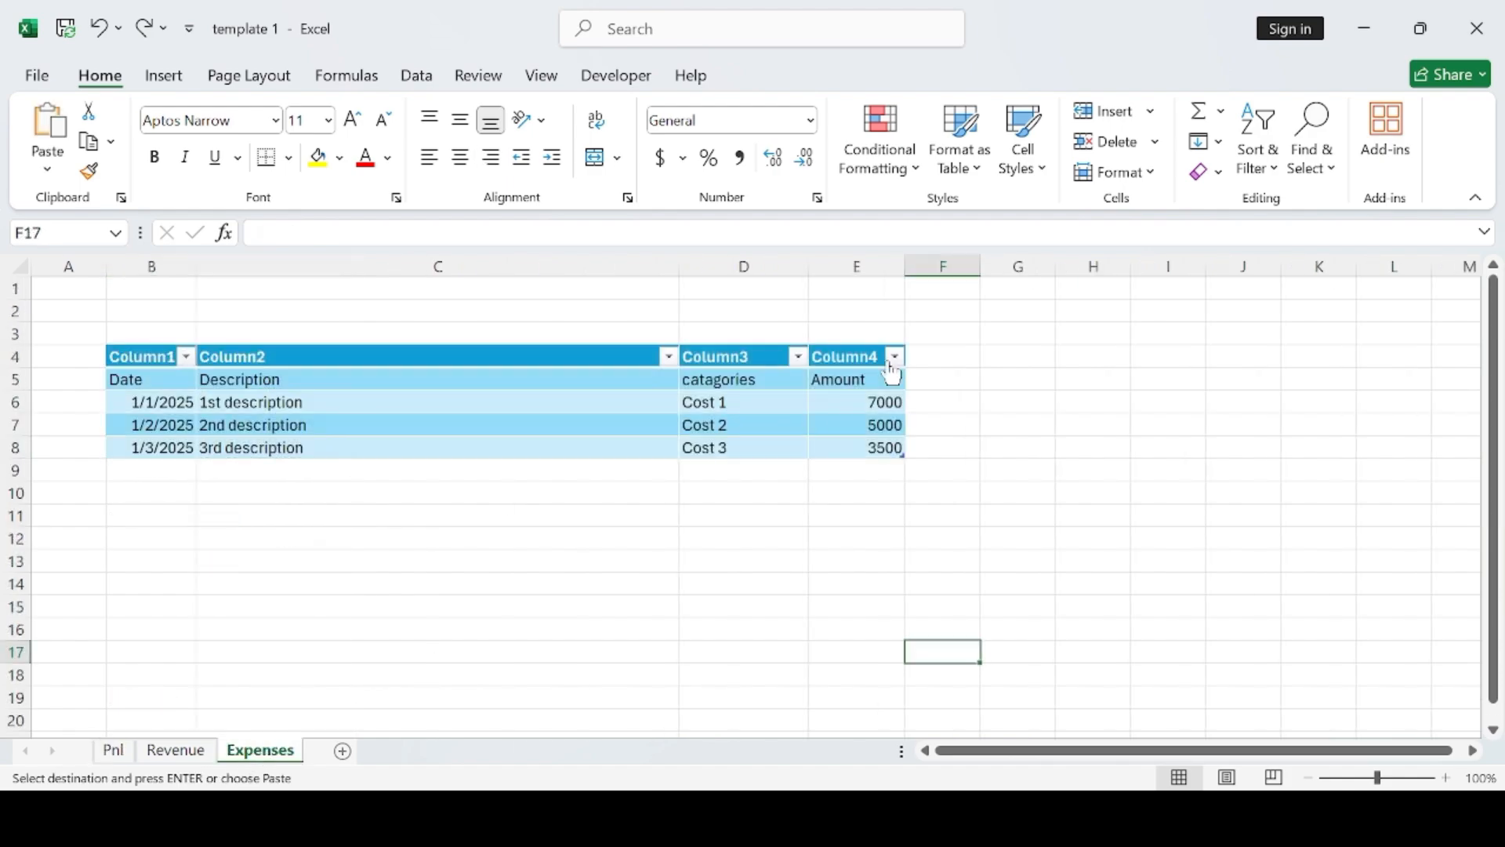
left_click(717, 472)
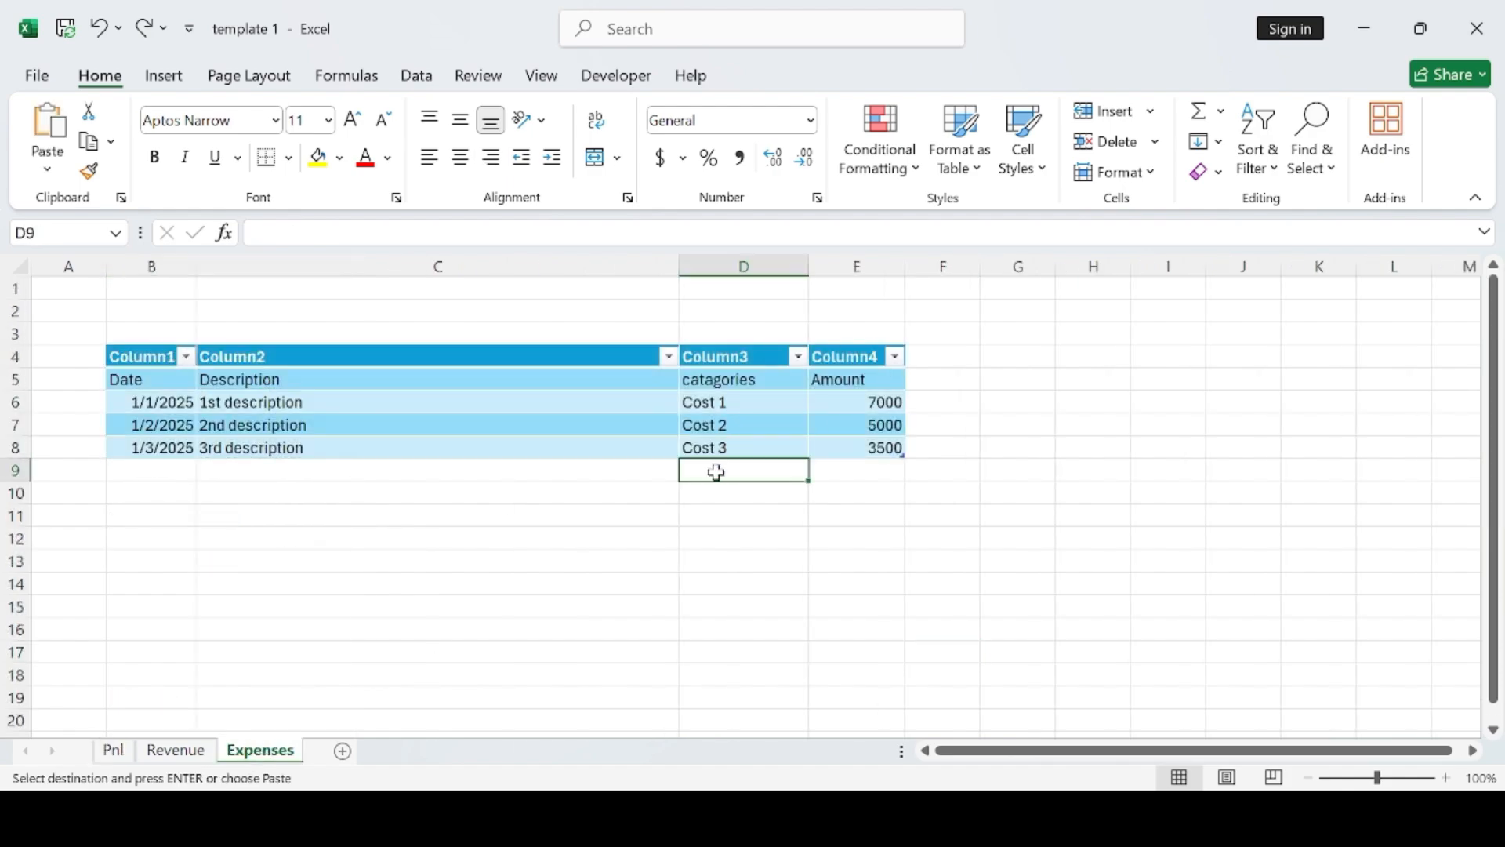
key("alt")
key("e")
key("s")
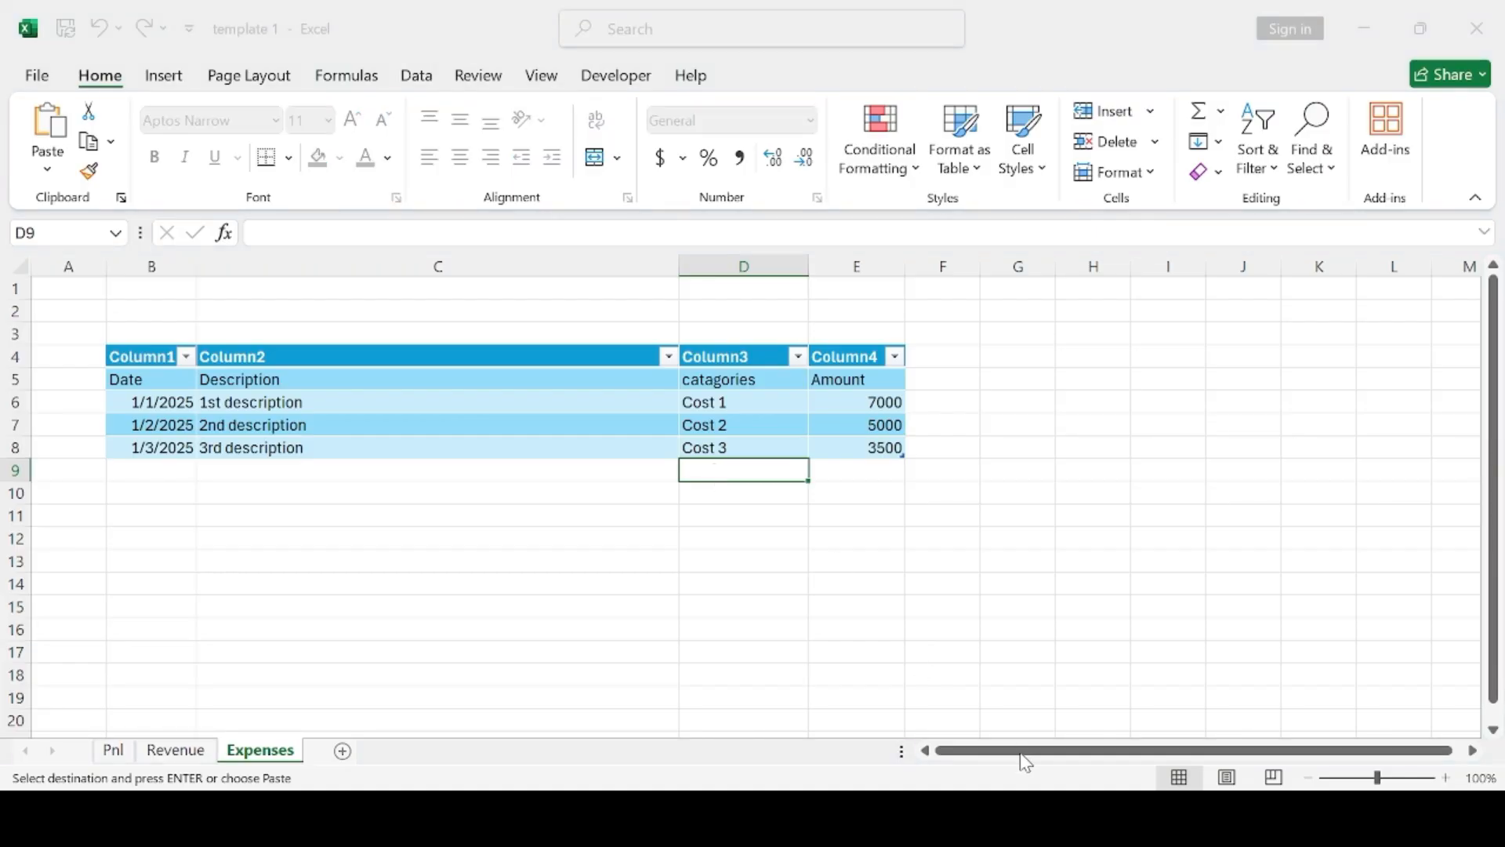
key("Return")
left_click(788, 563)
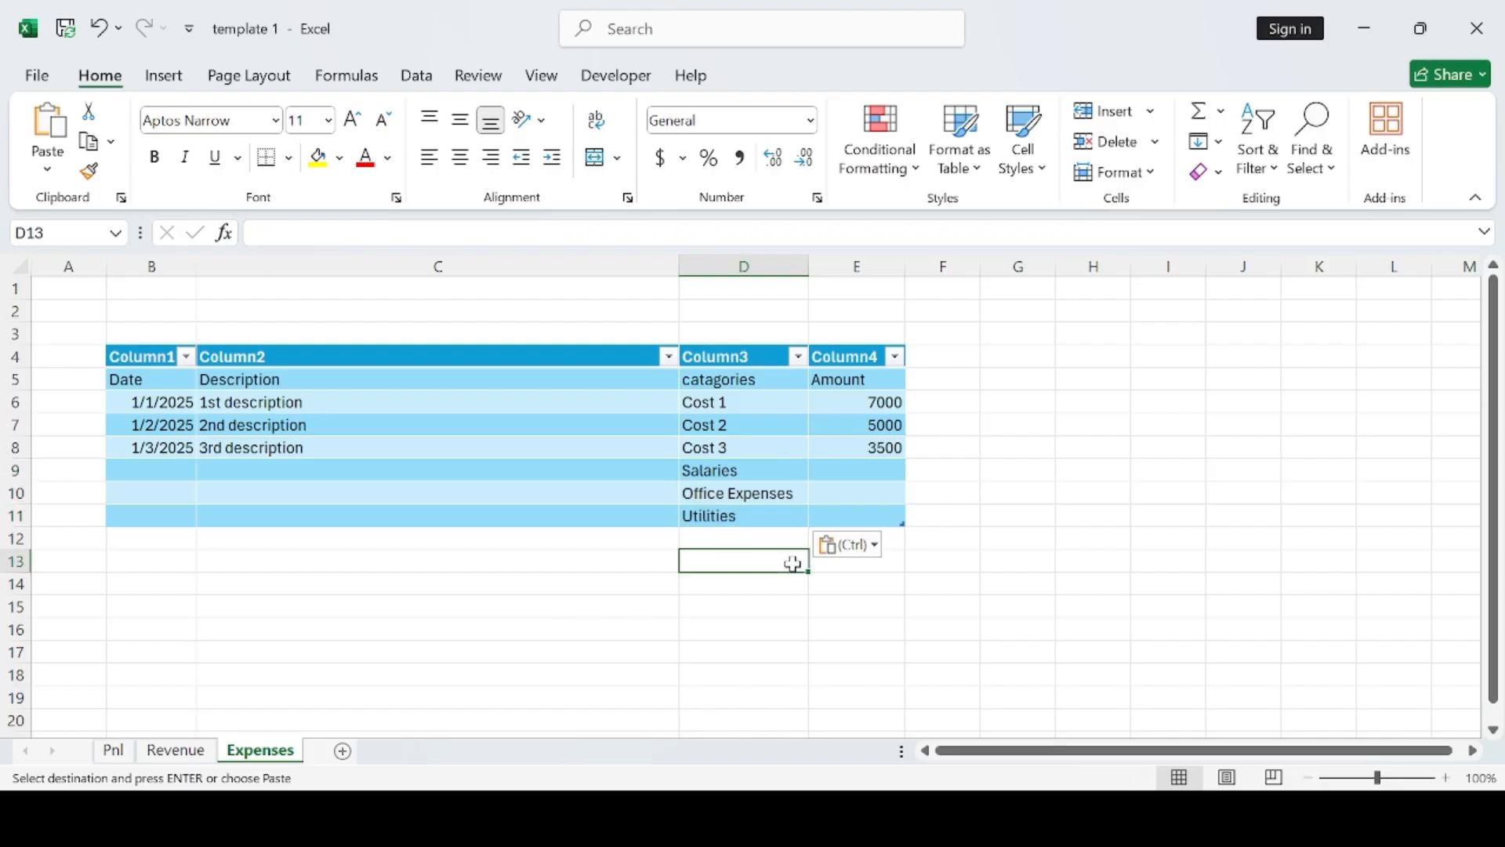
Copy Commission, Social media marketting and General marketting from the Pnl sheet and paste them as values into the Expenses category column from D12.
left_click(113, 751)
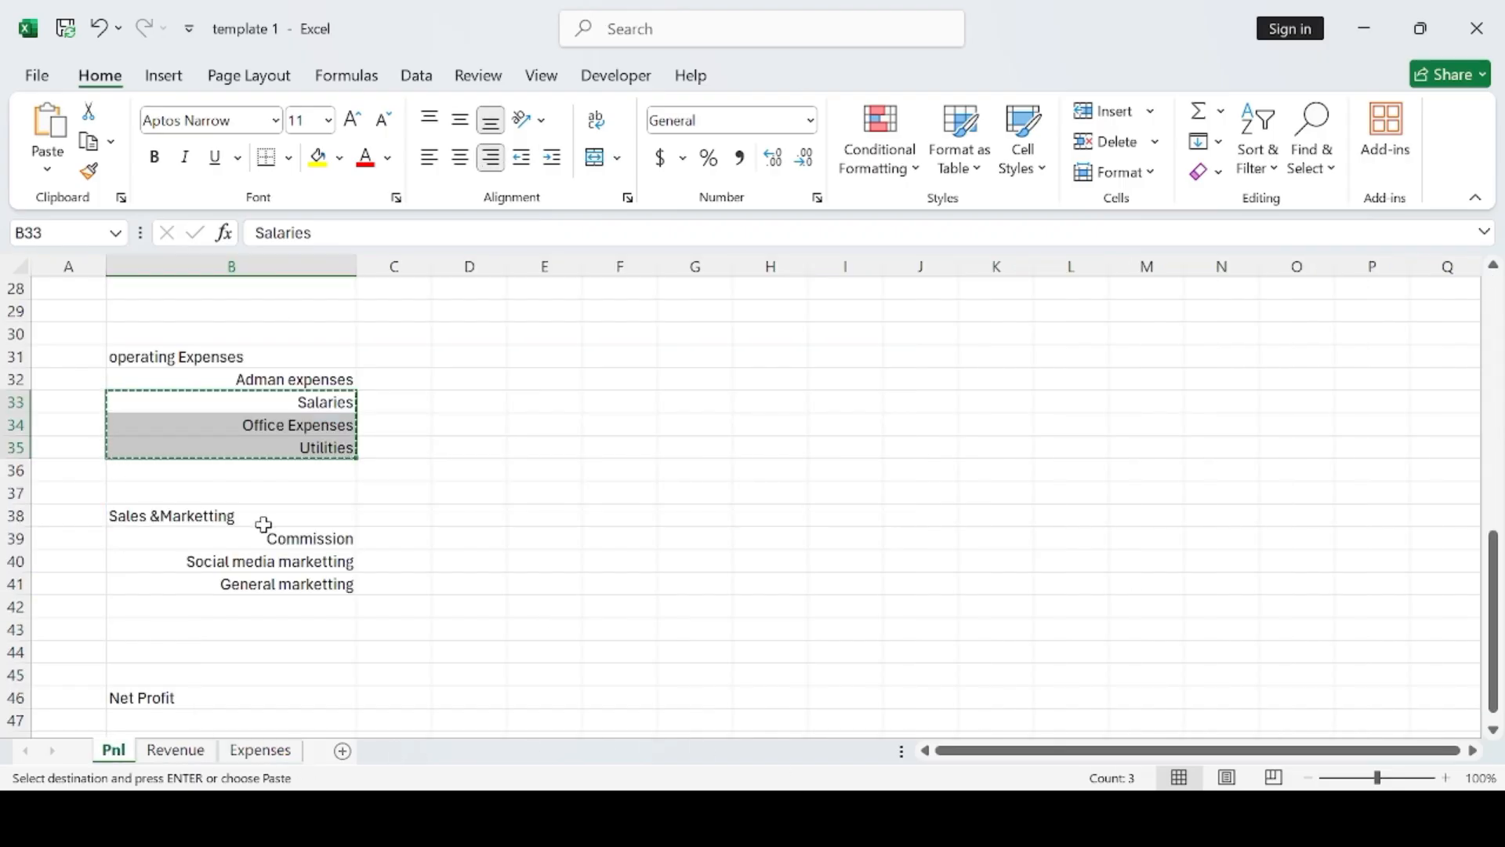
double_click(504, 562)
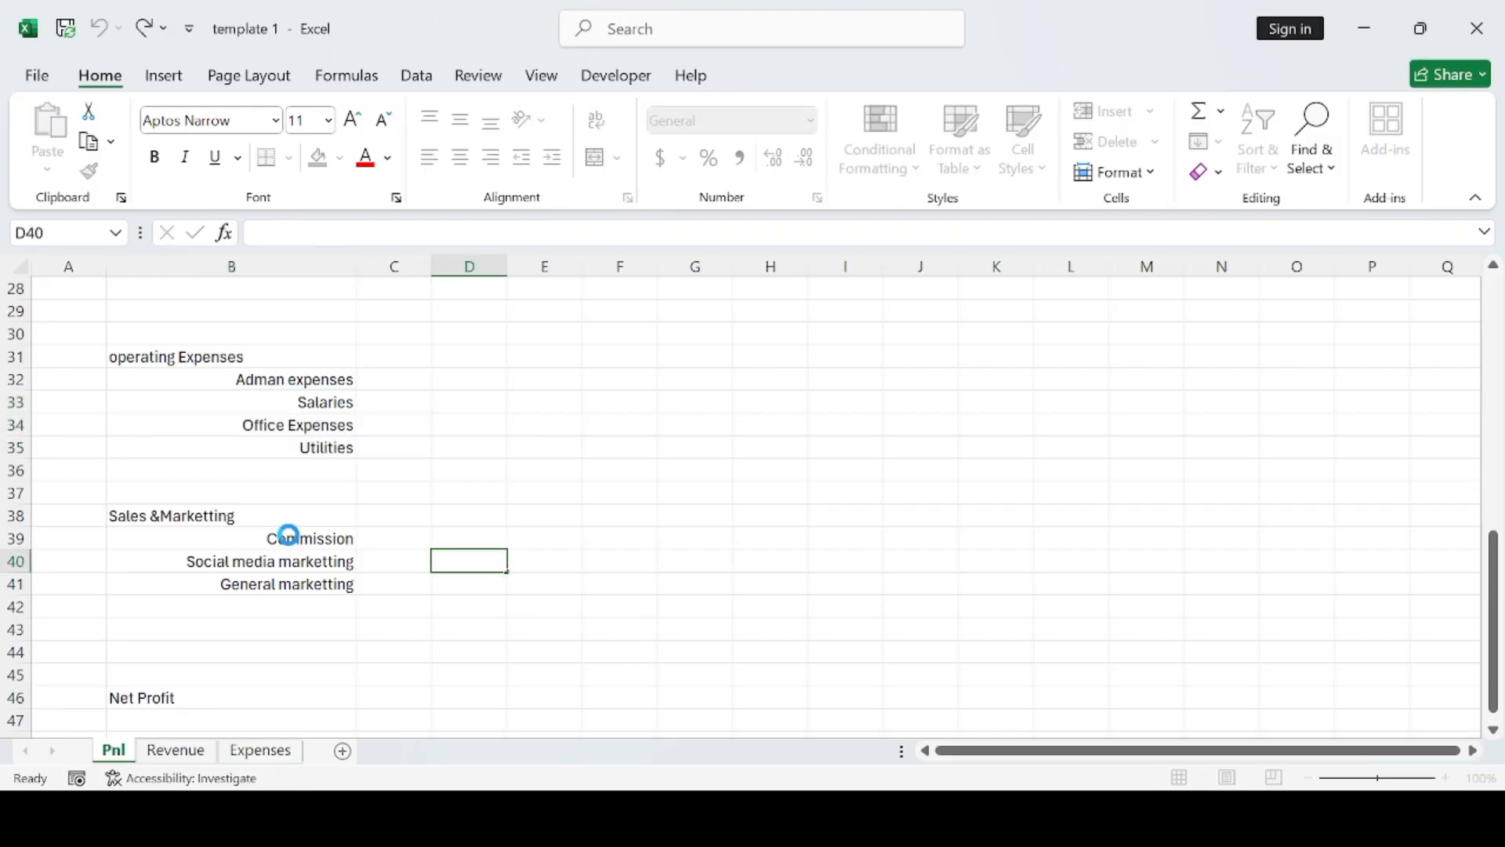
left_click_drag(289, 534, 290, 584)
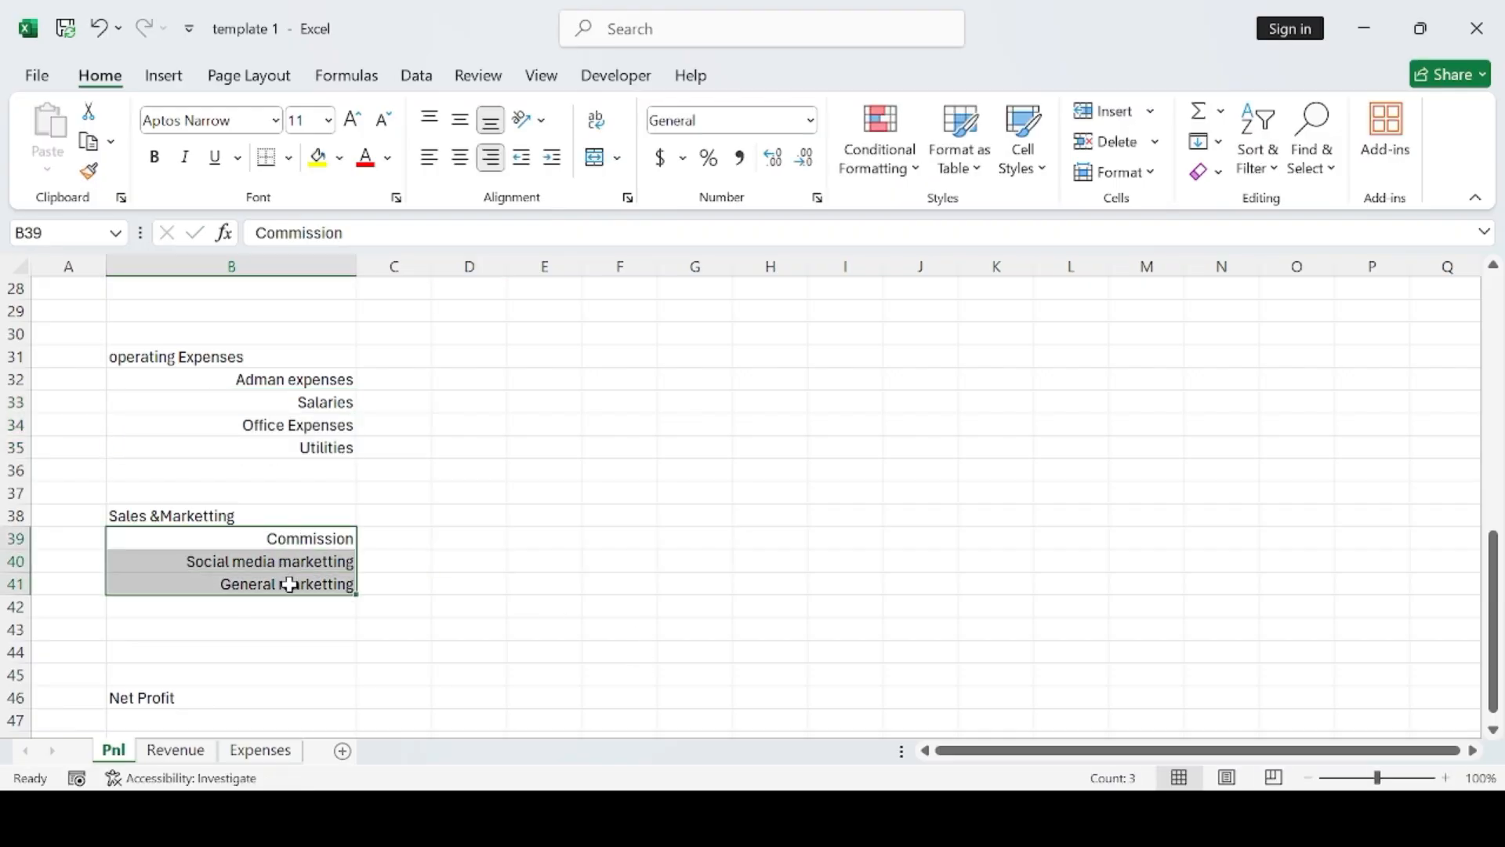
key("ctrl+c")
left_click(257, 751)
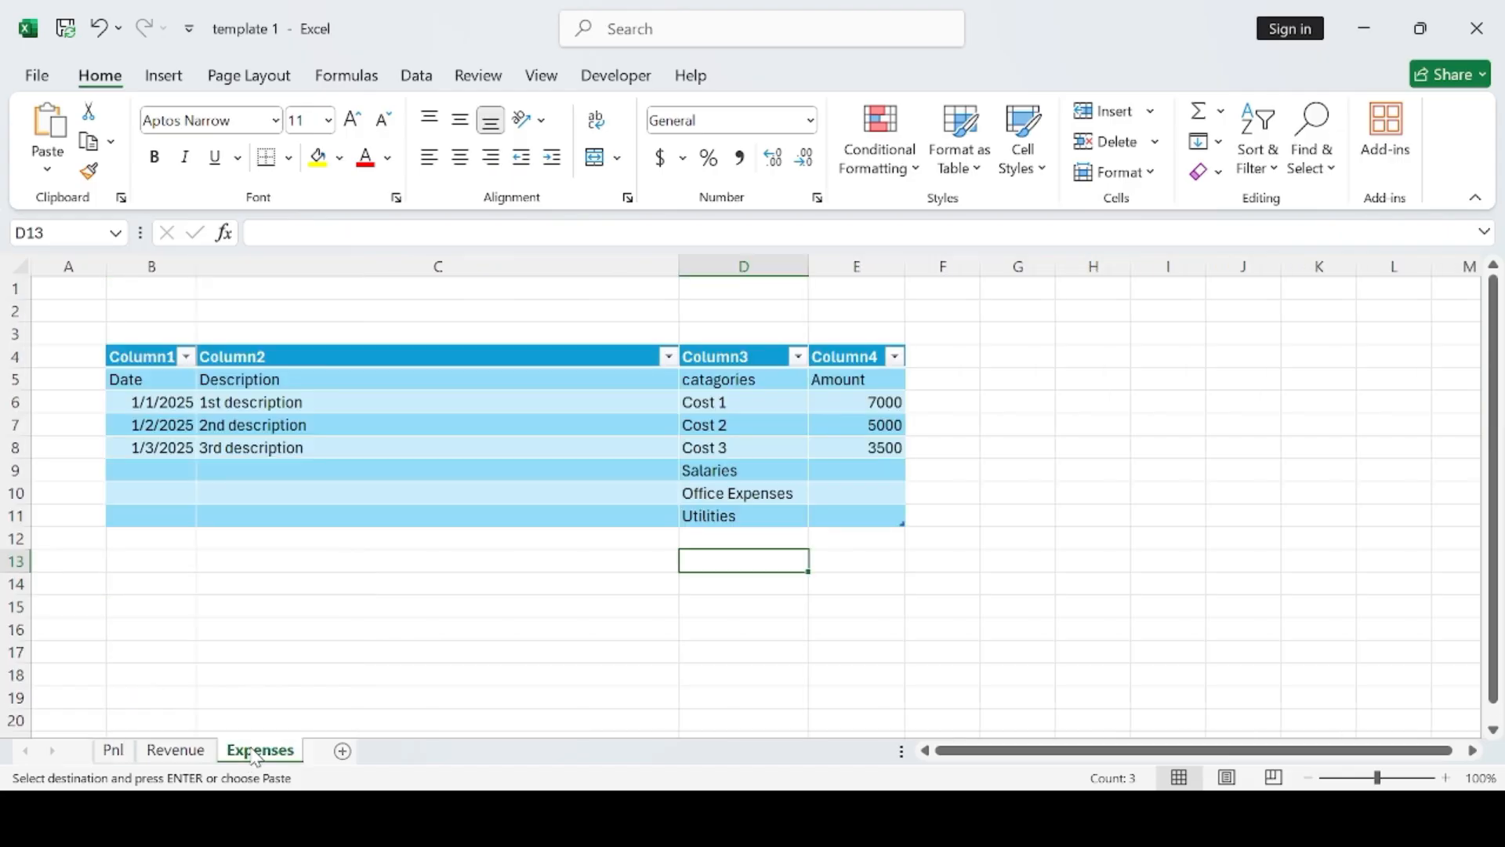
left_click(724, 537)
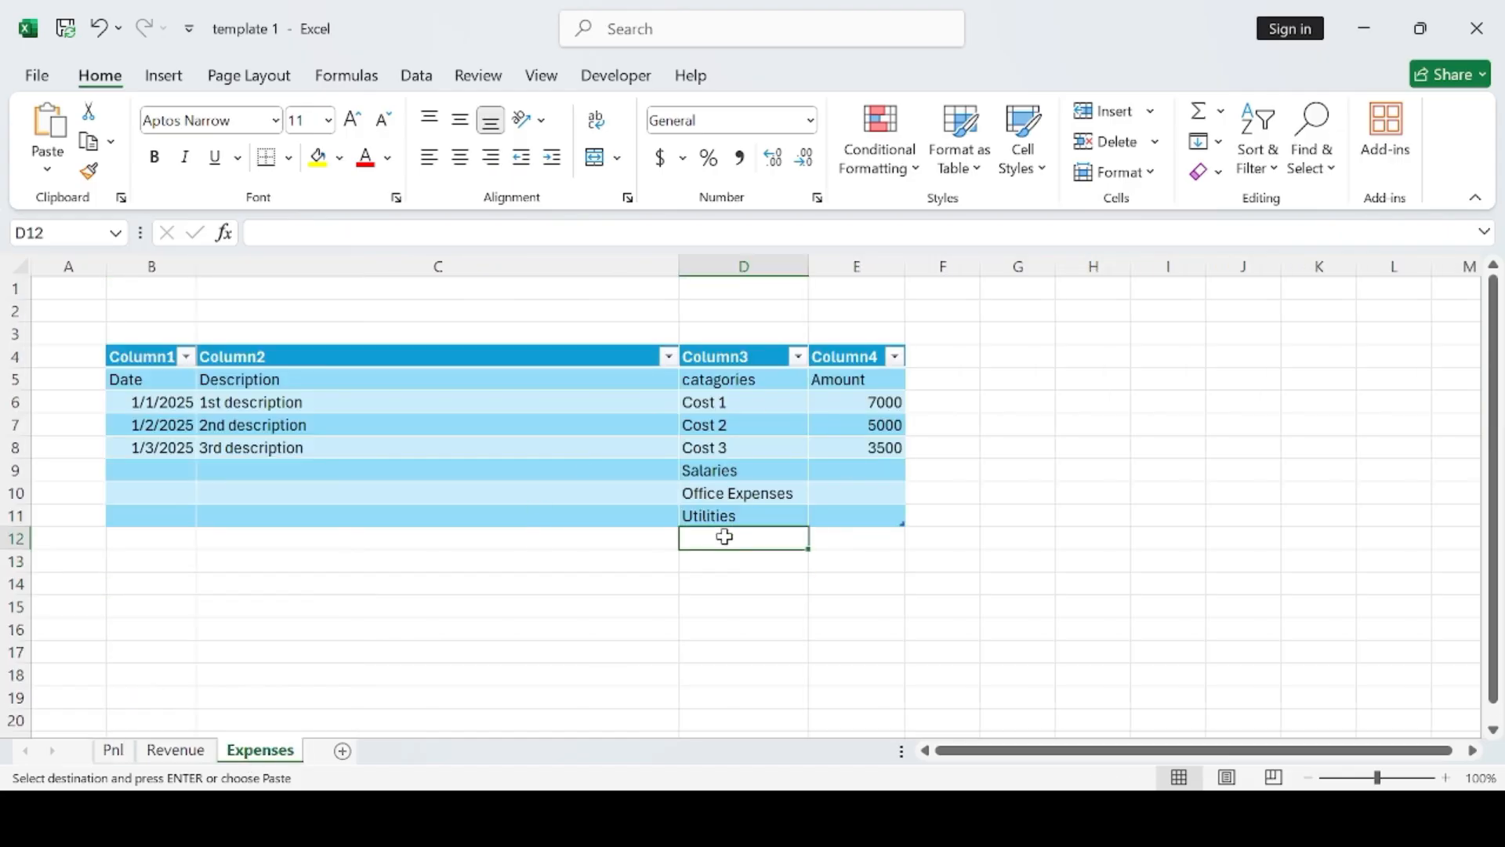
key("alt")
key("e")
key("s")
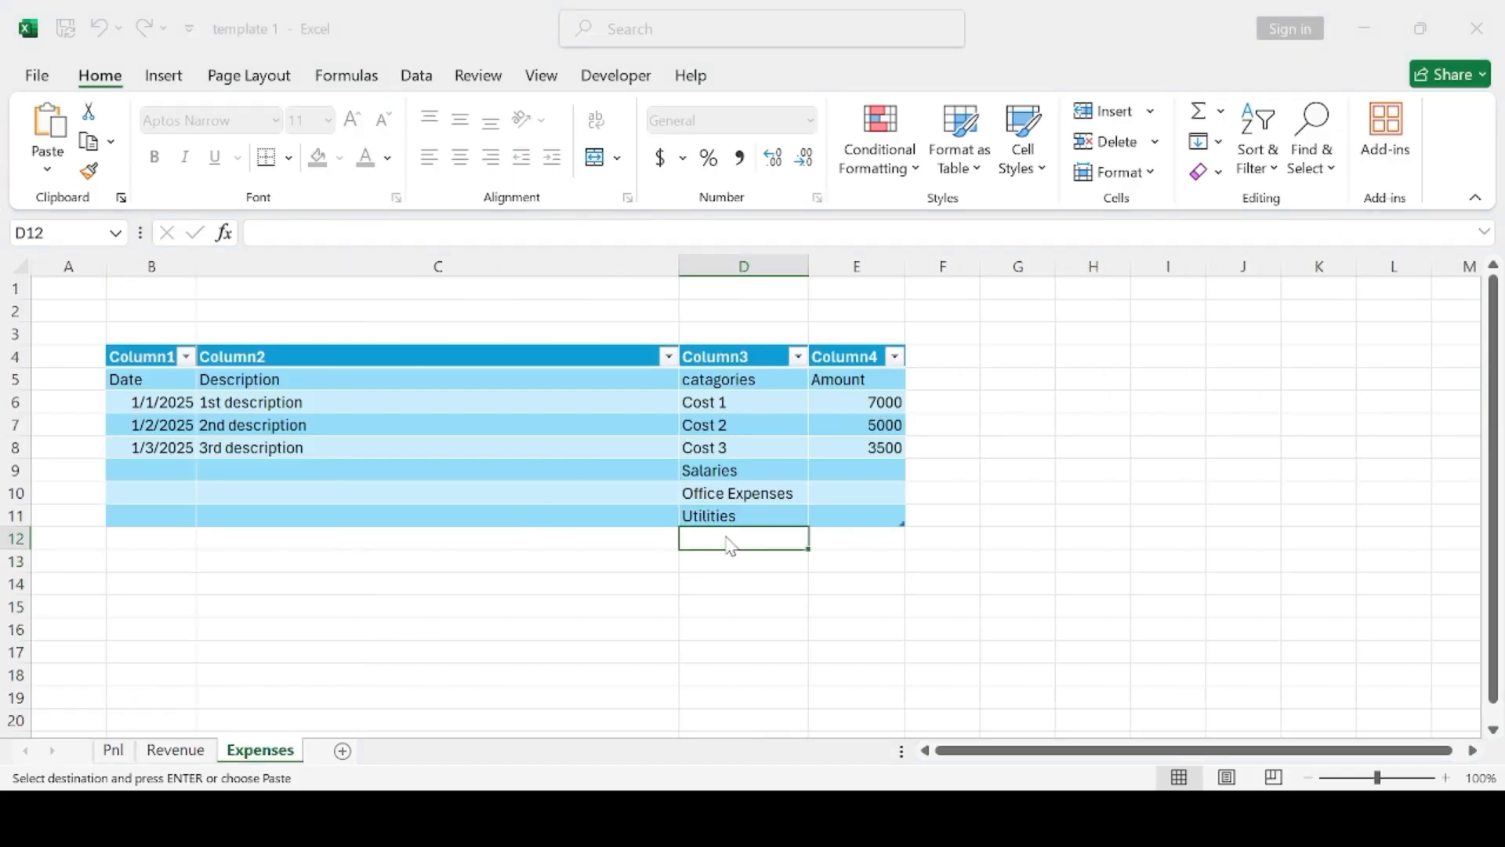
key("Return")
left_click(1347, 612)
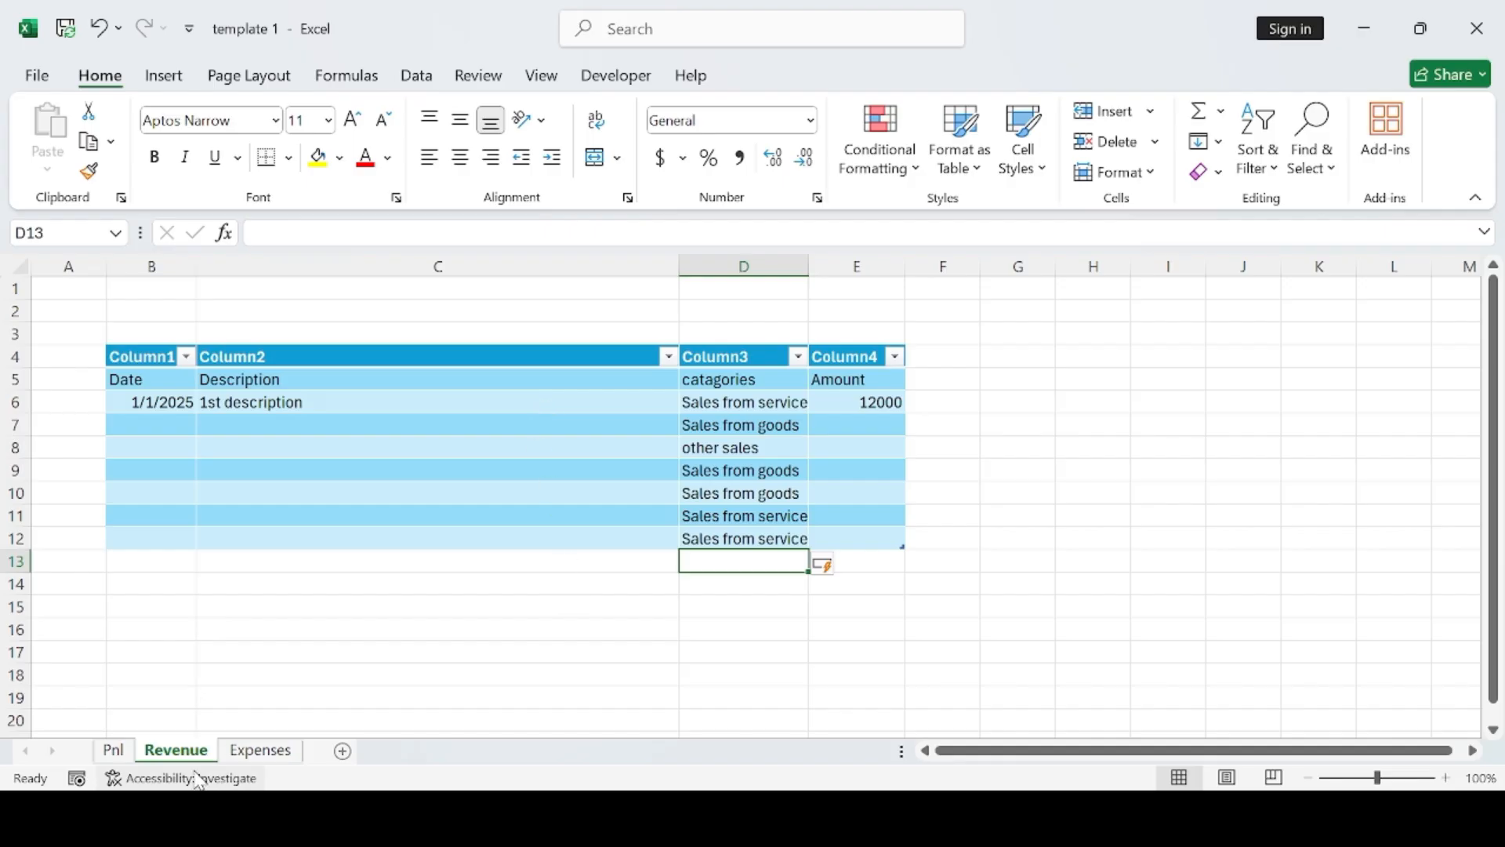
left_click(260, 750)
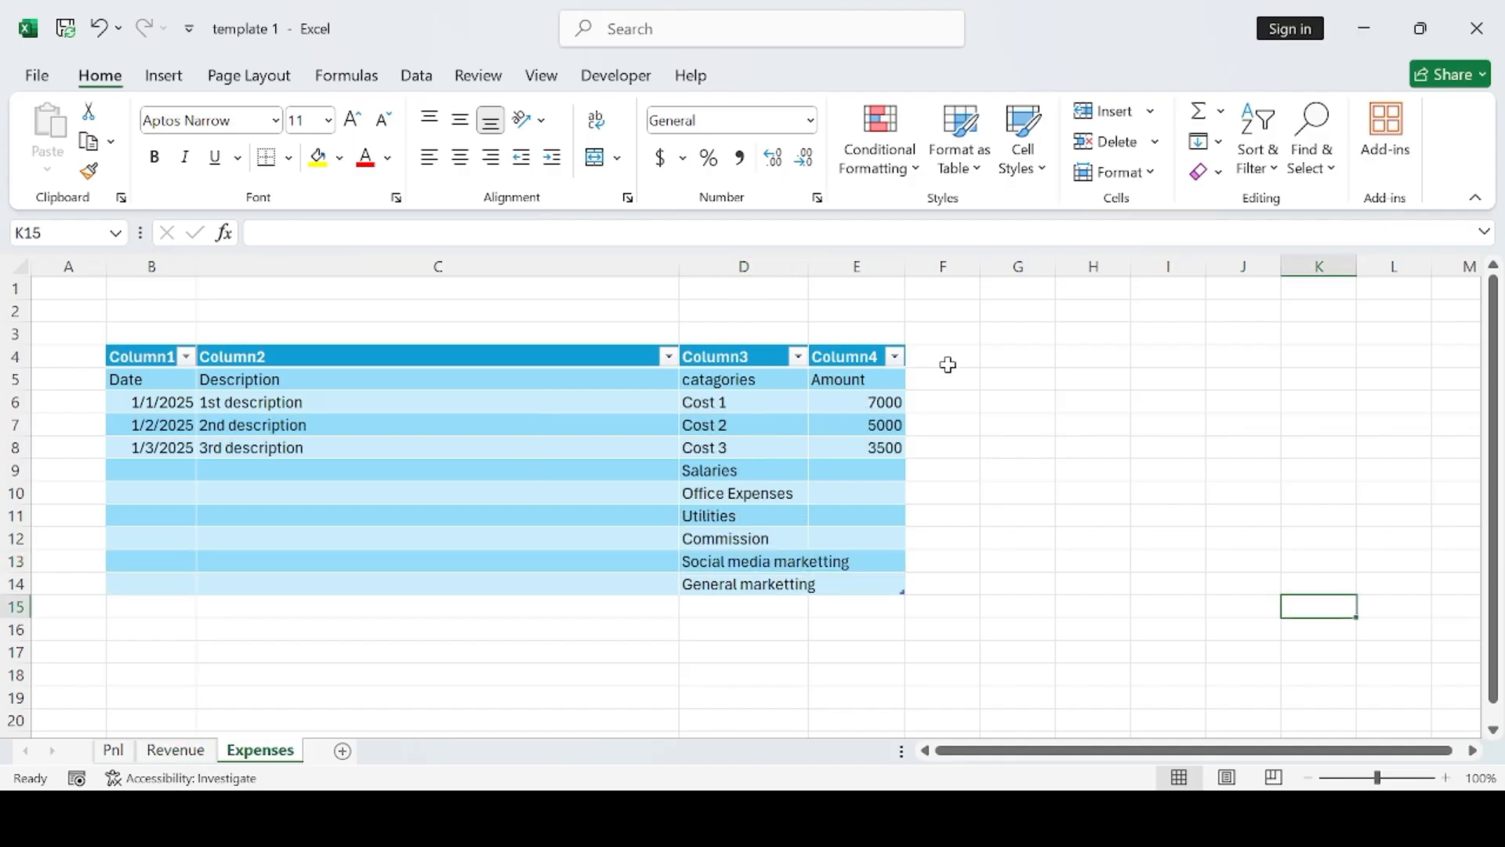
left_click(117, 750)
left_click(569, 537)
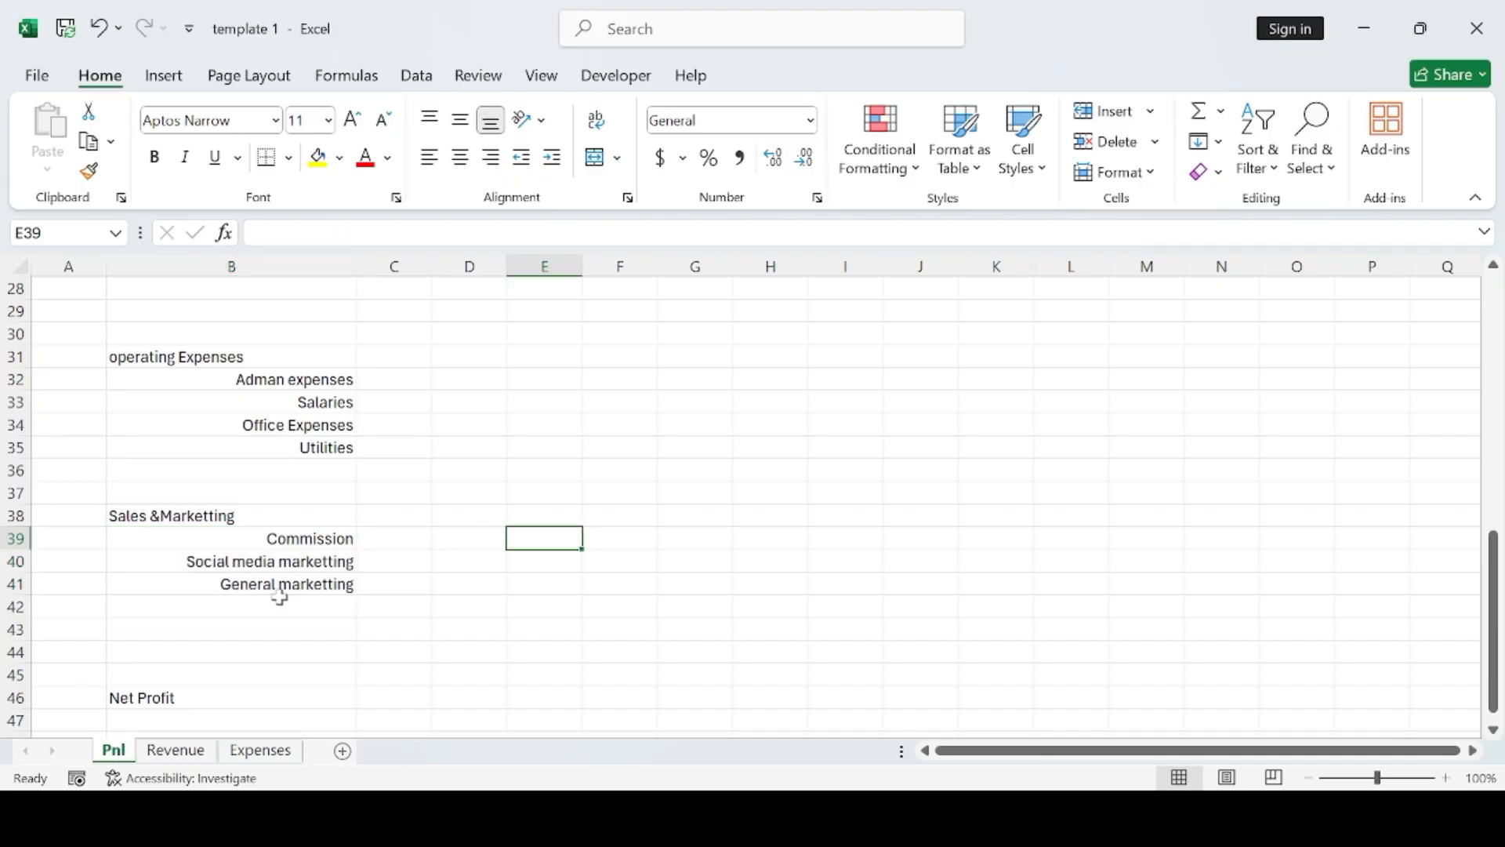
scroll(279, 598, "up", 9)
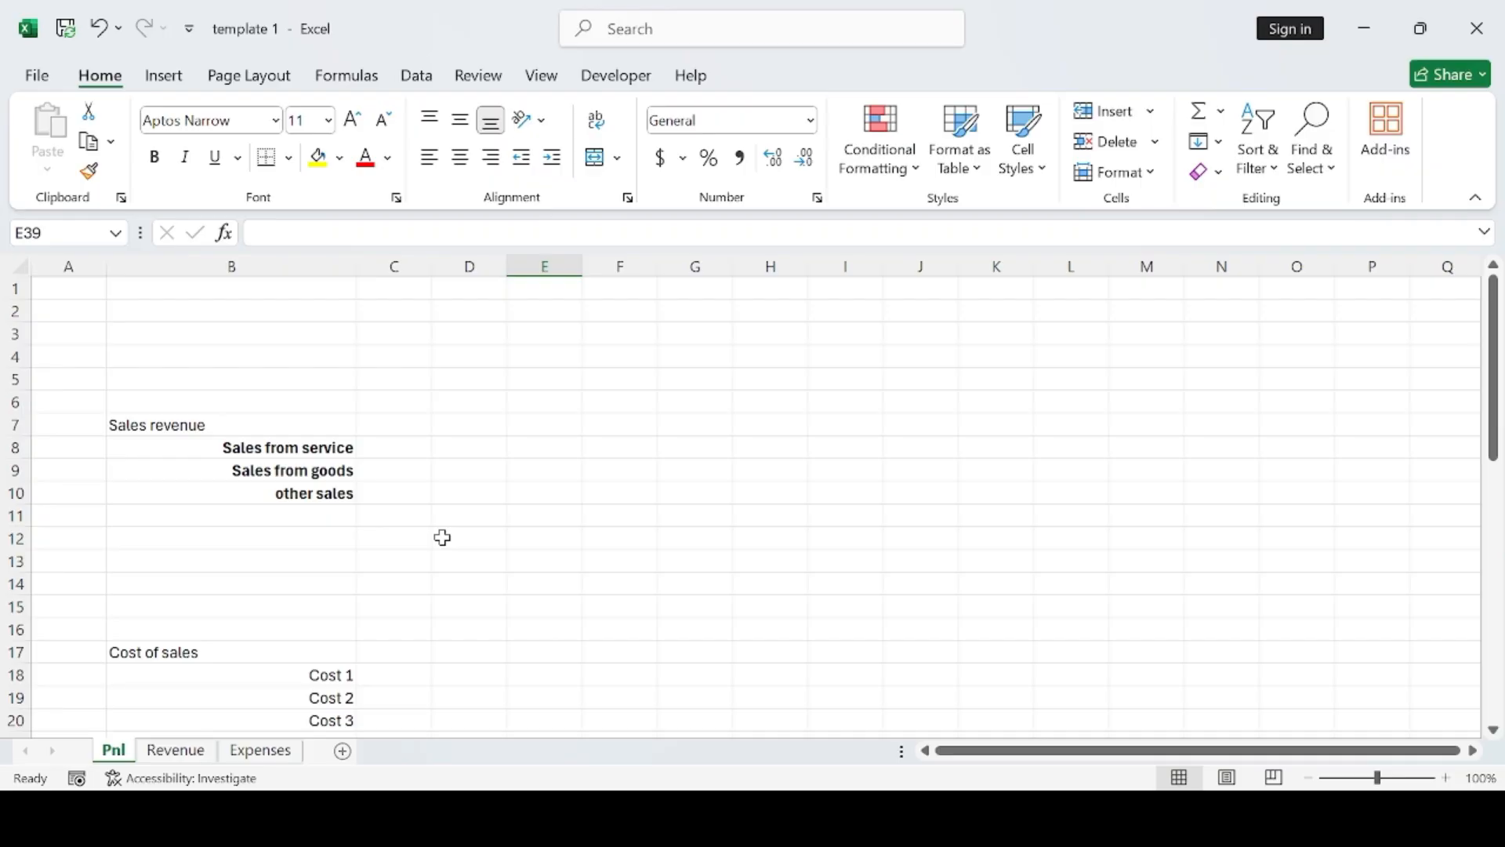
On the Revenue sheet, enter the amounts 2300, 3400 and 3456 in cells E7 to E9.
left_click(176, 751)
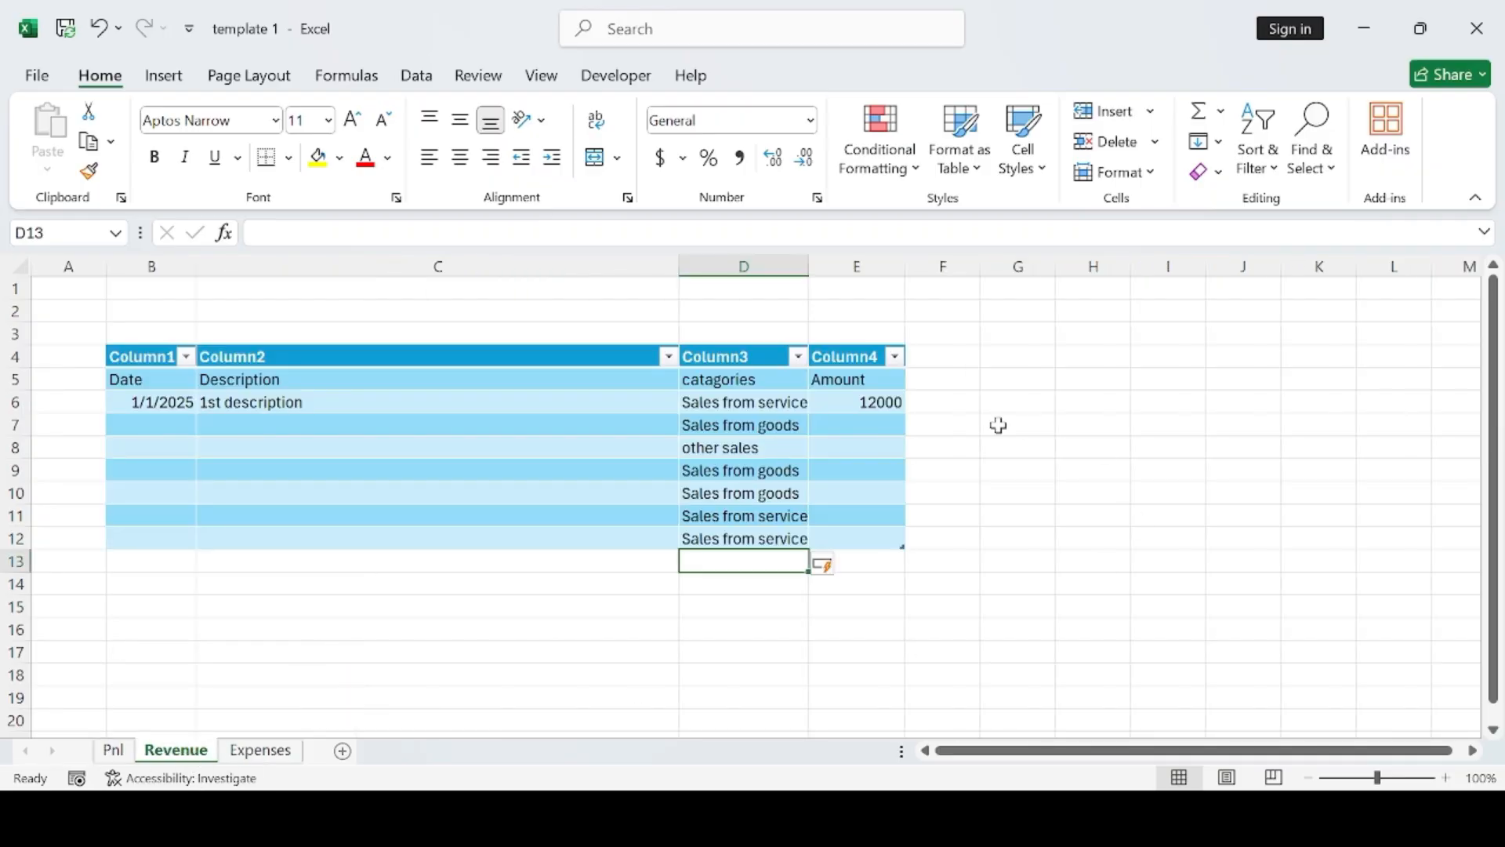
left_click(851, 420)
type("23")
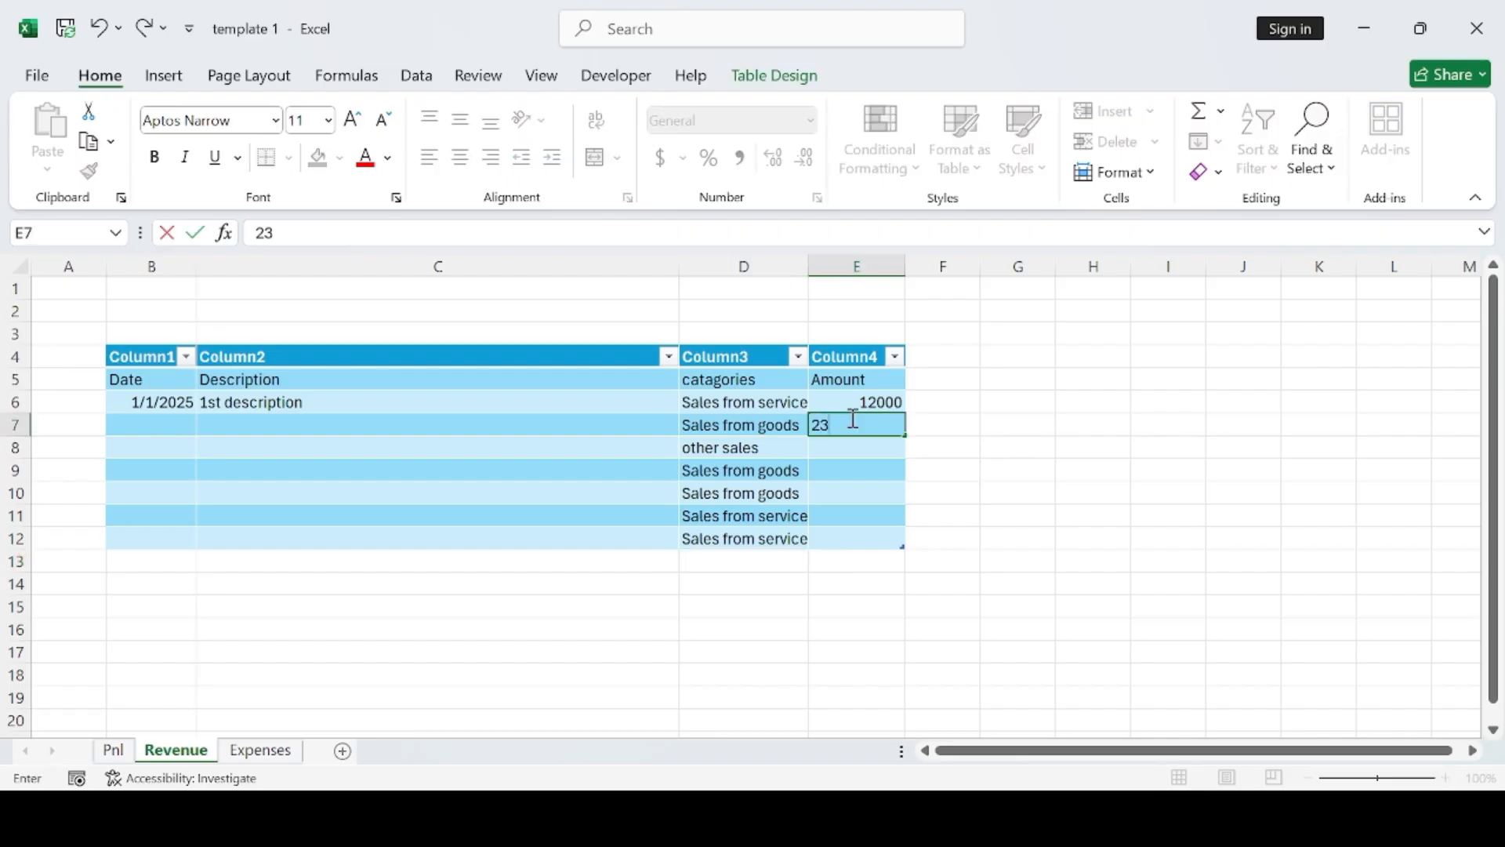
type("00")
left_click(848, 446)
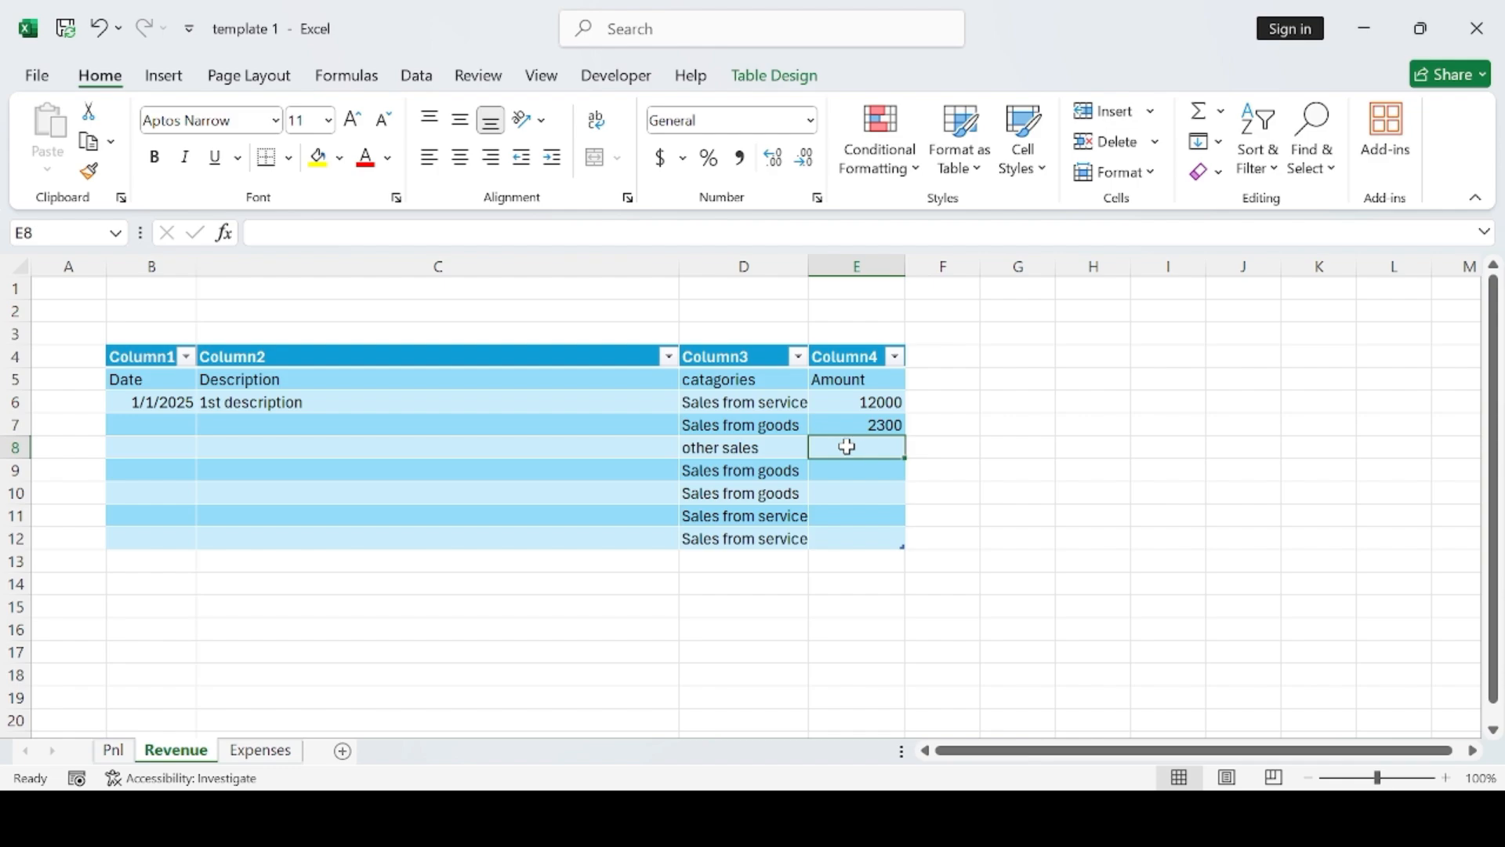
type("3400")
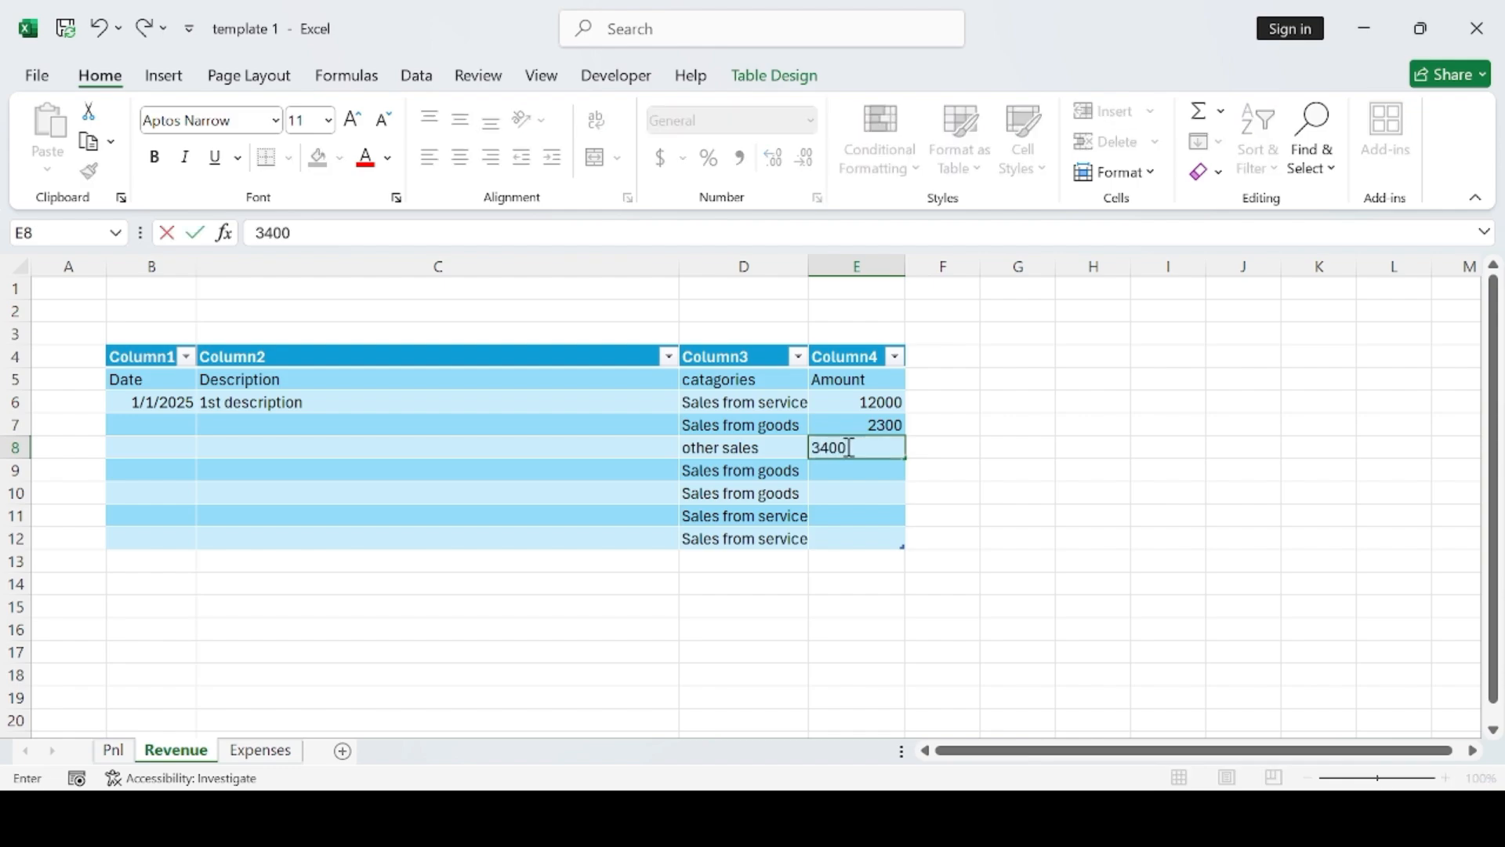
left_click(853, 471)
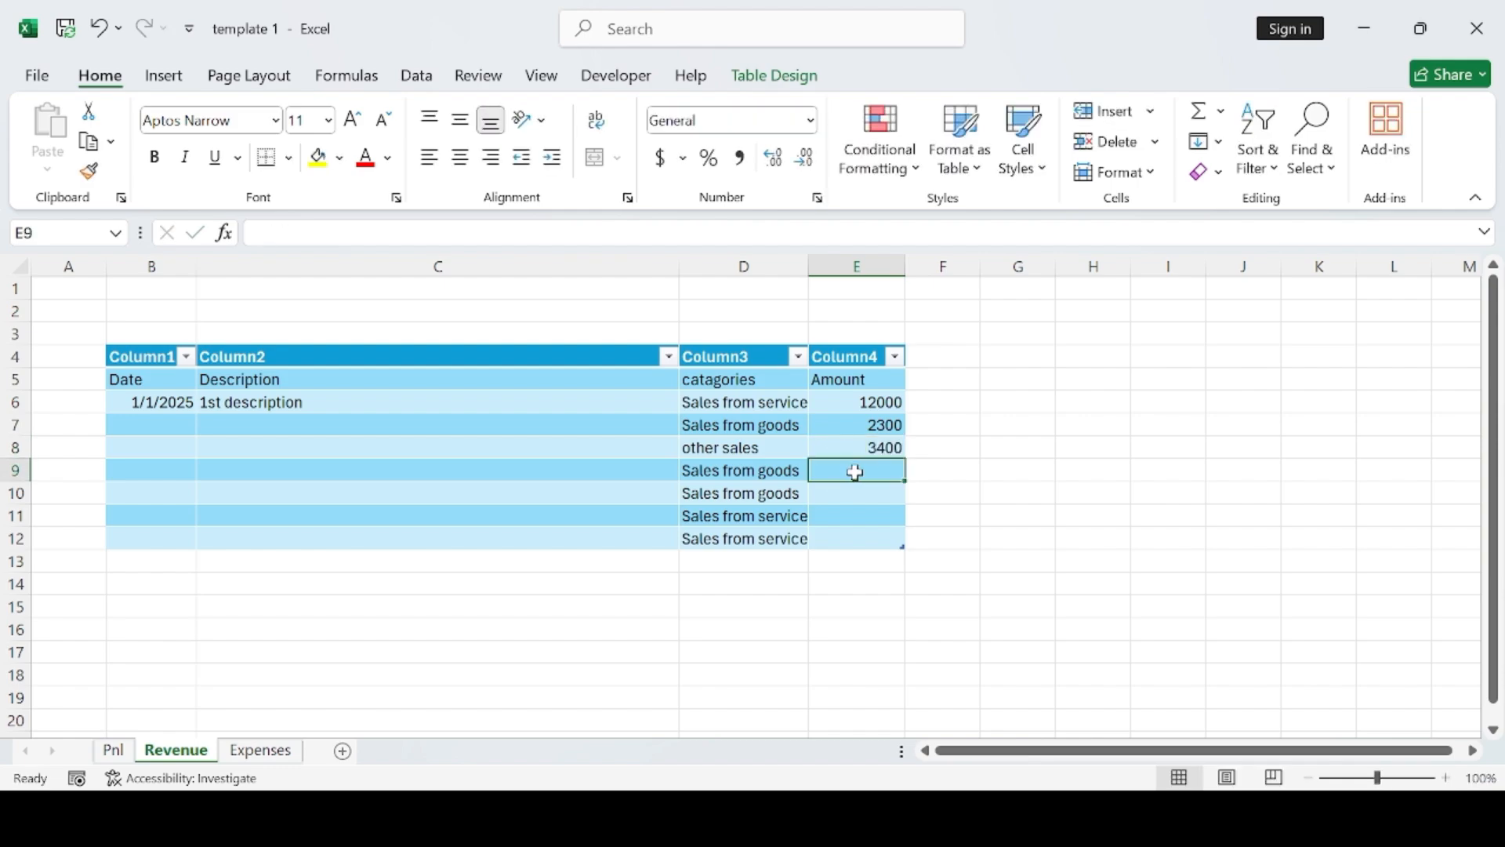
type("3456")
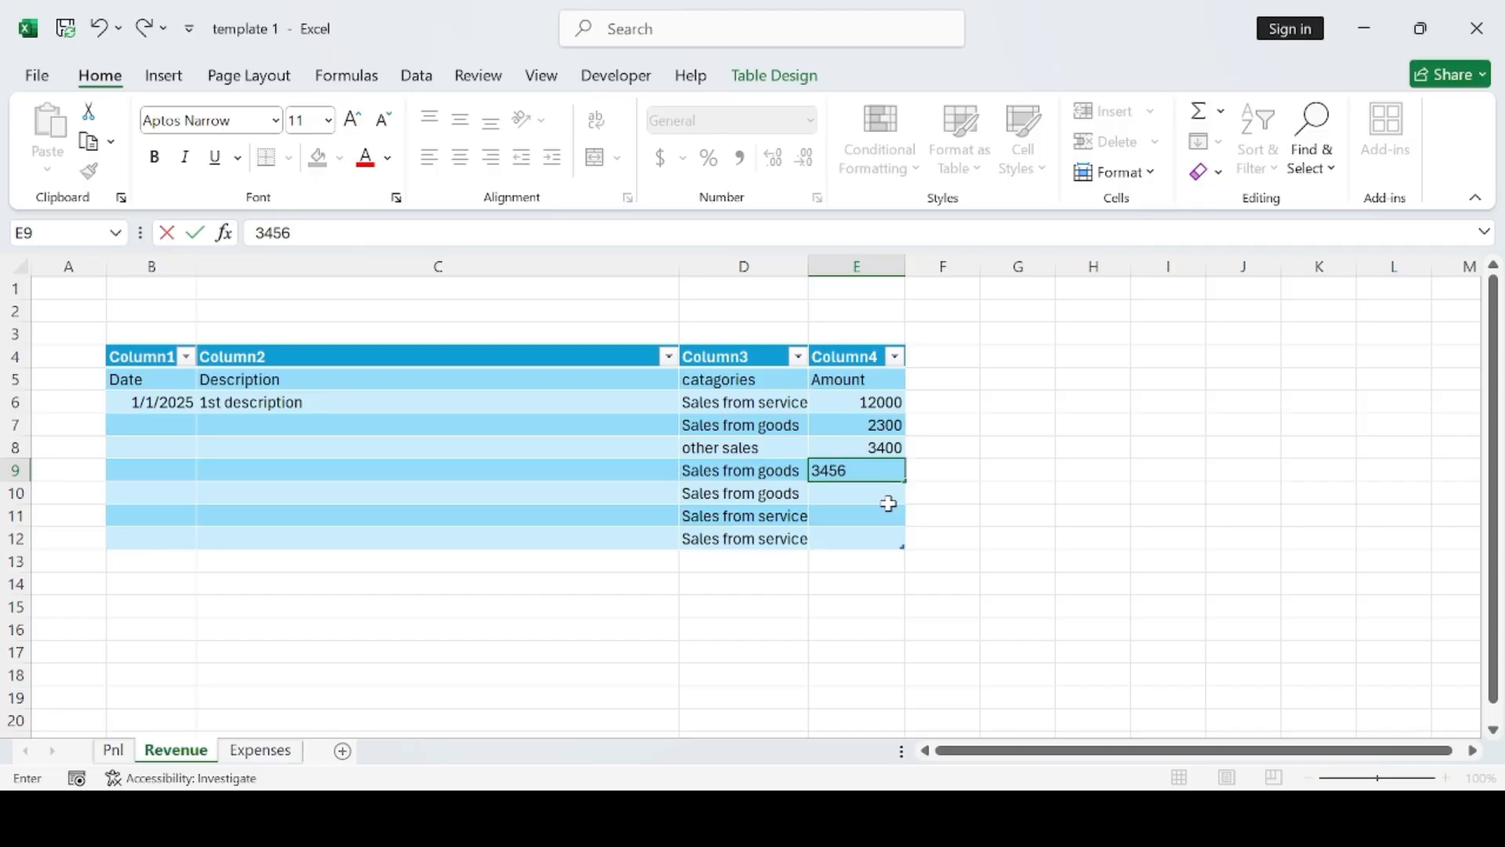
Enter the amounts 4000, 8754 and 3000 in cells E10 to E12 of the Revenue table.
left_click(879, 501)
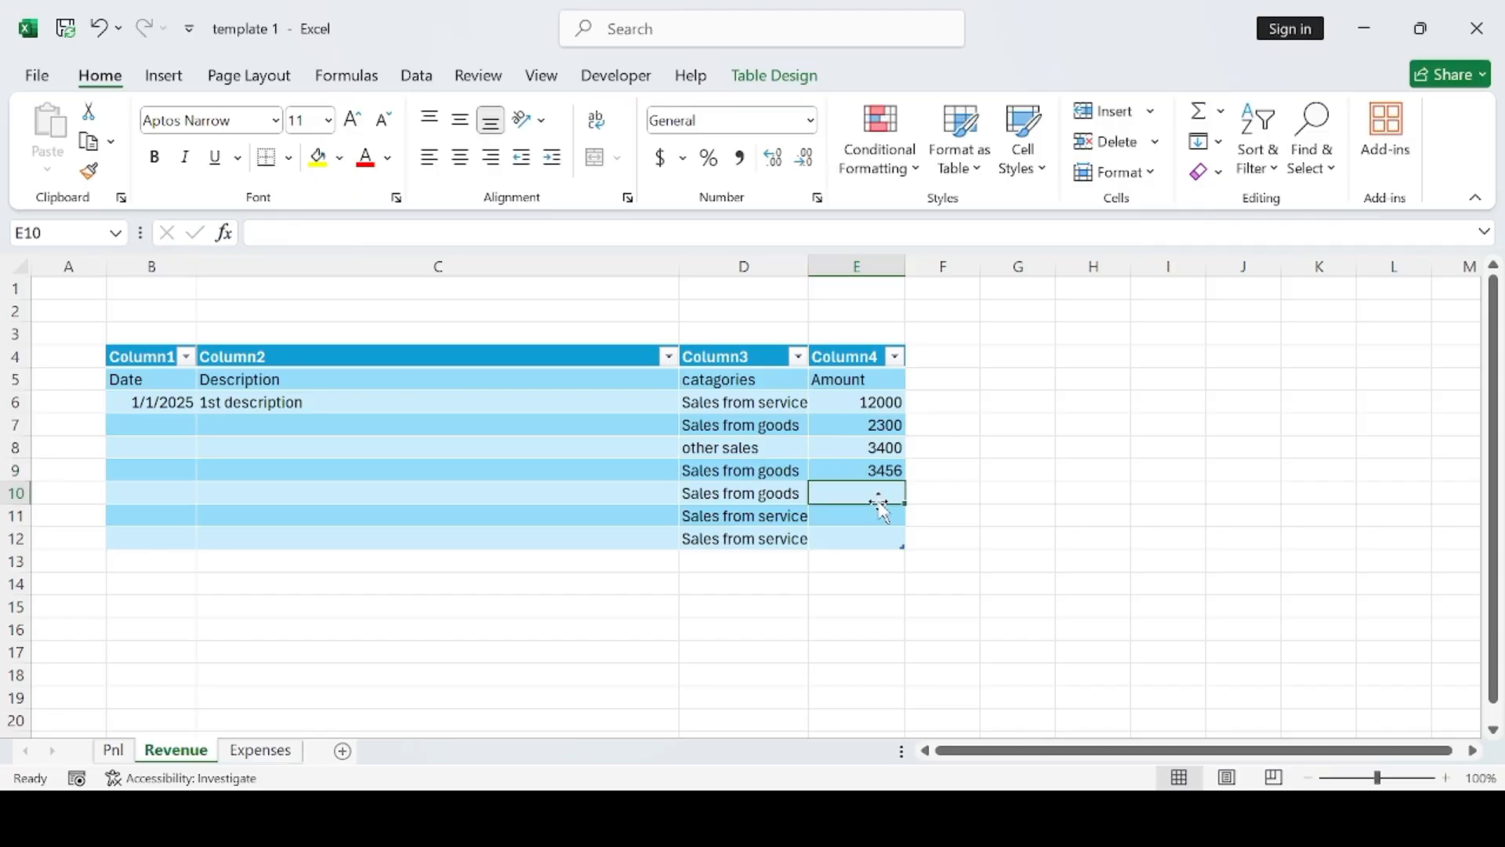
type("4000")
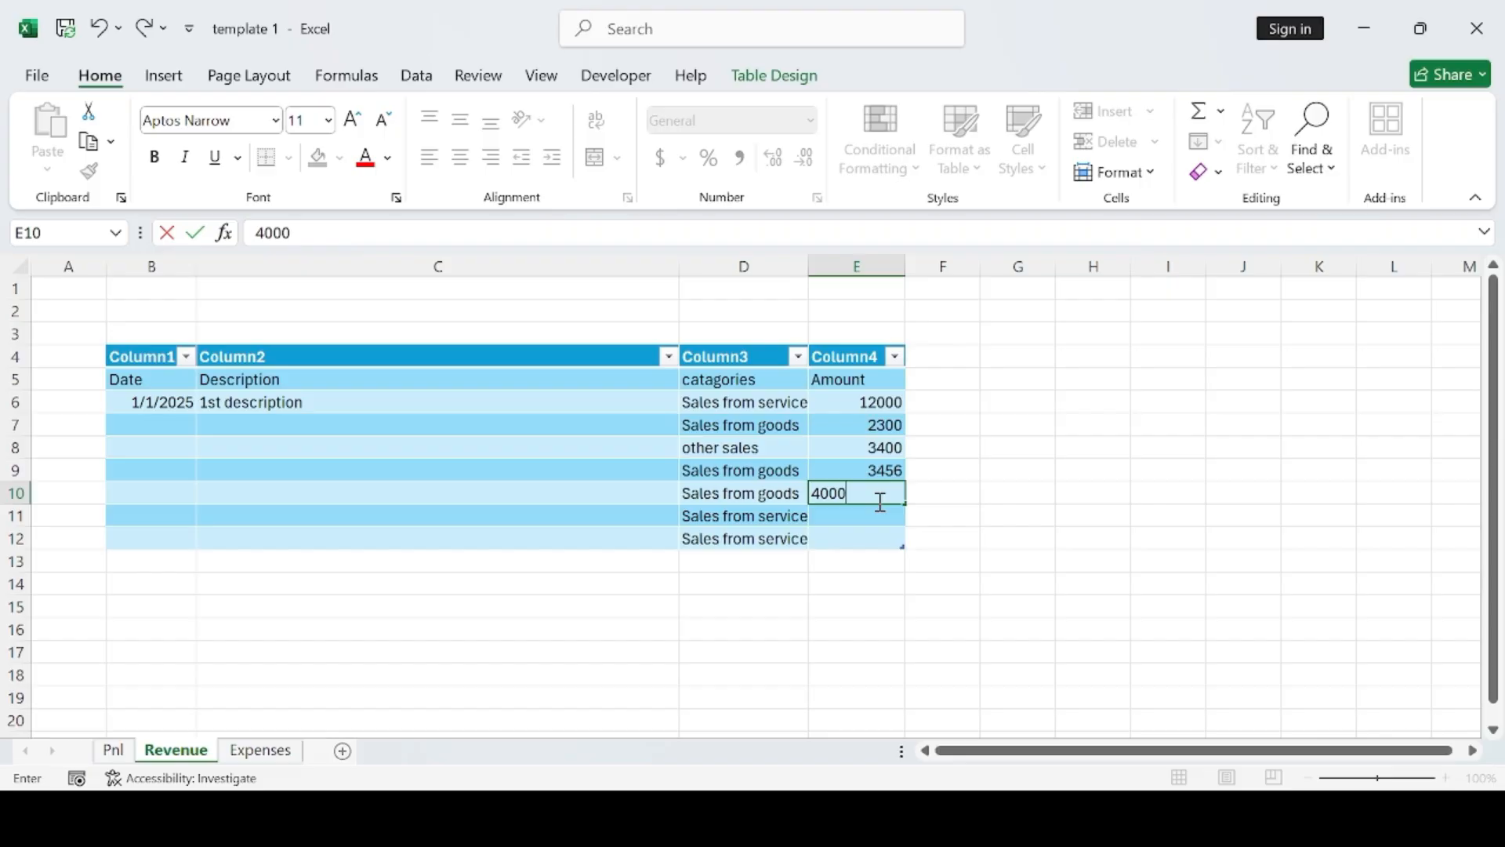
left_click(837, 514)
type("87")
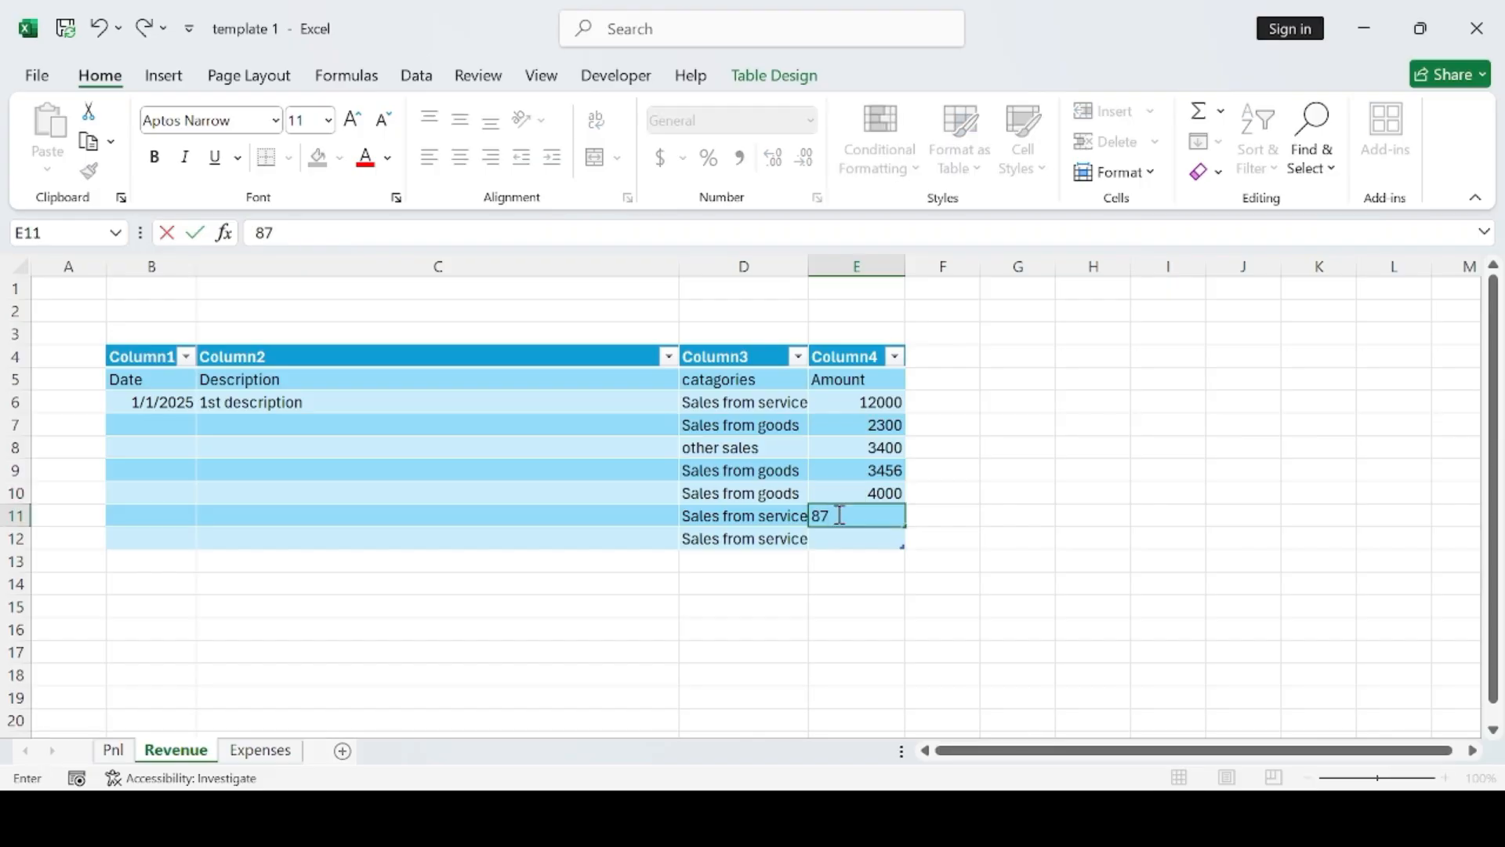
type("54")
left_click(868, 540)
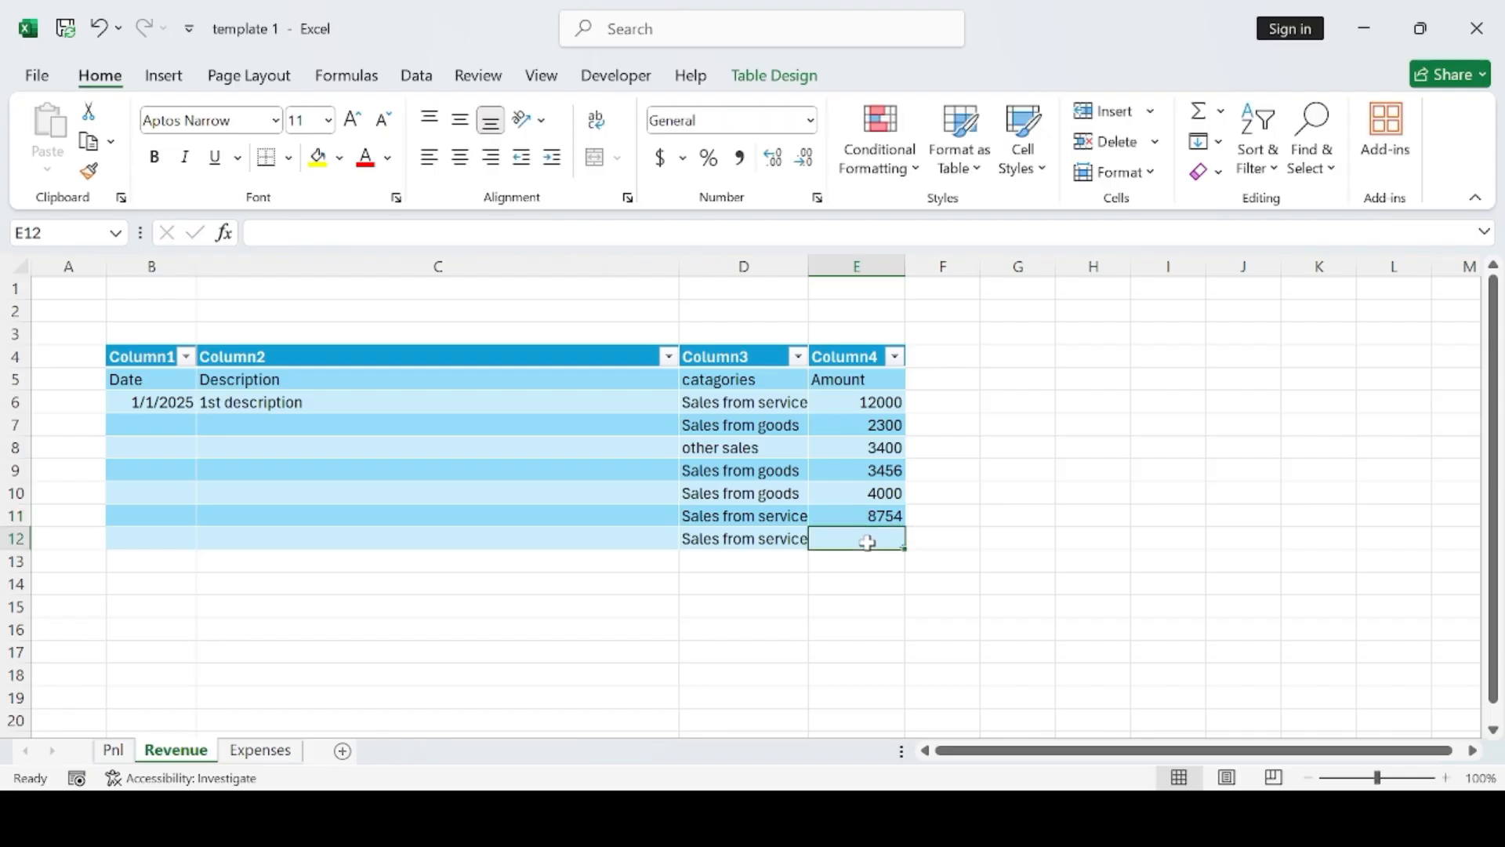
type("3000")
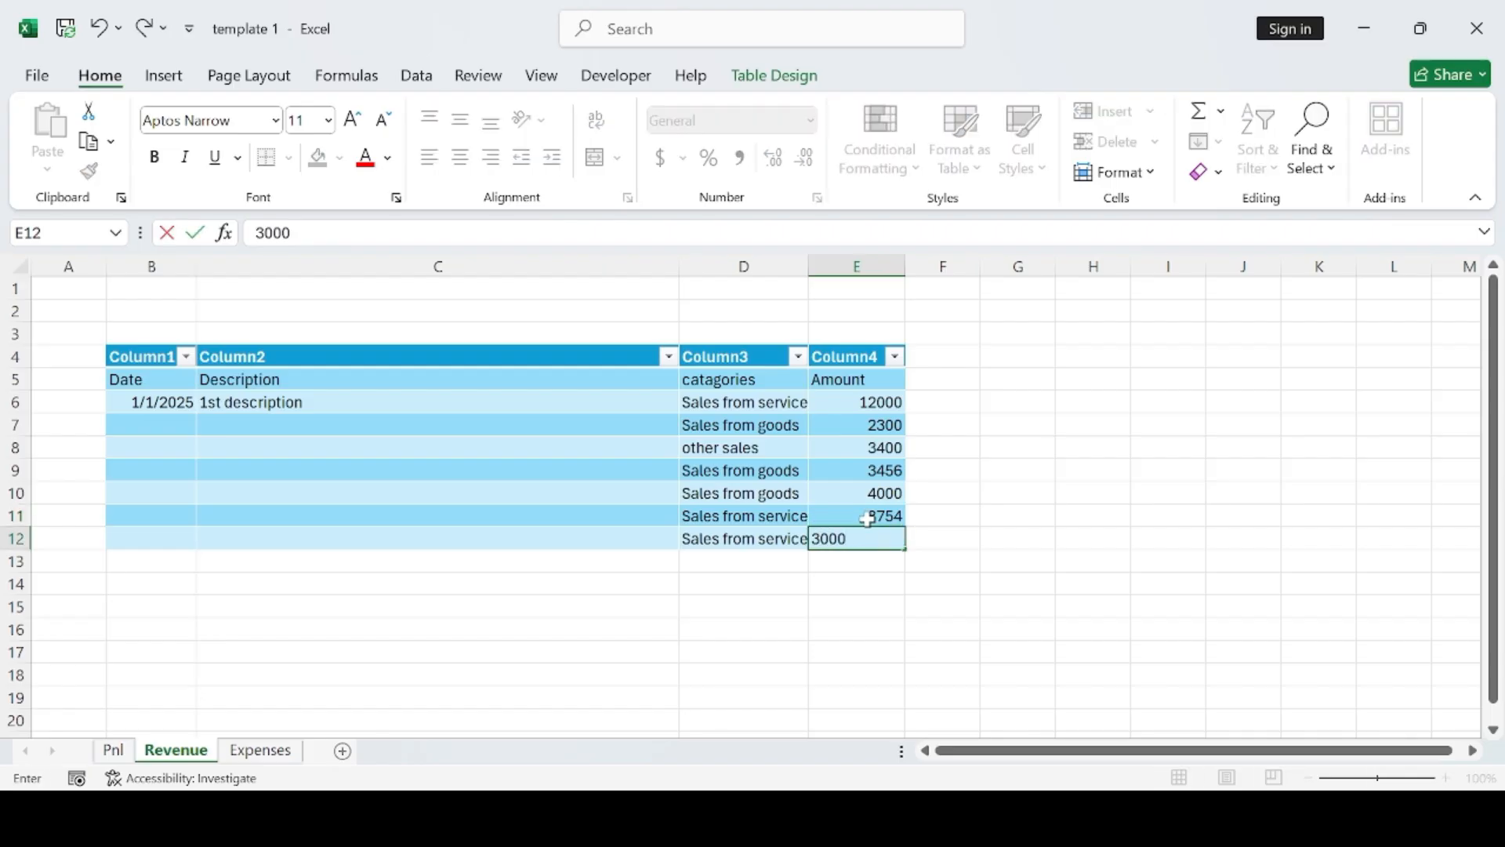
left_click(111, 753)
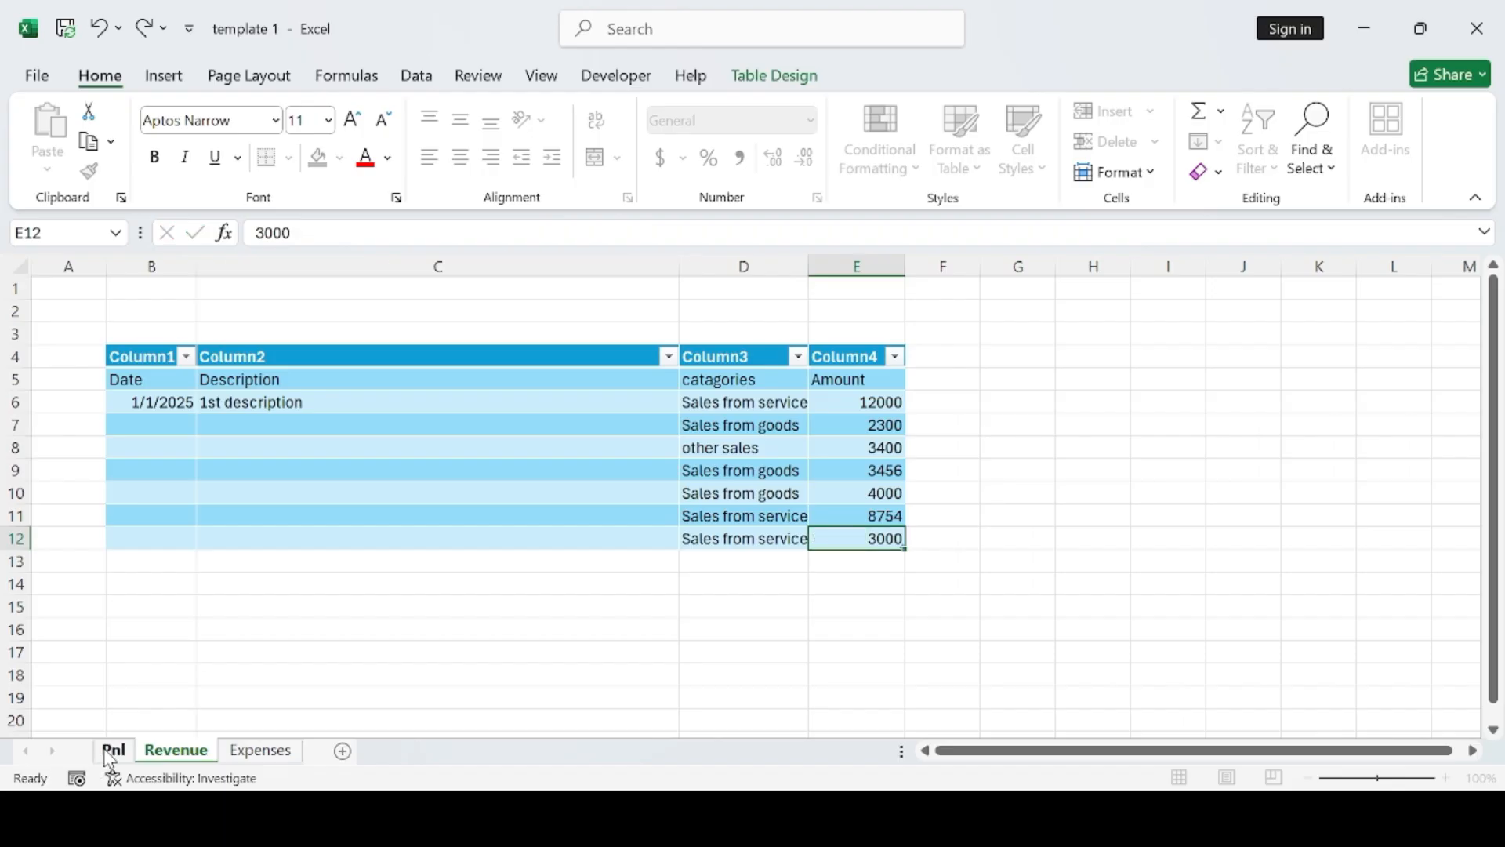
left_click(111, 752)
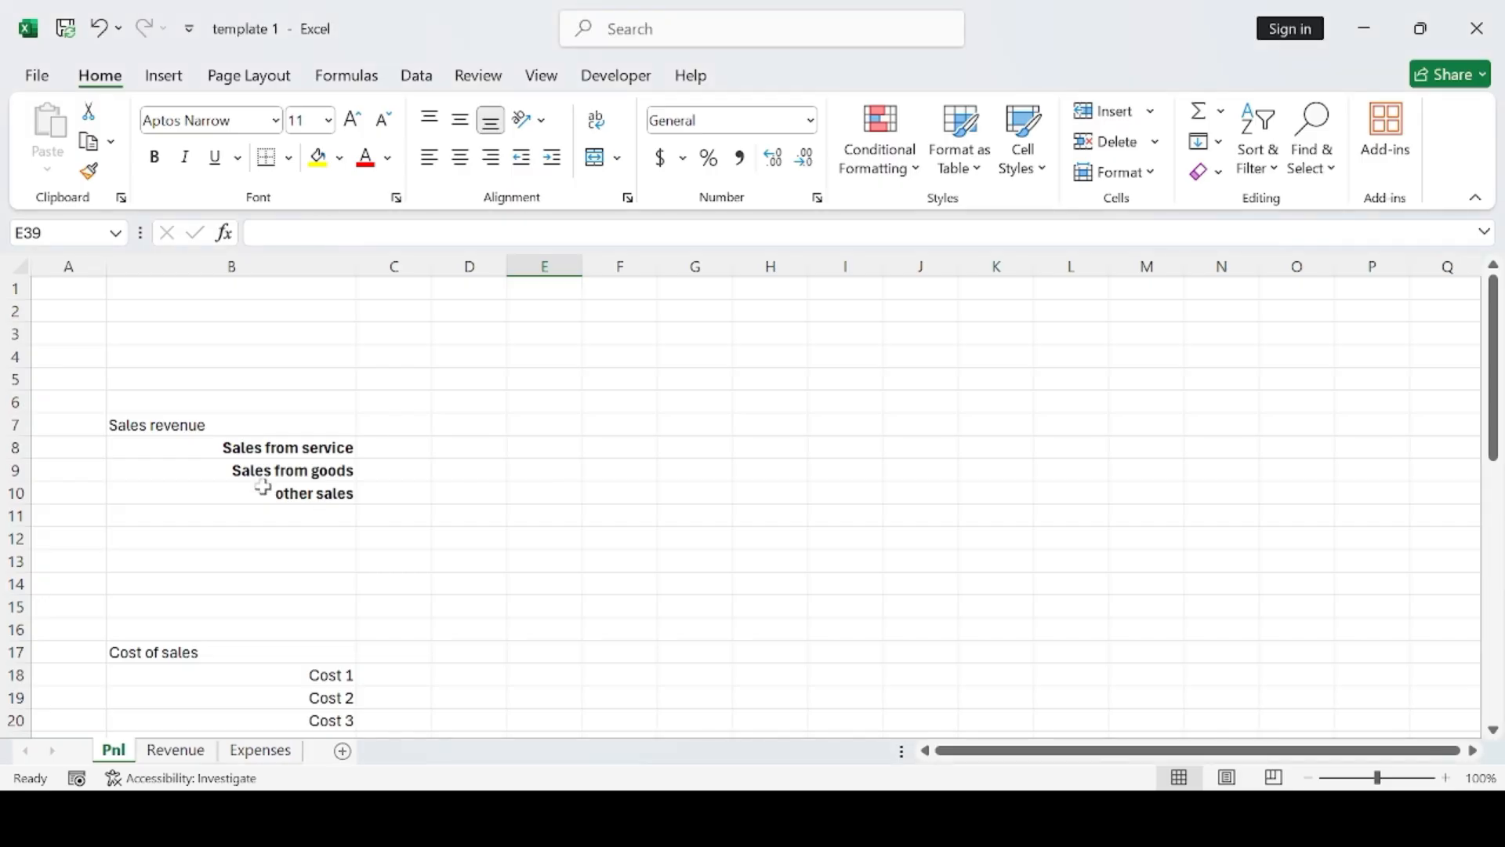
left_click(387, 452)
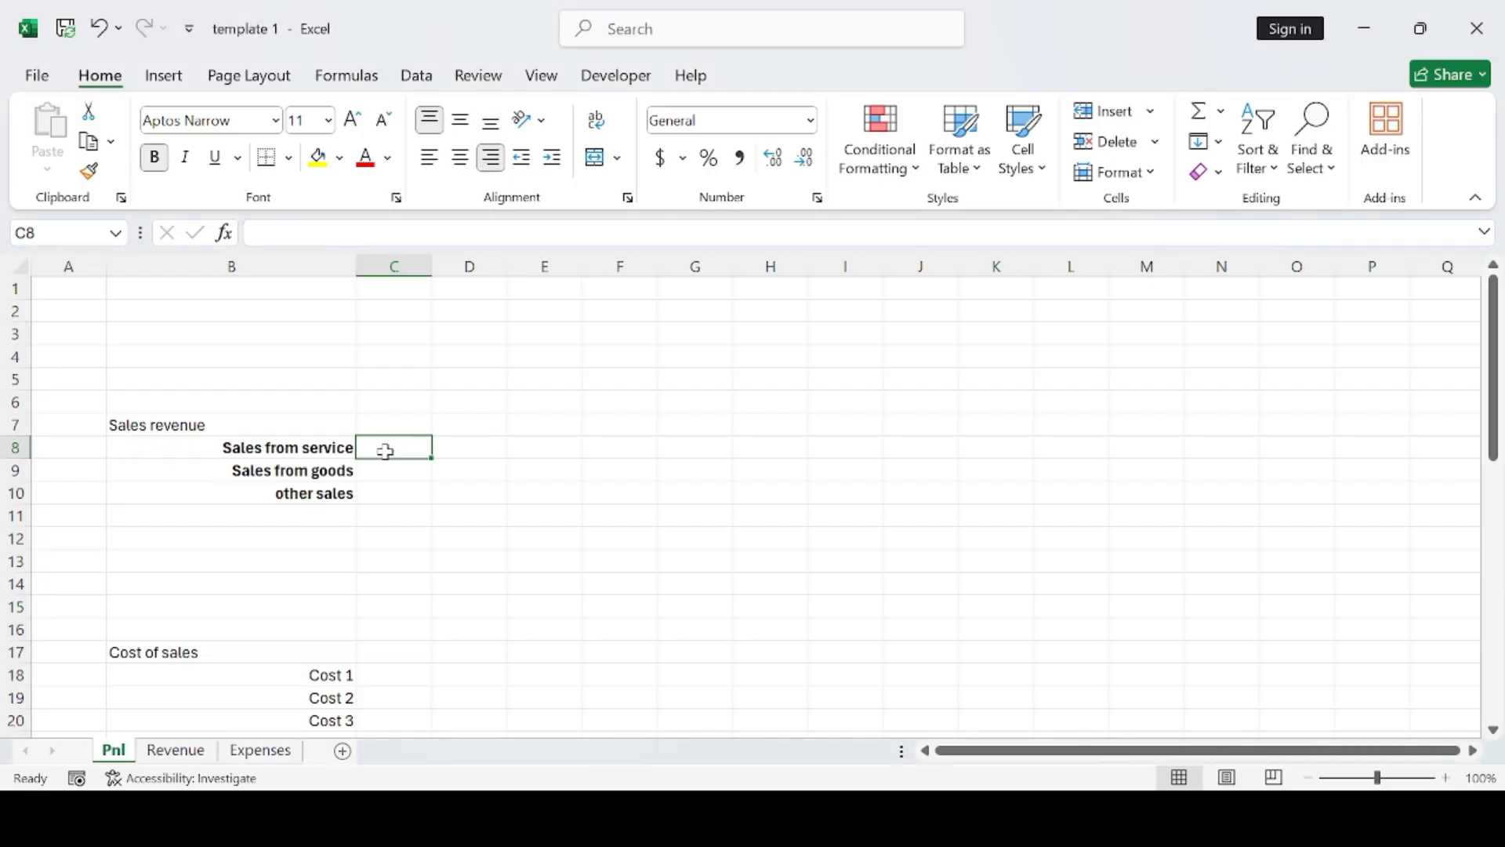
type("=")
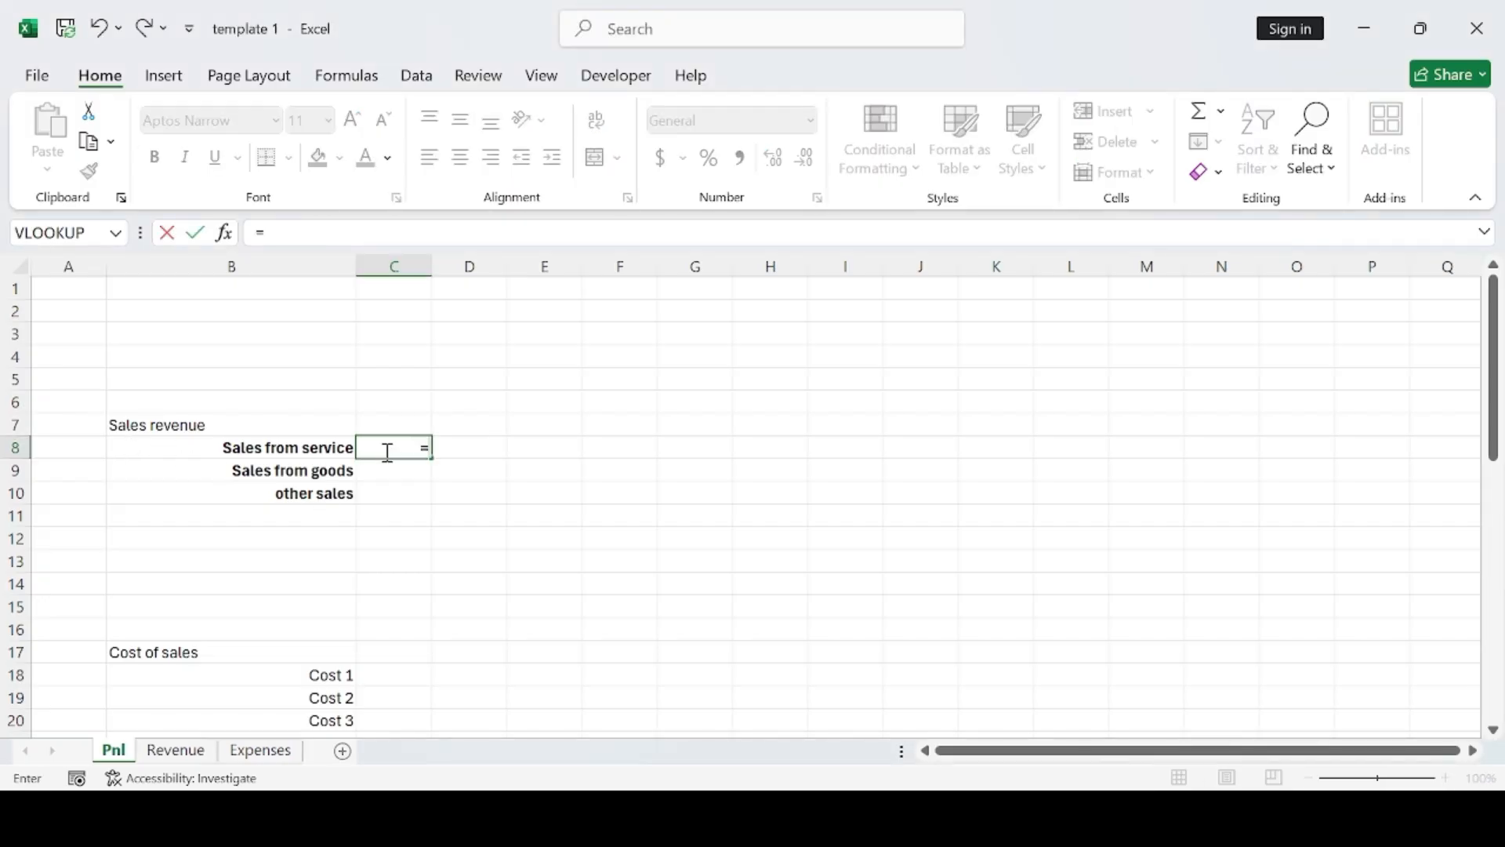
key("BackSpace")
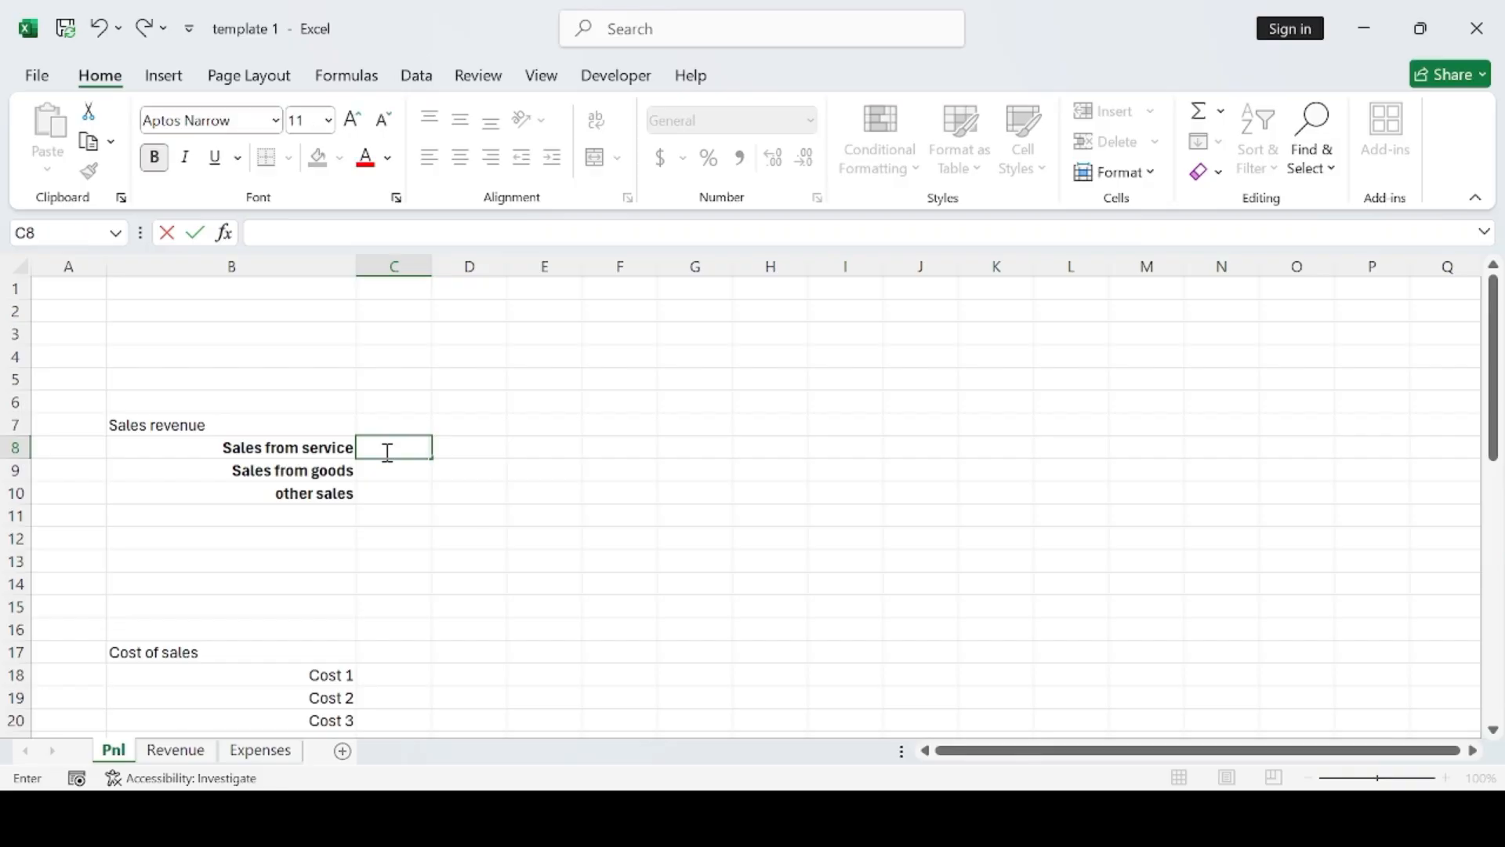
left_click(396, 471)
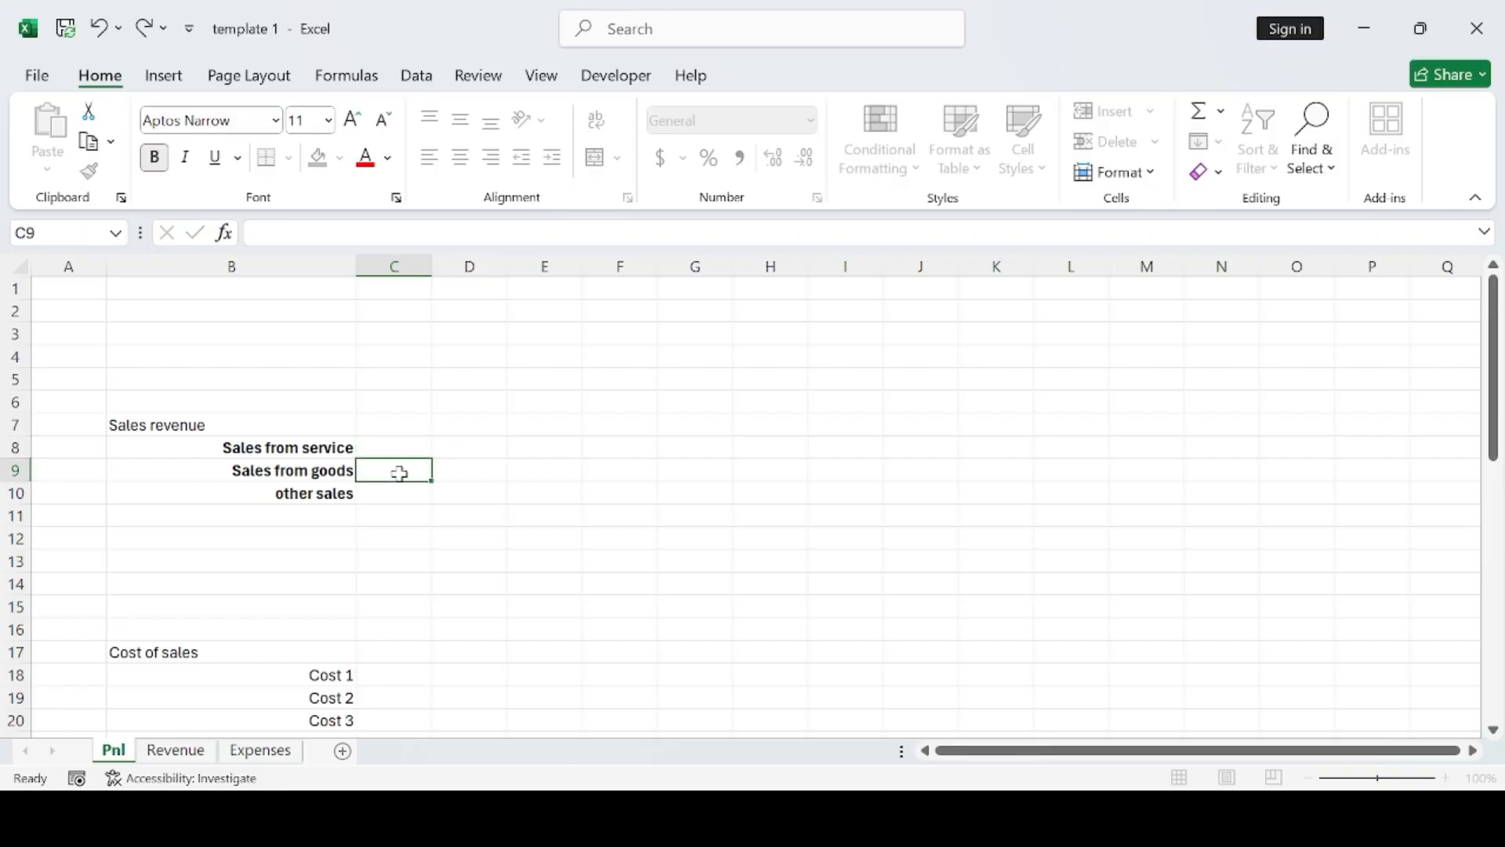
left_click(388, 445)
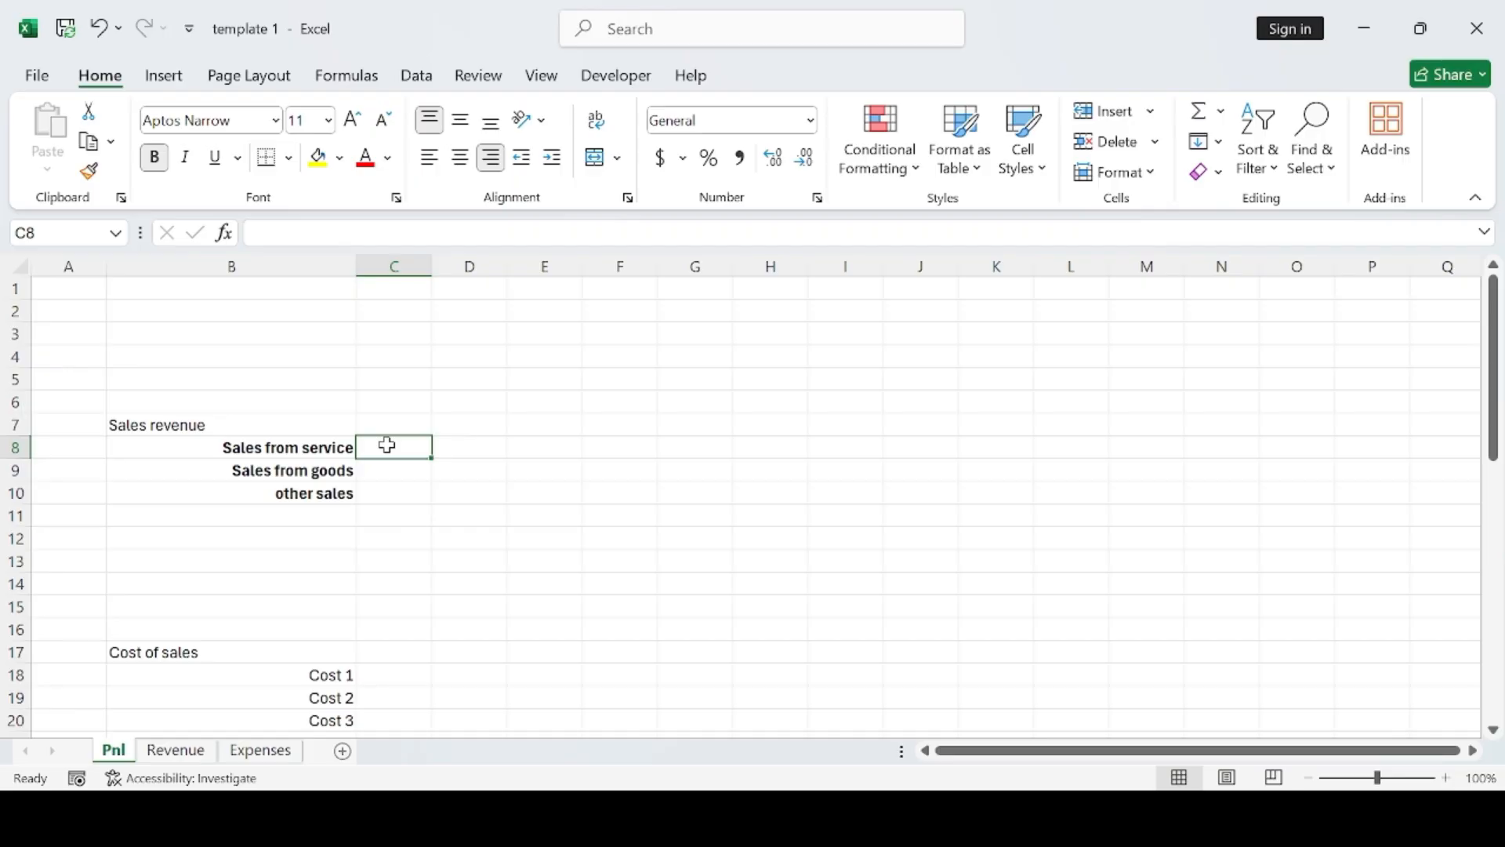
Try to build a SUMIF formula in Pnl cell C8 for Sales from service, using Revenue!D6:D12 as the criteria range.
type("=")
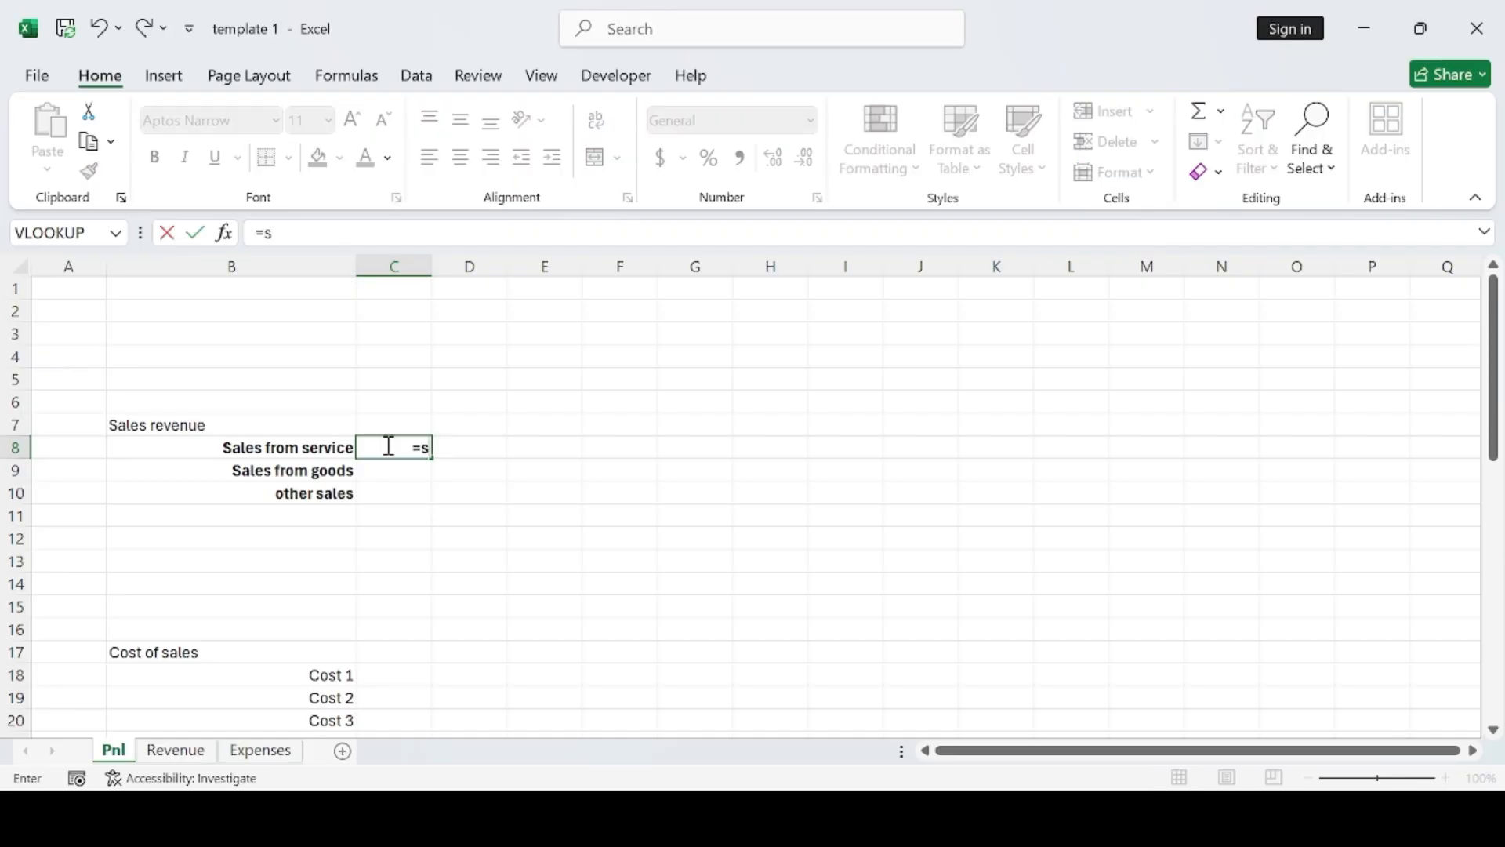
type("sum")
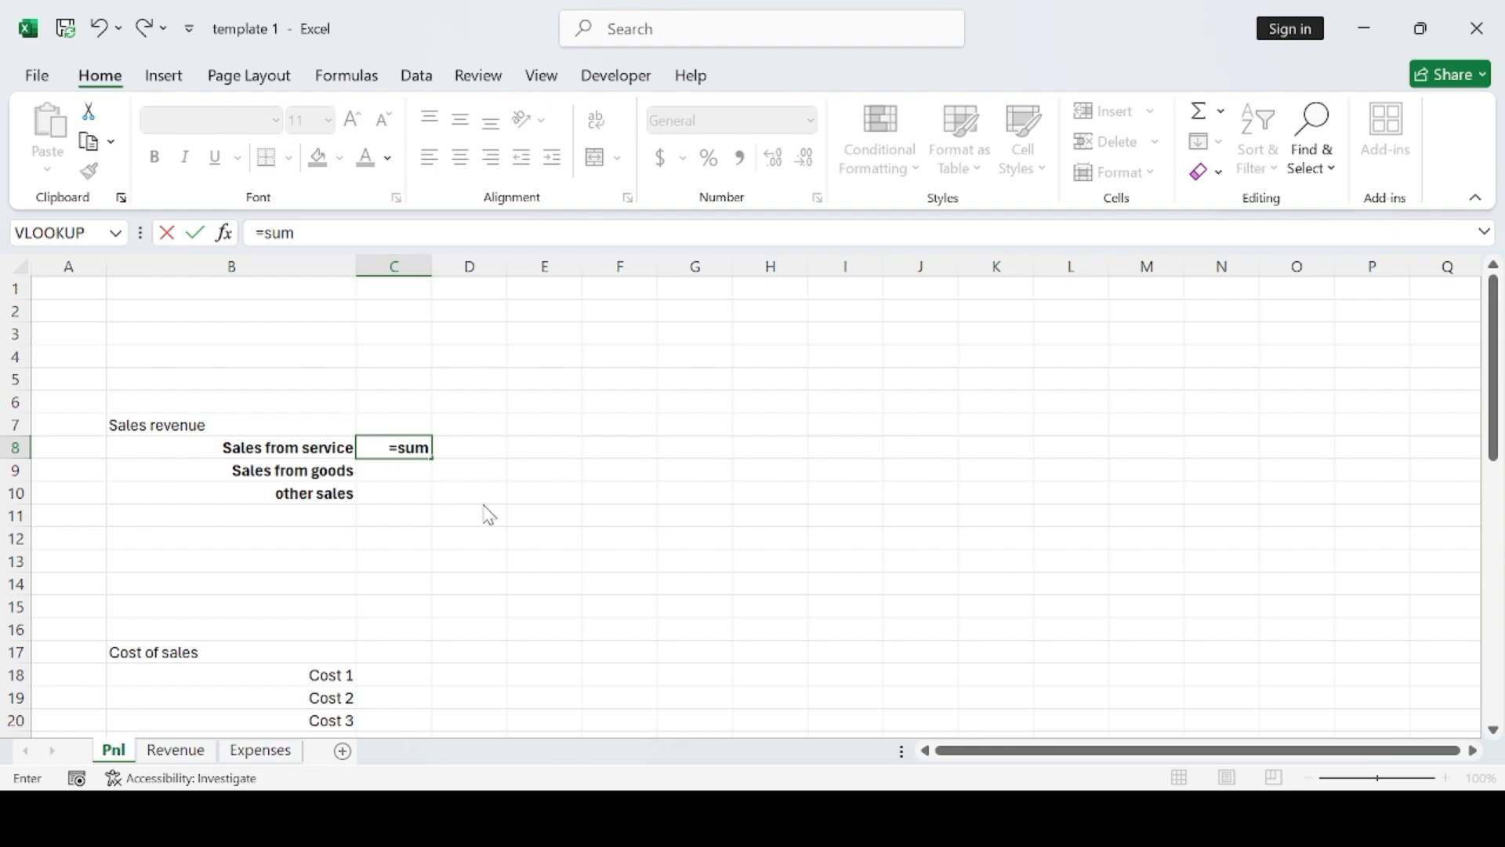
type("if")
key("Tab")
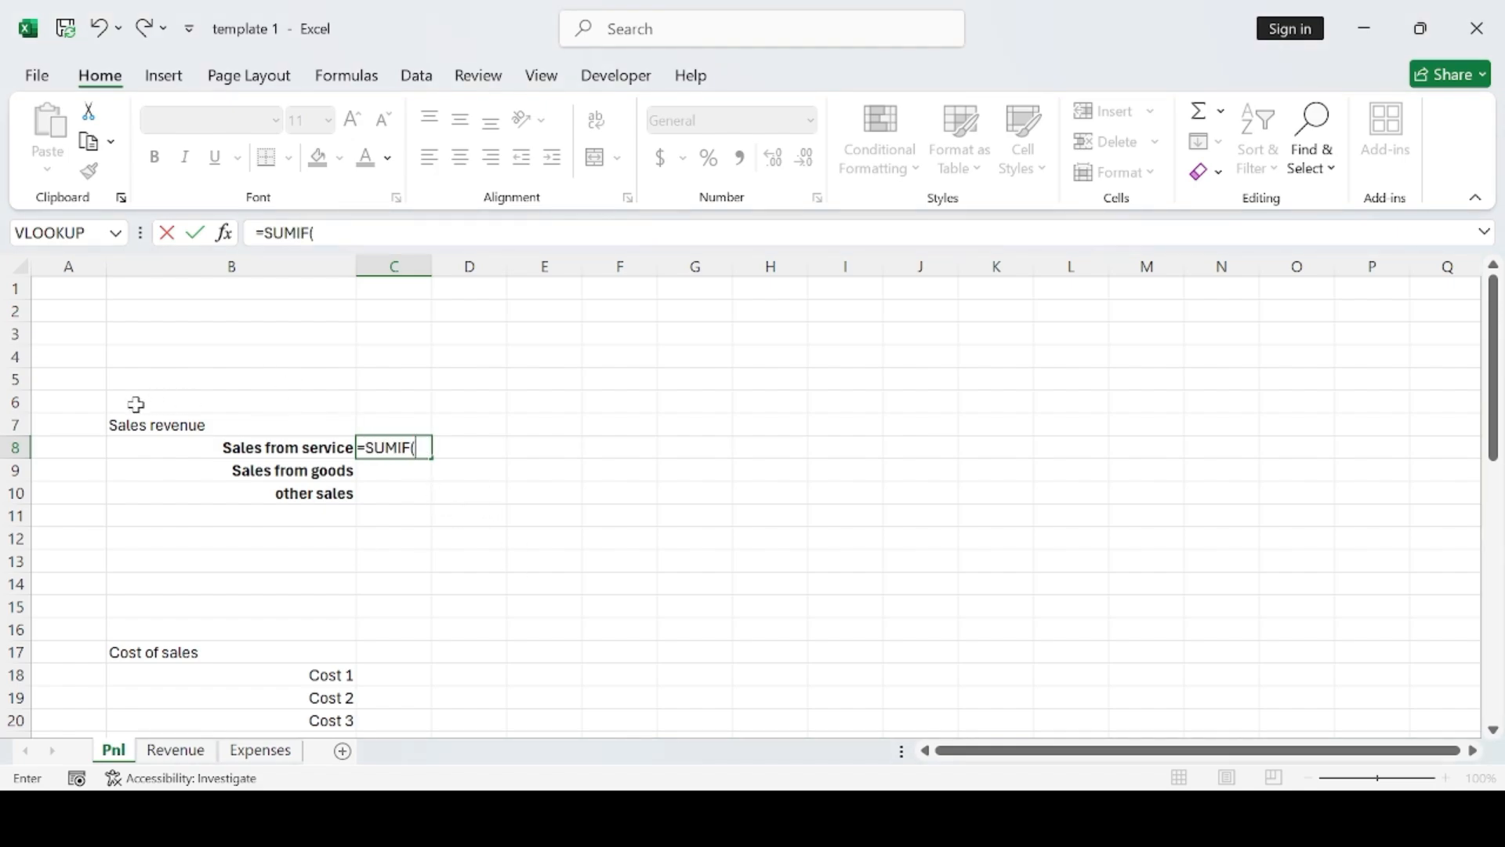
scroll(261, 533, "down", 5)
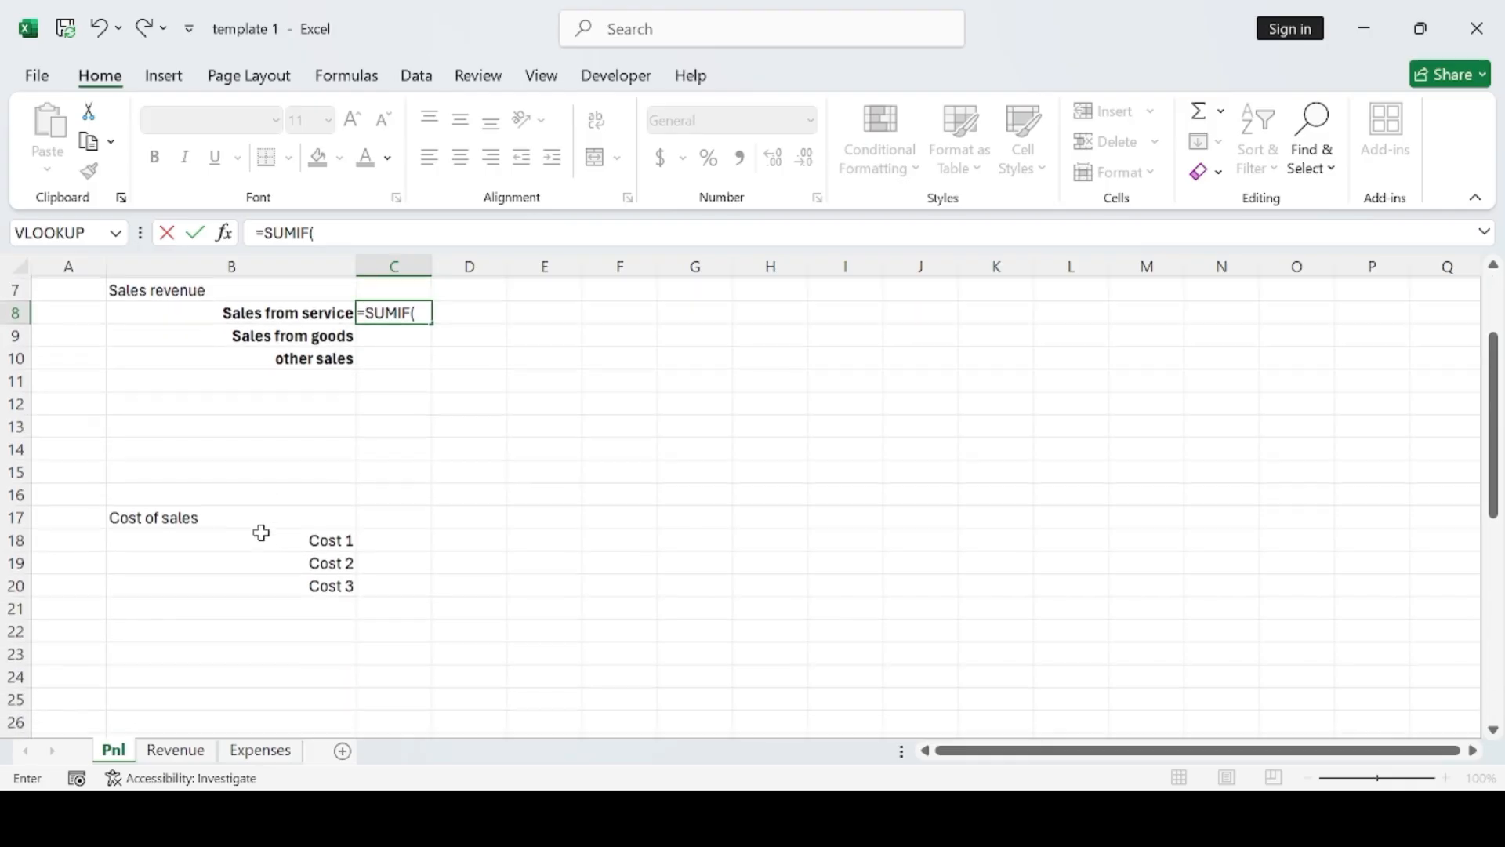
scroll(261, 532, "up", 1)
scroll(261, 532, "up", 4)
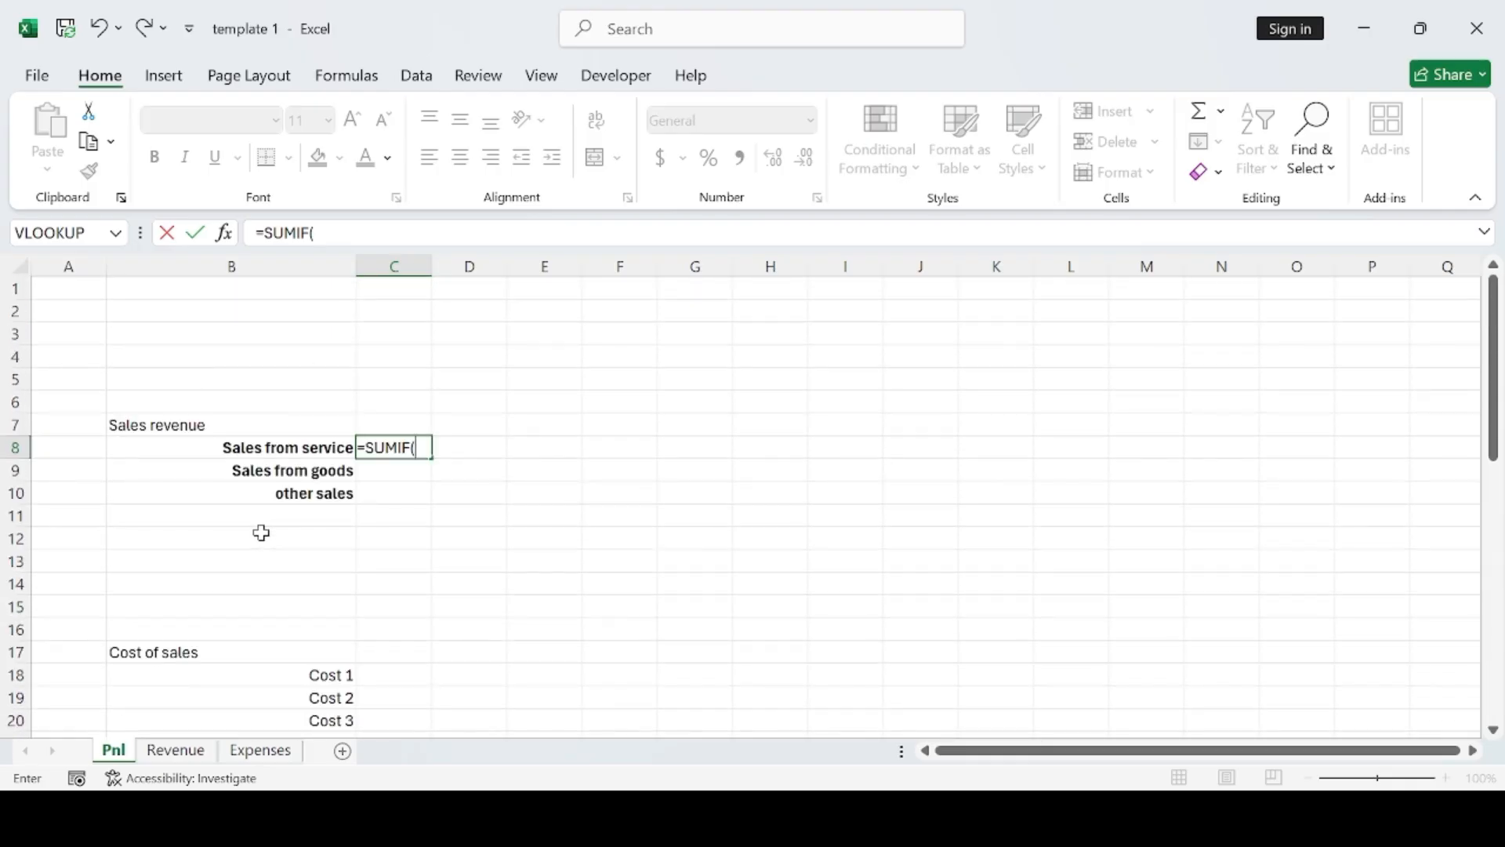
left_click(190, 750)
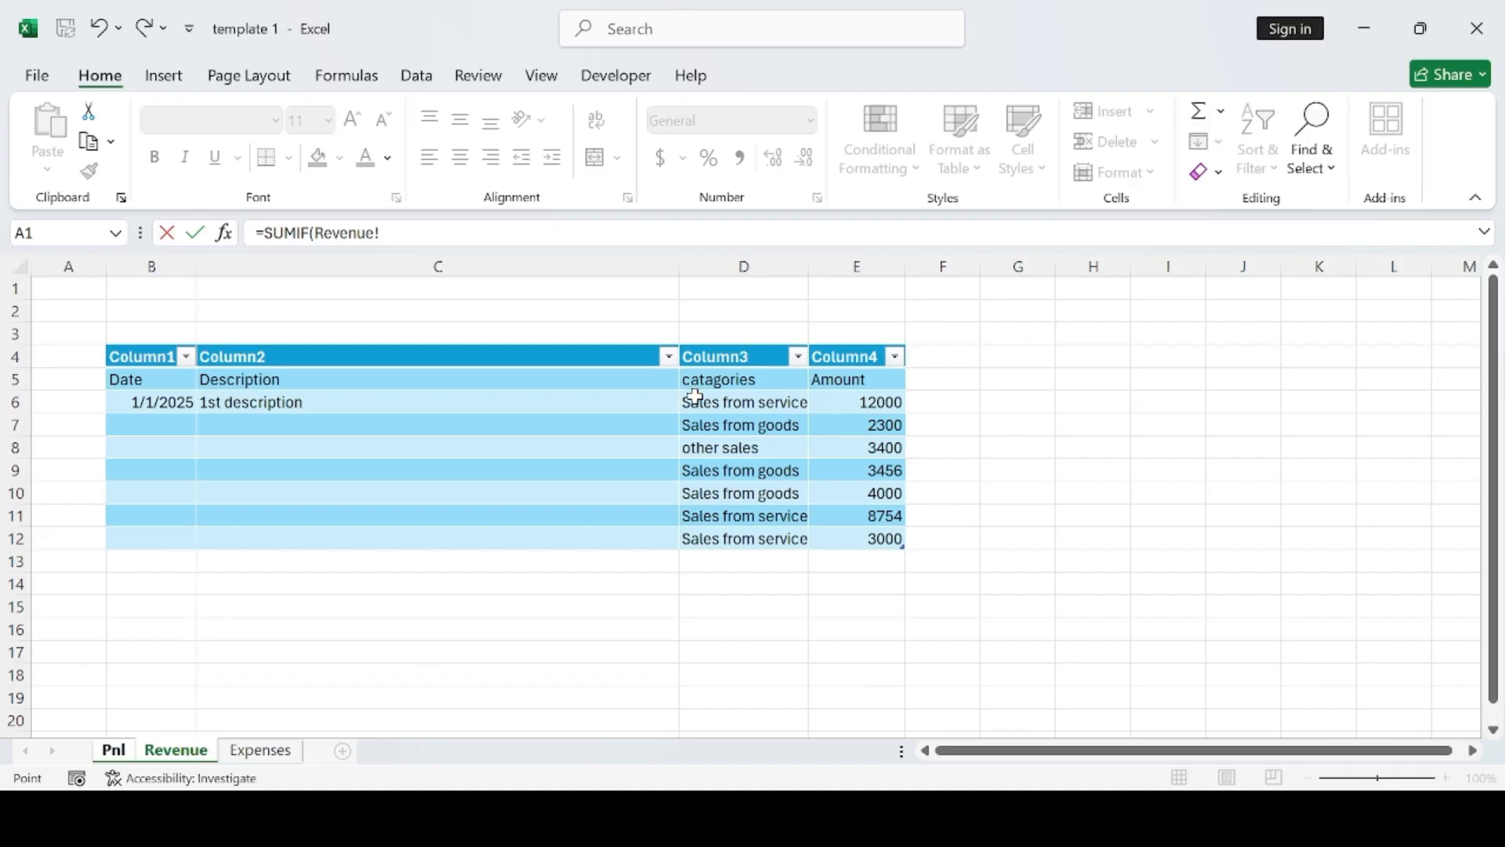
left_click_drag(695, 395, 696, 533)
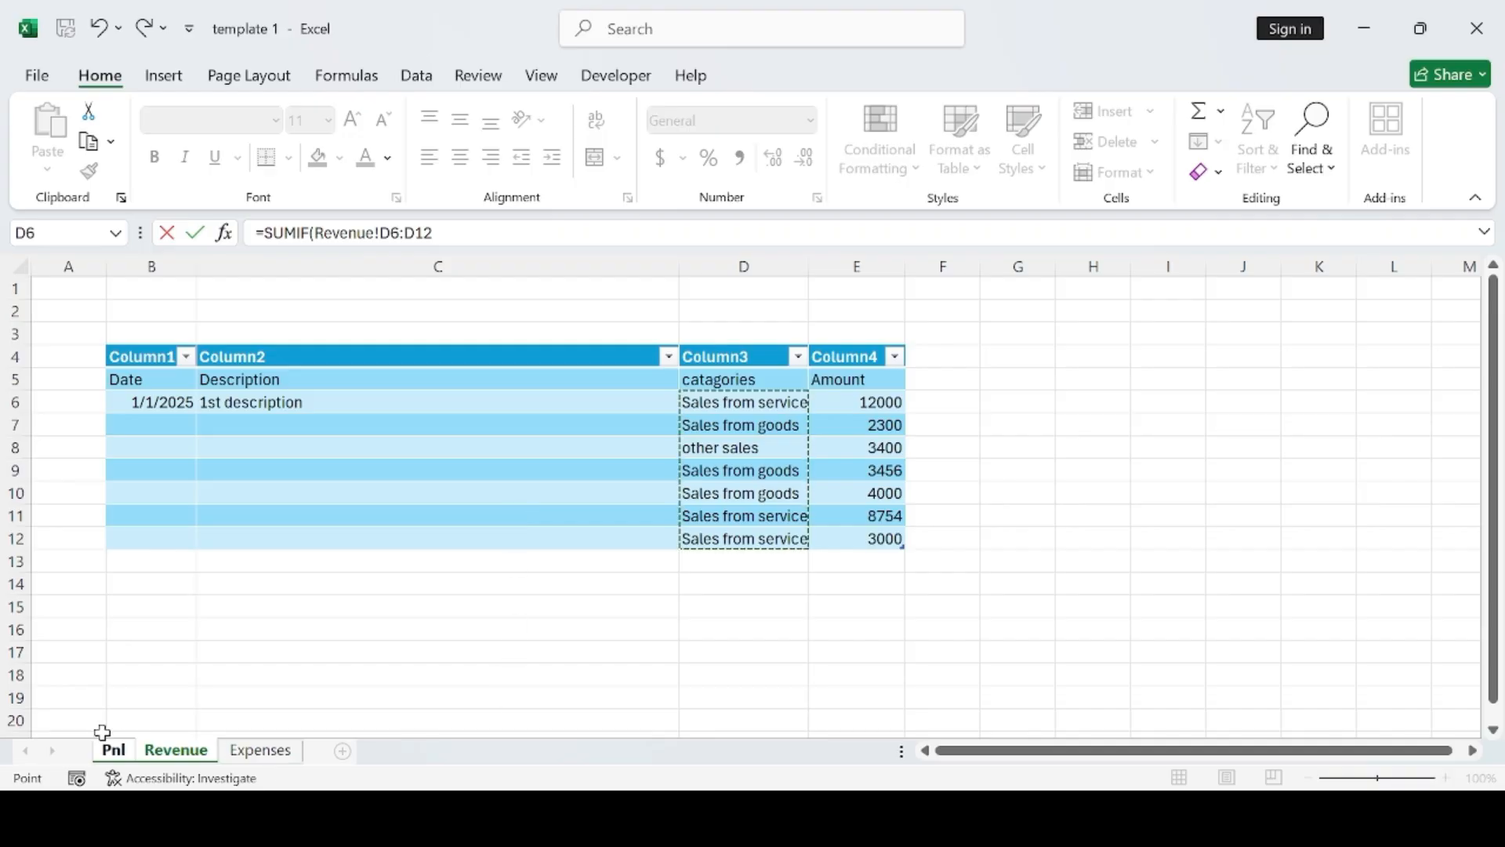
Try to continue the SUMIF formula on the Pnl sheet with cell A8 as the criteria, and remove that cell reference.
left_click(108, 755)
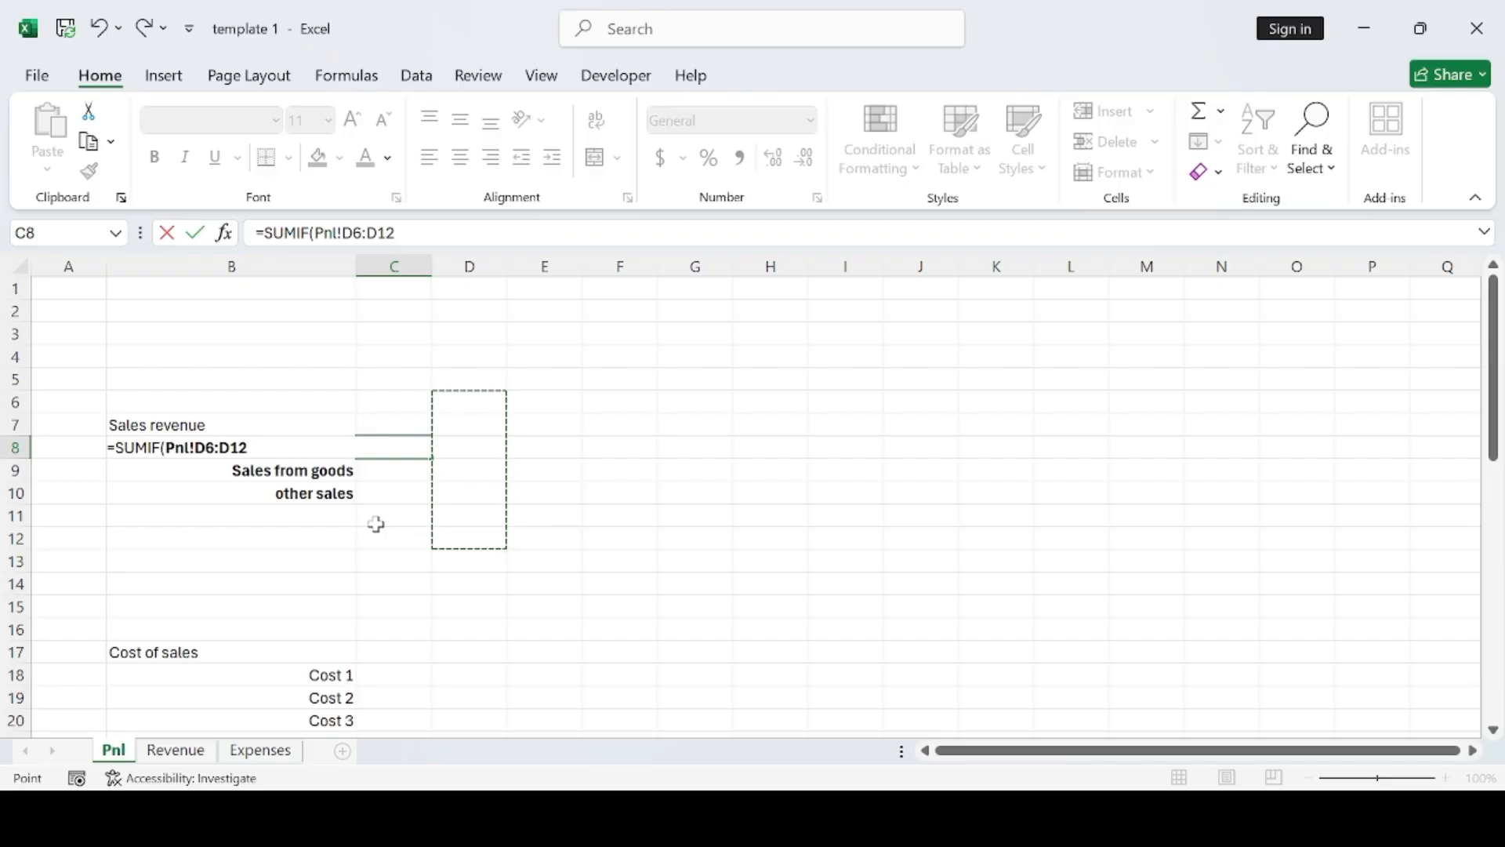
type(",")
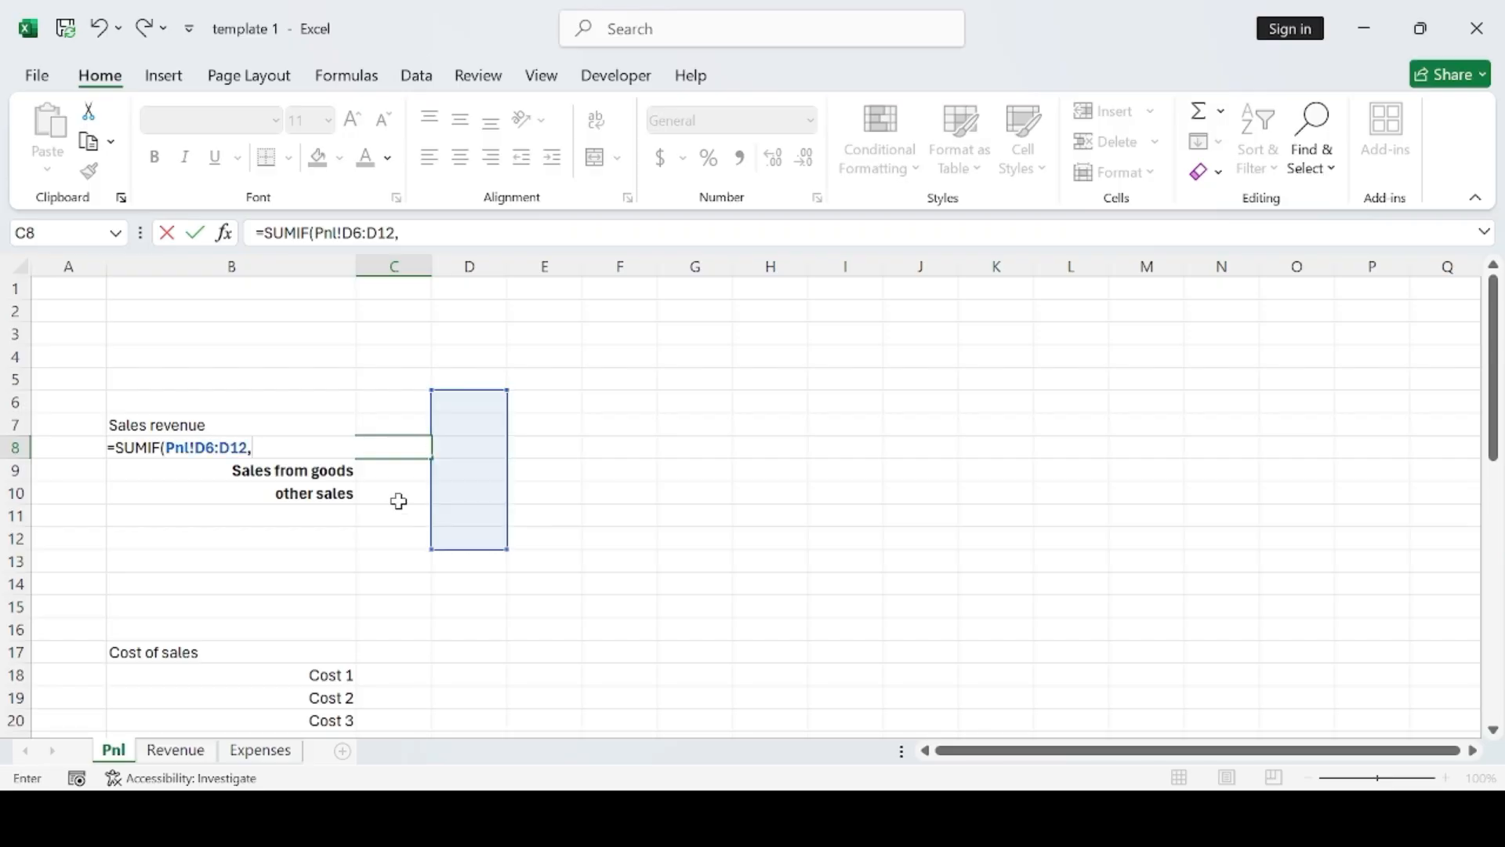
scroll(283, 450, "down", 1)
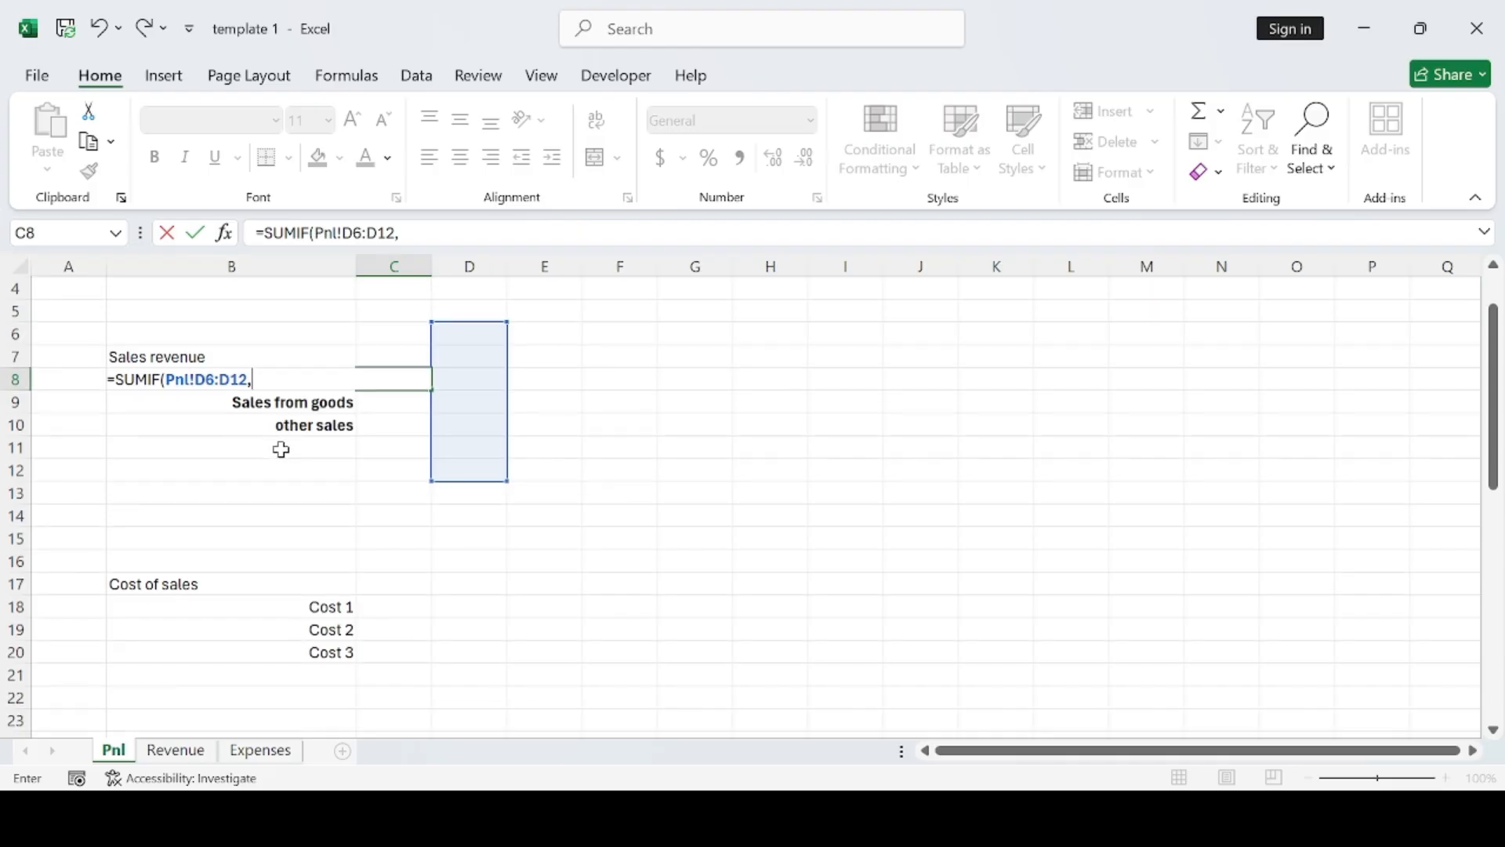
scroll(283, 450, "up", 1)
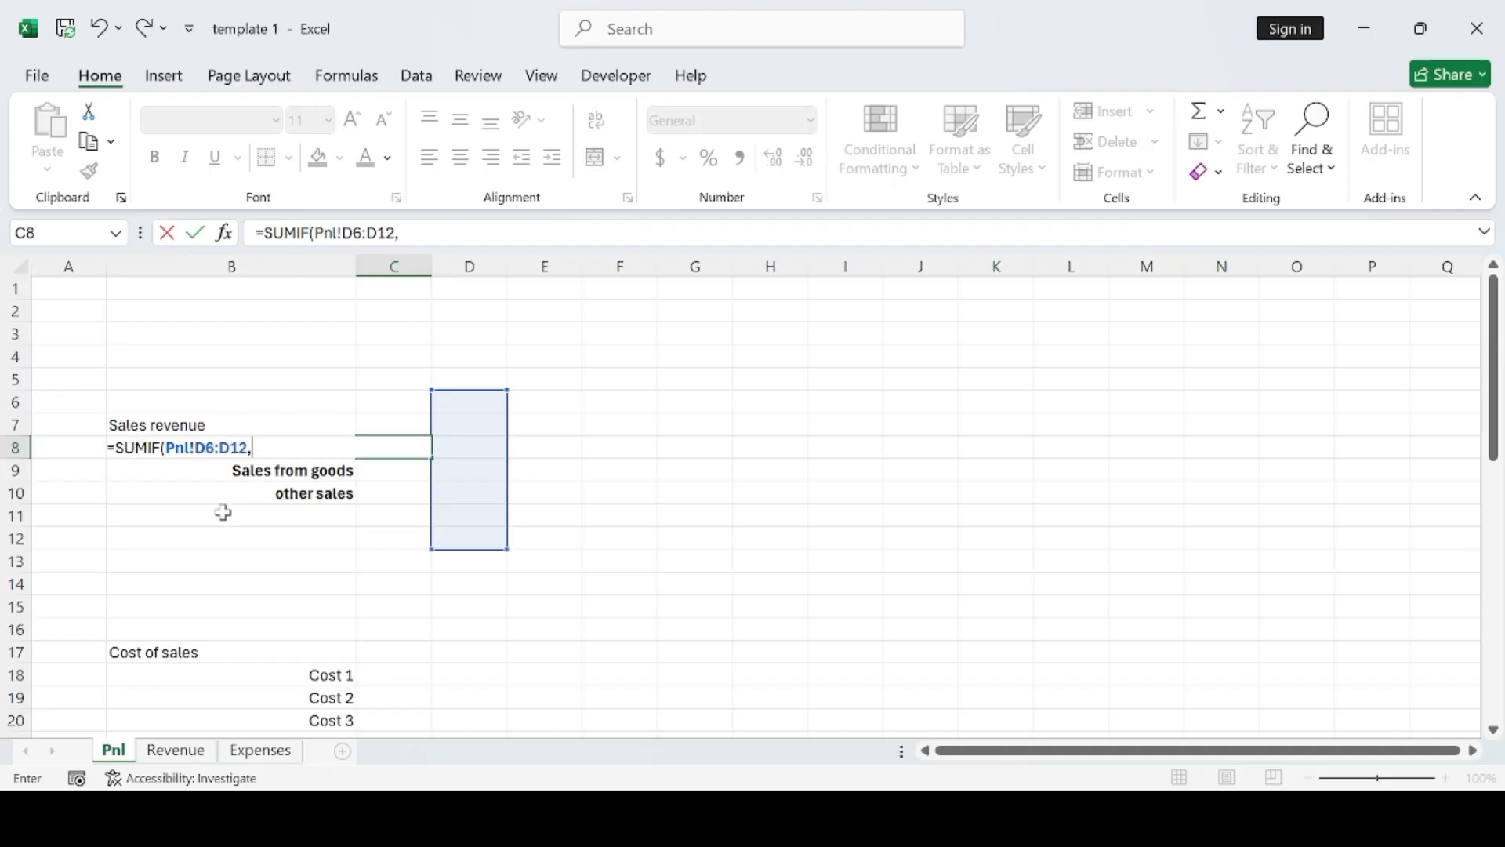
scroll(223, 511, "down", 3)
scroll(222, 511, "up", 3)
left_click(90, 444)
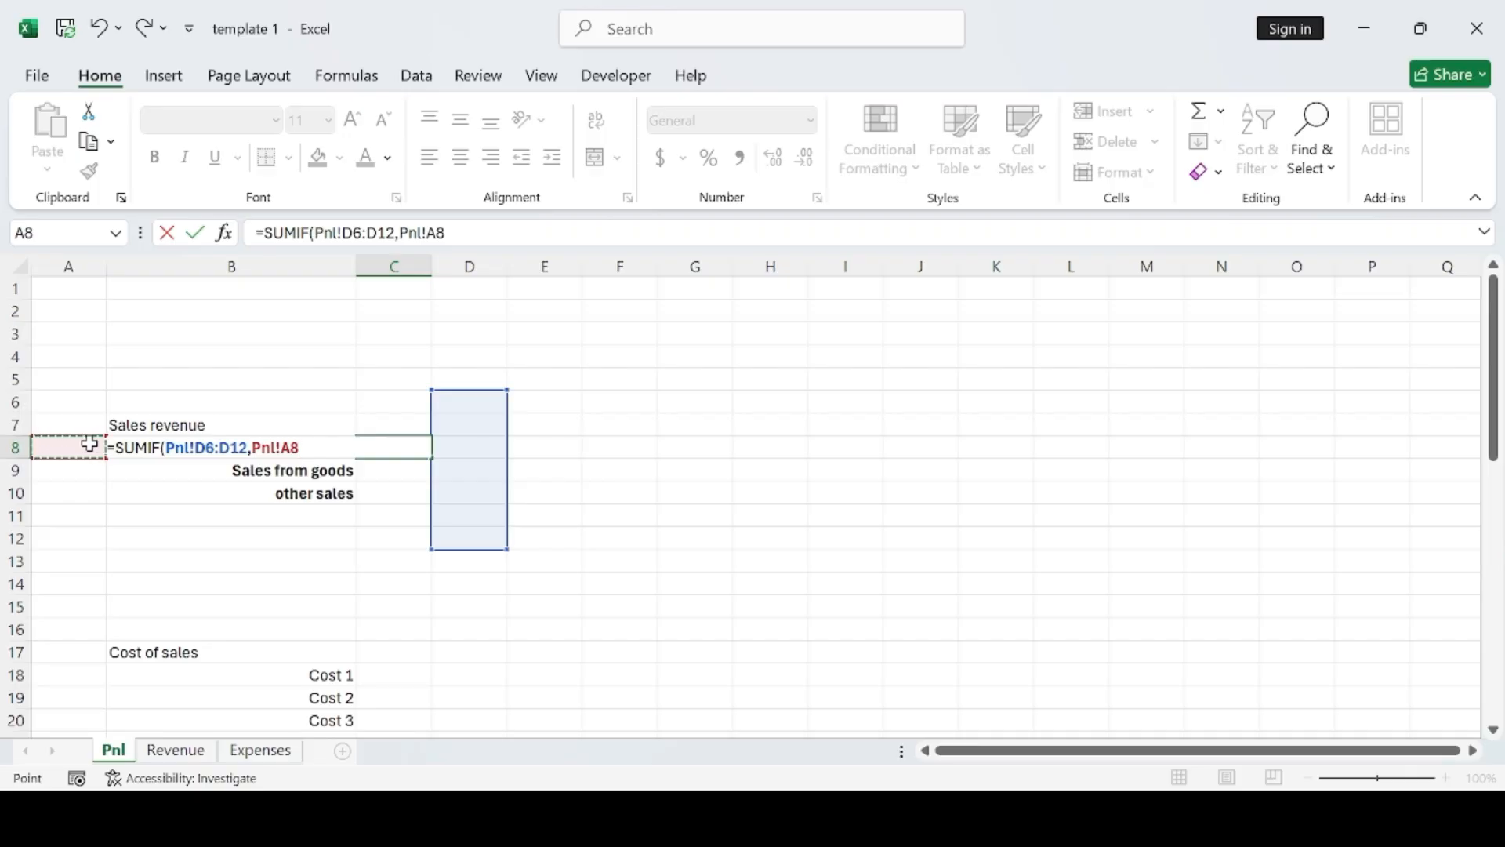
key("BackSpace")
key("BackSpace")
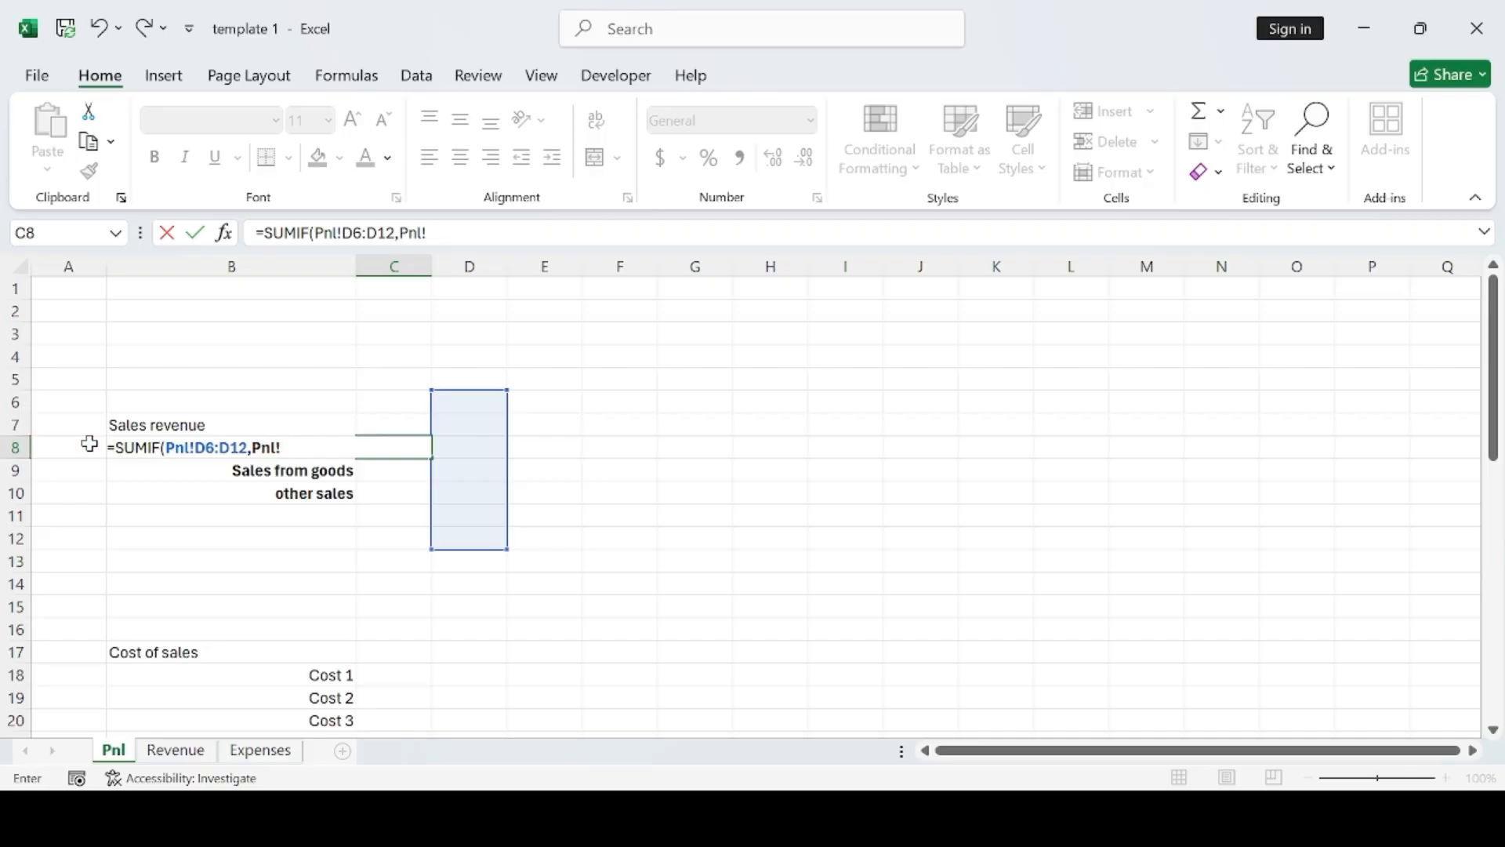
left_click(738, 502)
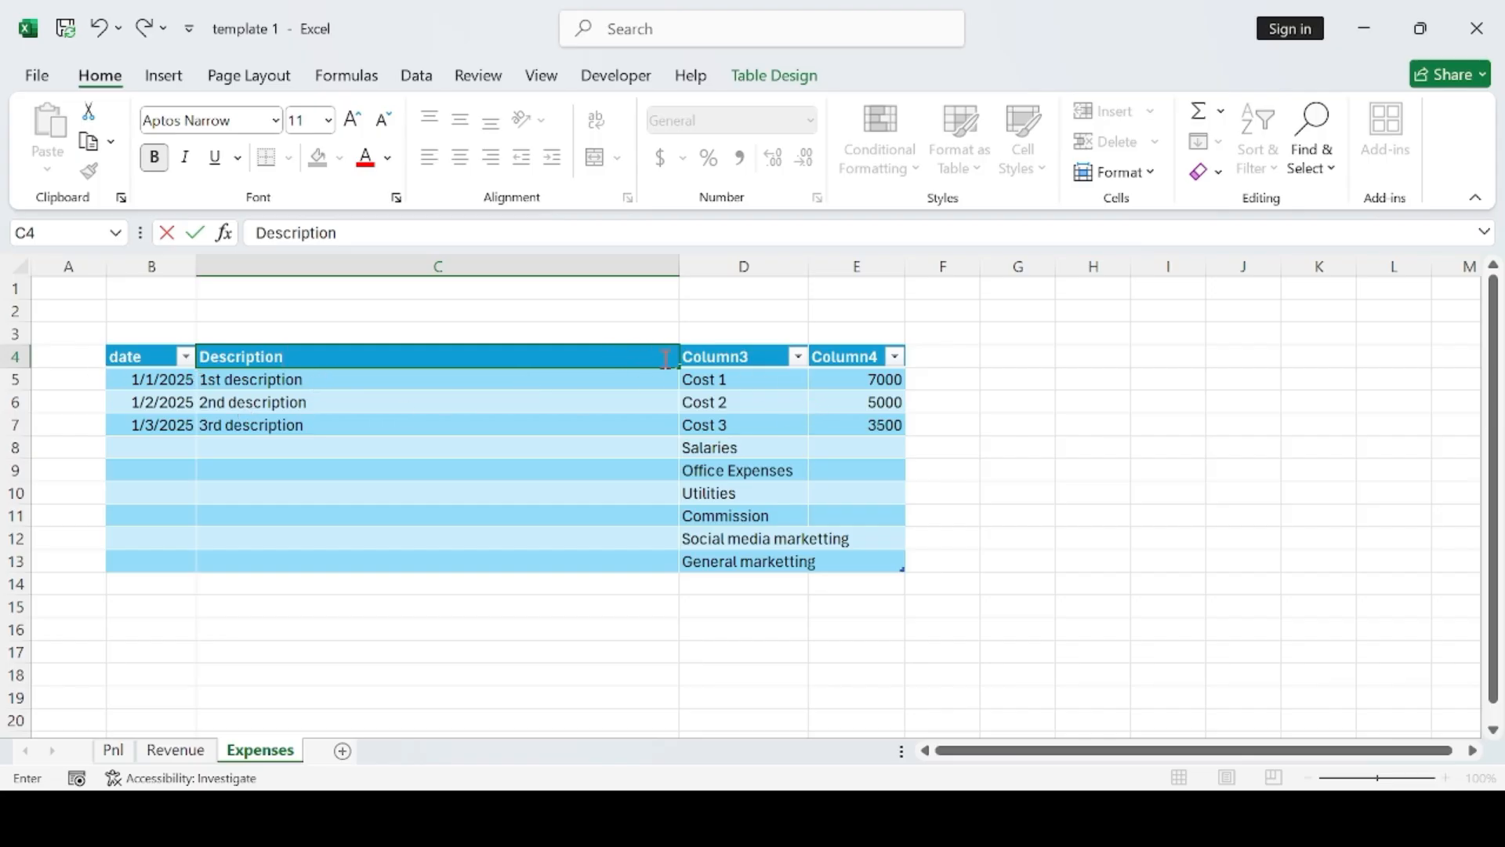
Rename the Column3 header in cell D4 of the Expenses table as Catagories.
left_click(745, 358)
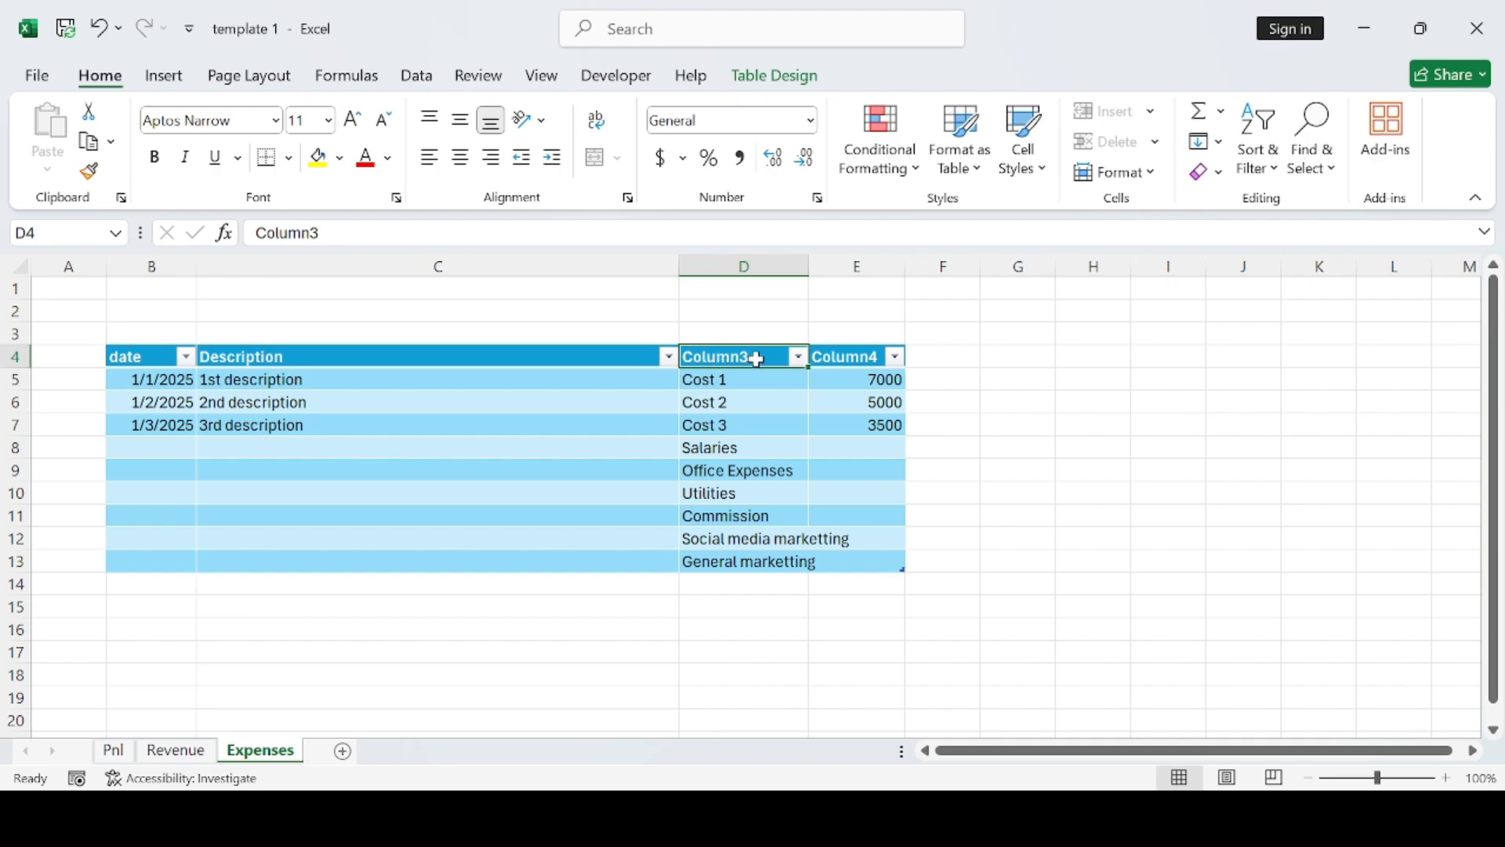
type("C")
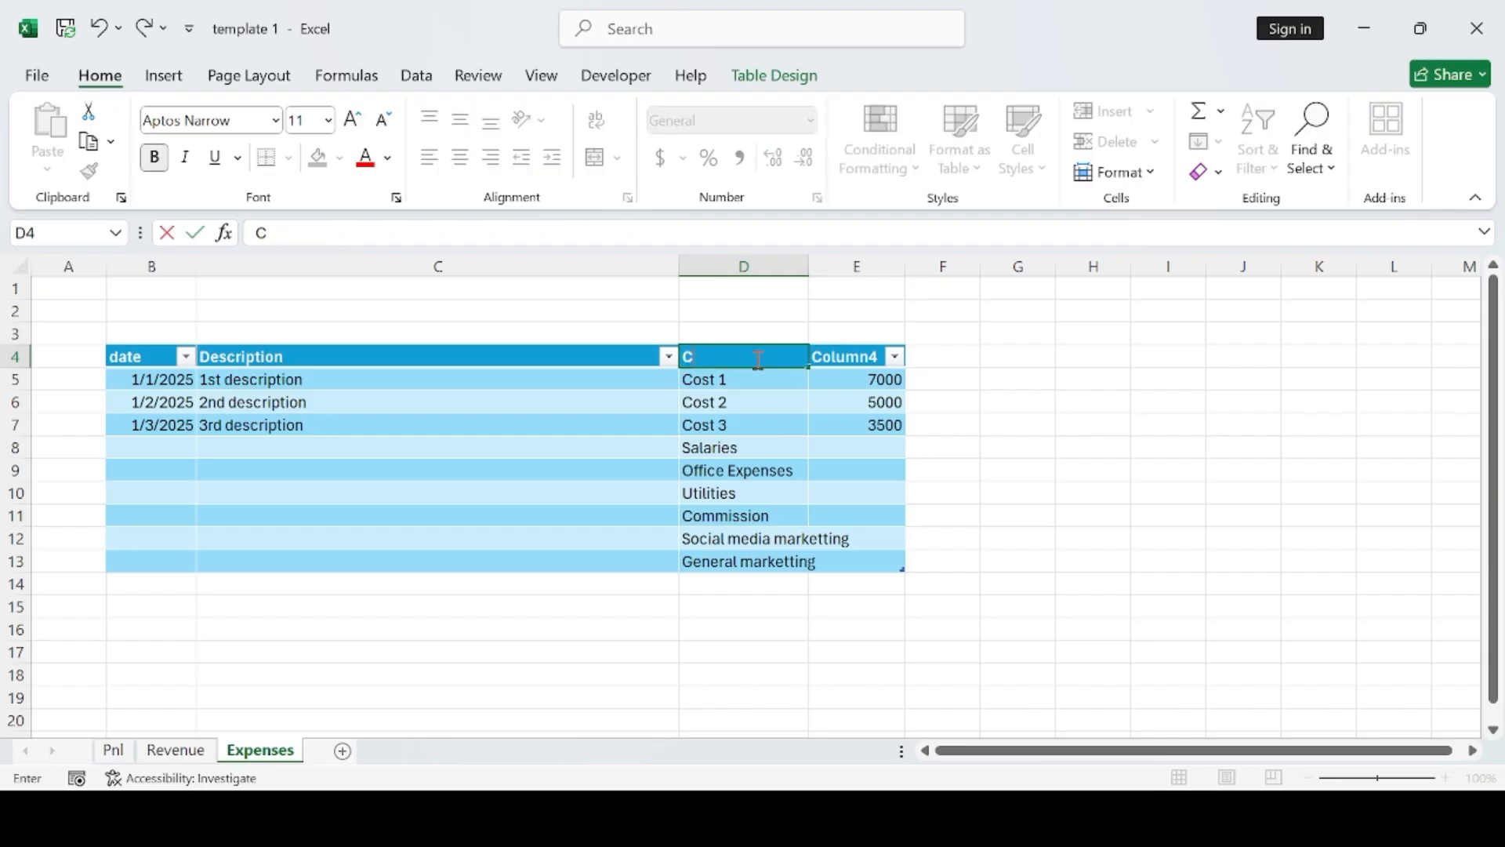
type("atagories")
left_click(854, 358)
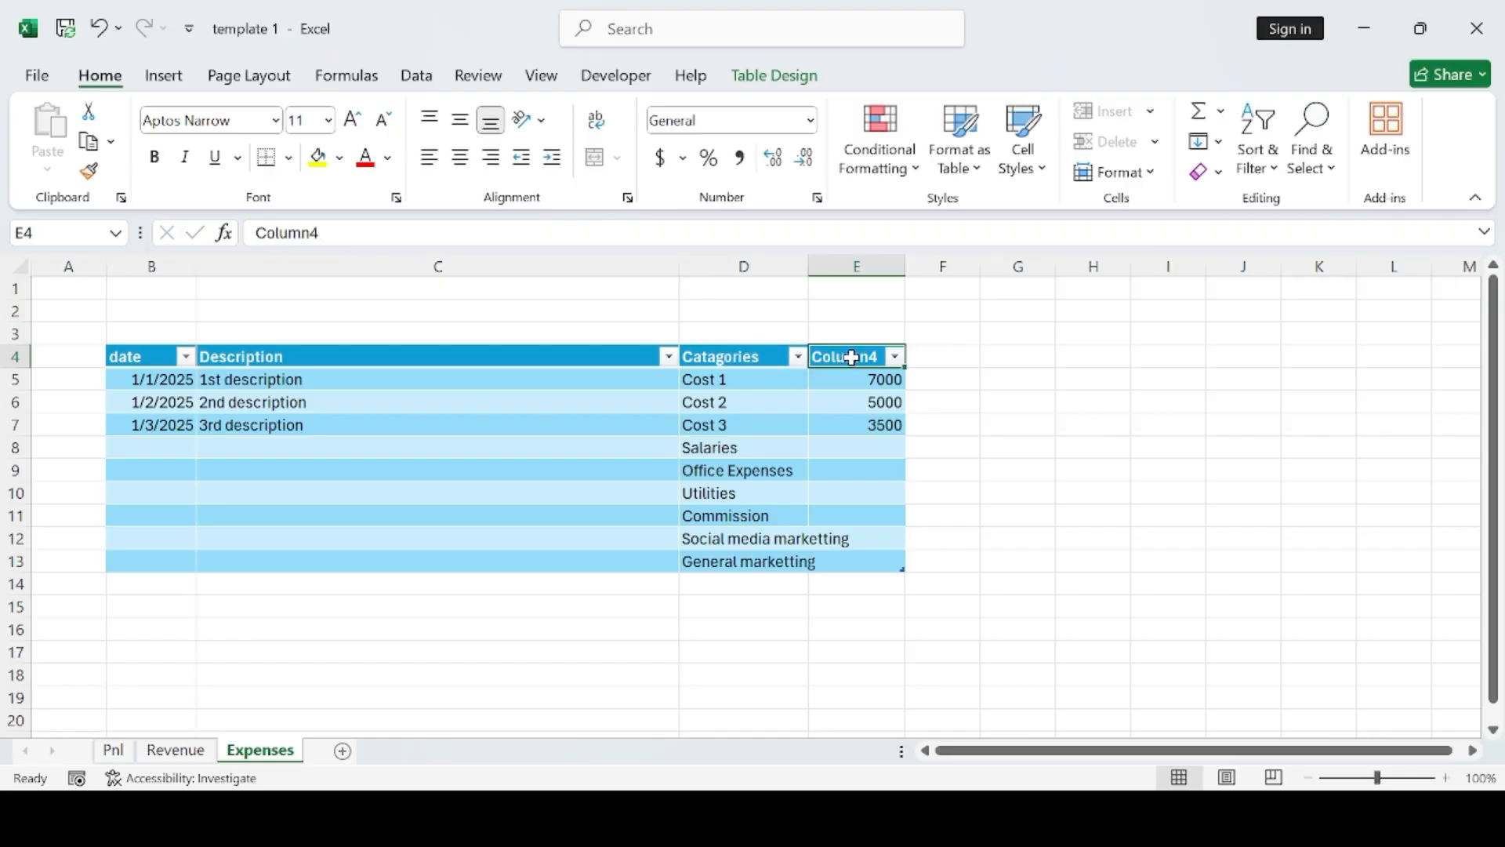
Rename the Column4 header in cell E4 of the Expenses table as Amount.
type("Amount")
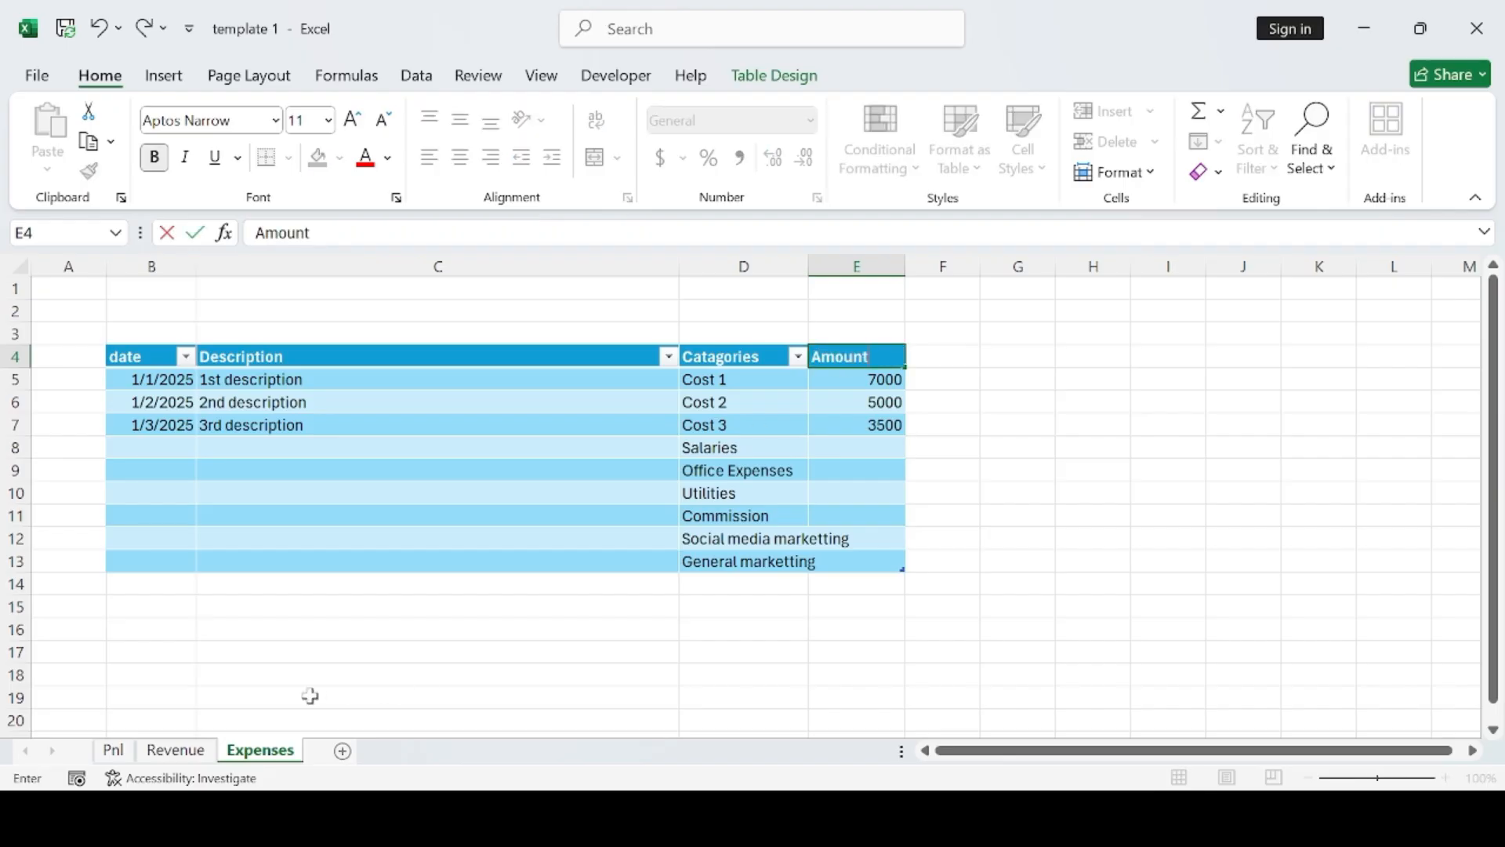
Delete row 5 of the Revenue table, which repeats the headings Date, Description, catagories and Amount.
left_click(176, 750)
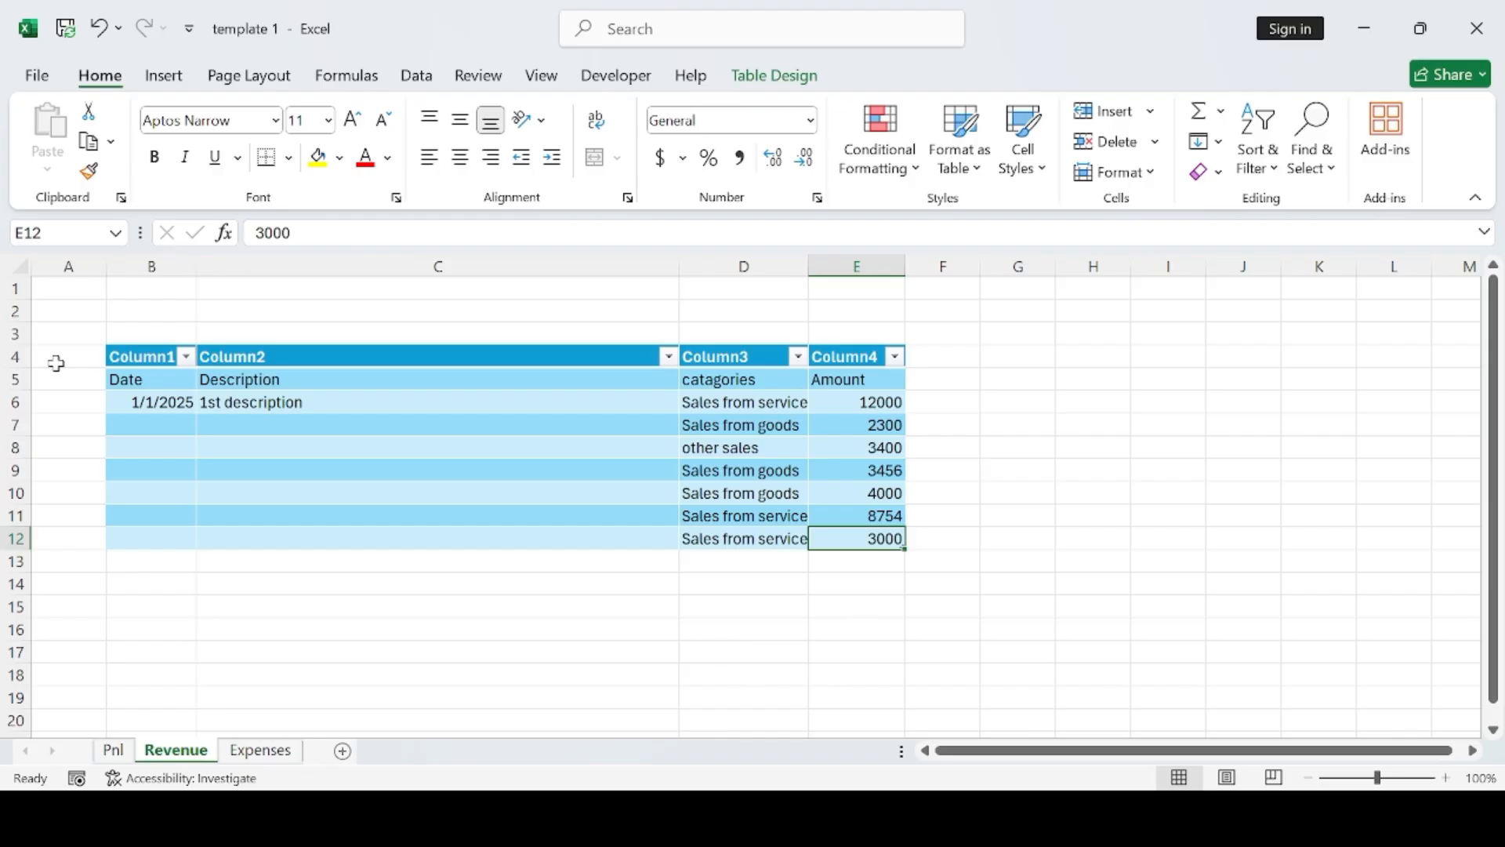
left_click(106, 382)
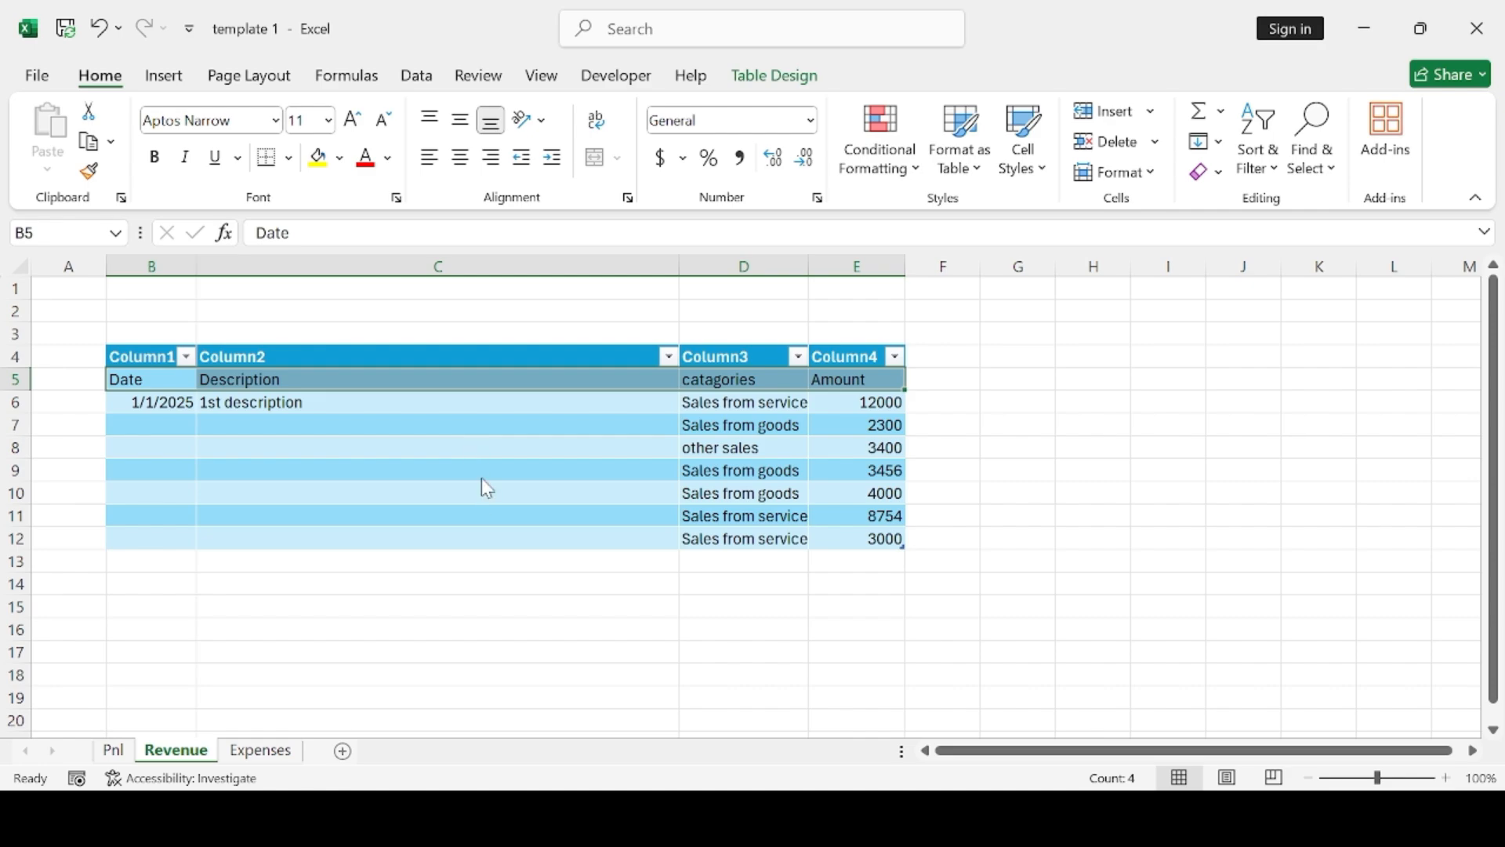
key("ctrl+minus")
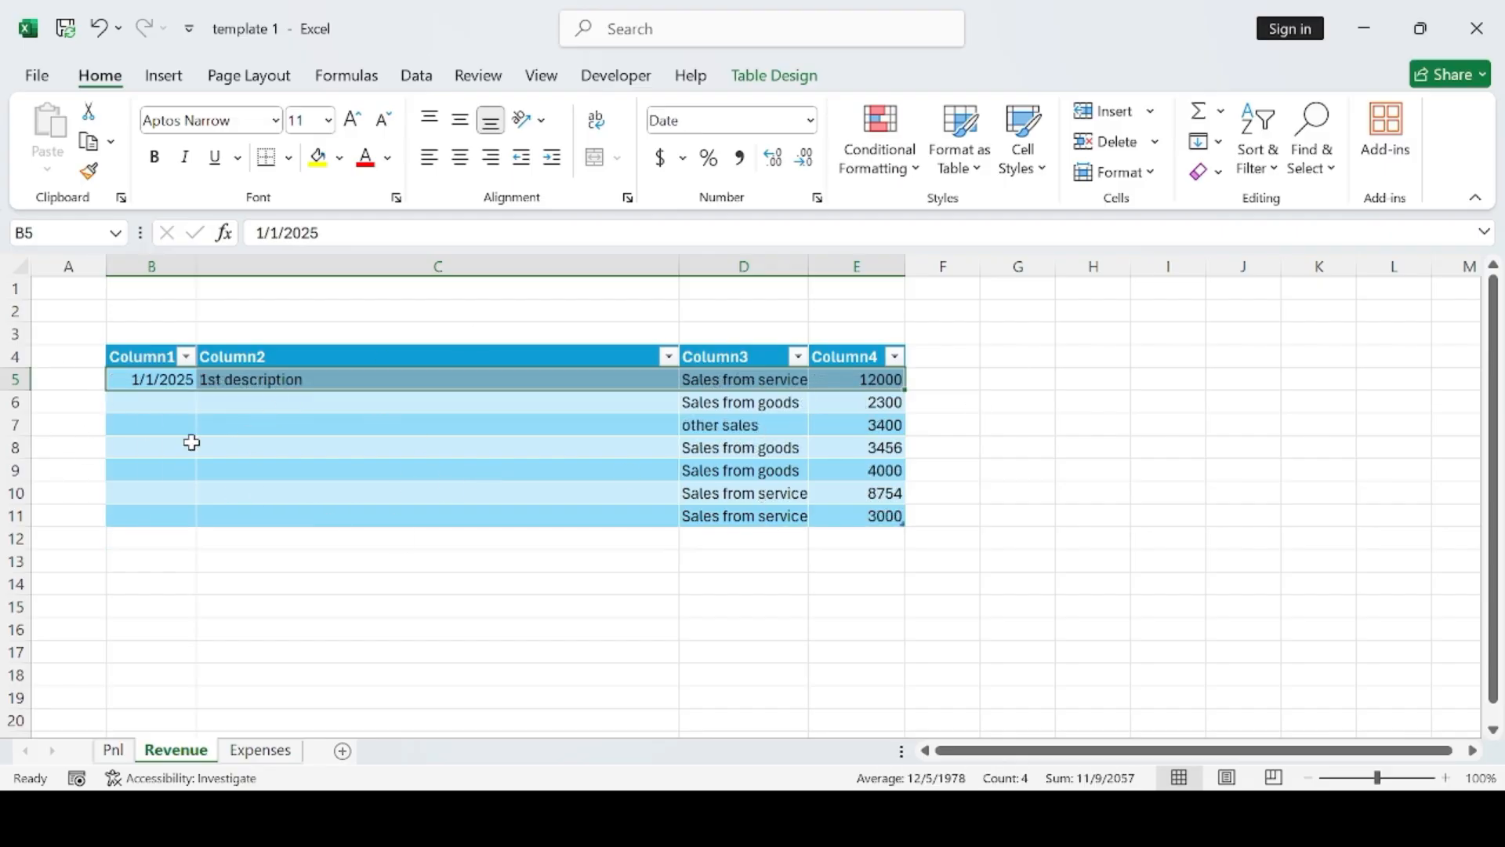
Rename the Revenue table's Column1 and Column2 headers in B4 and C4 as Date and Description.
left_click(114, 357)
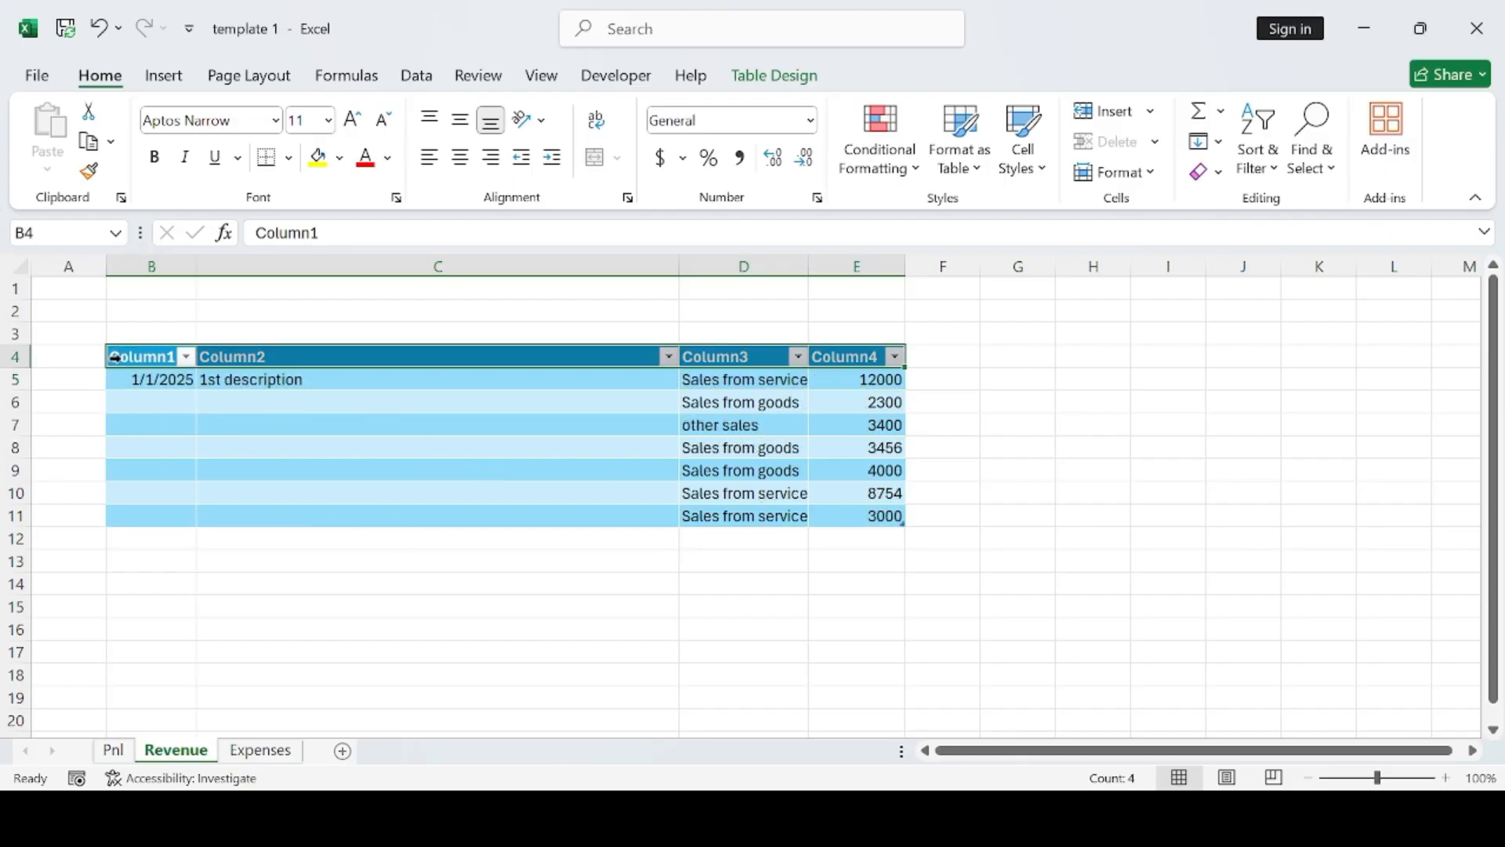
type("Date")
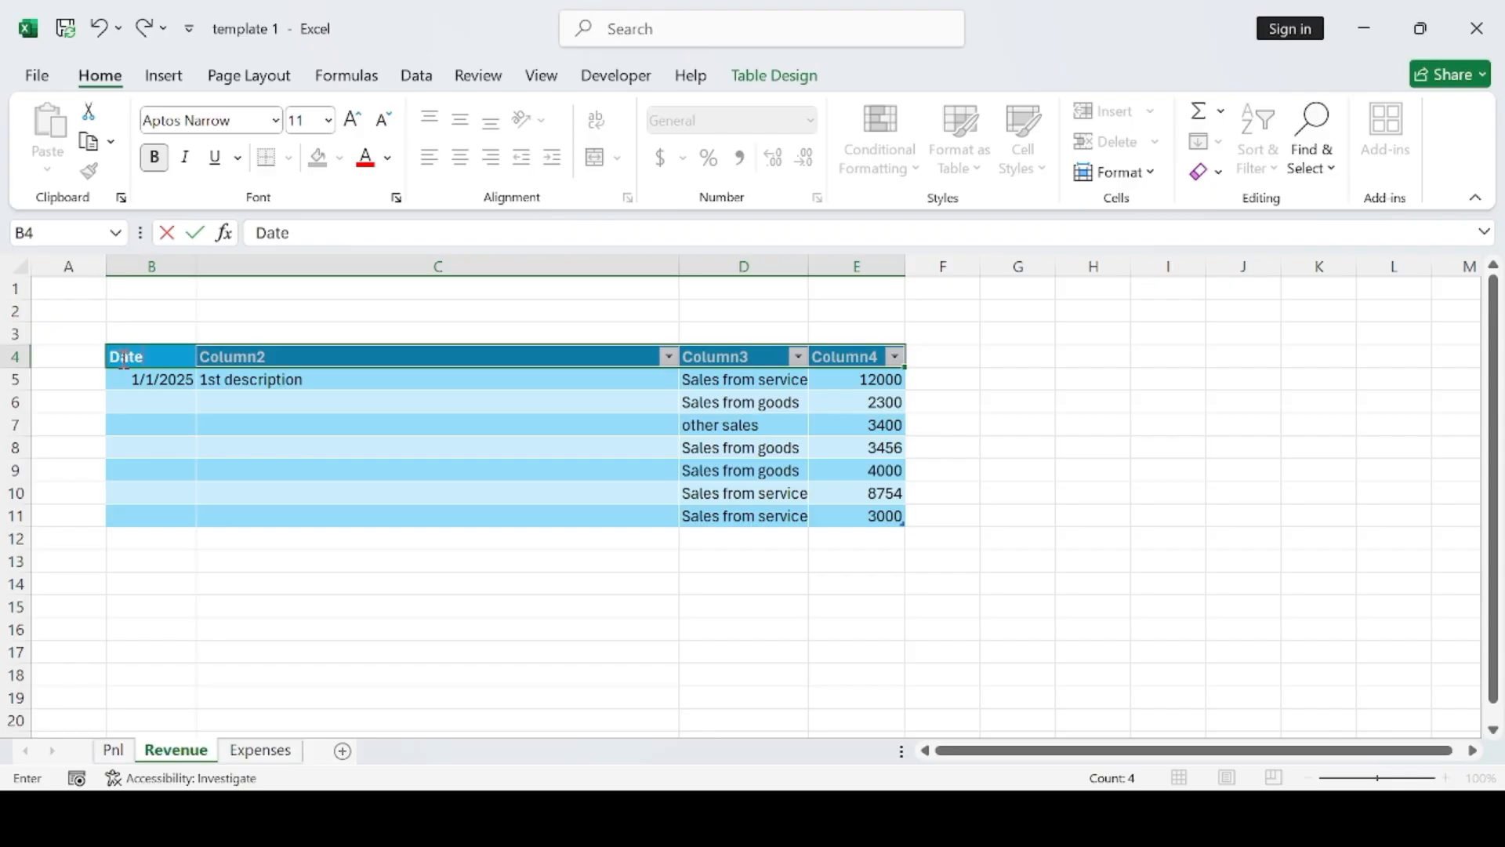
left_click(322, 359)
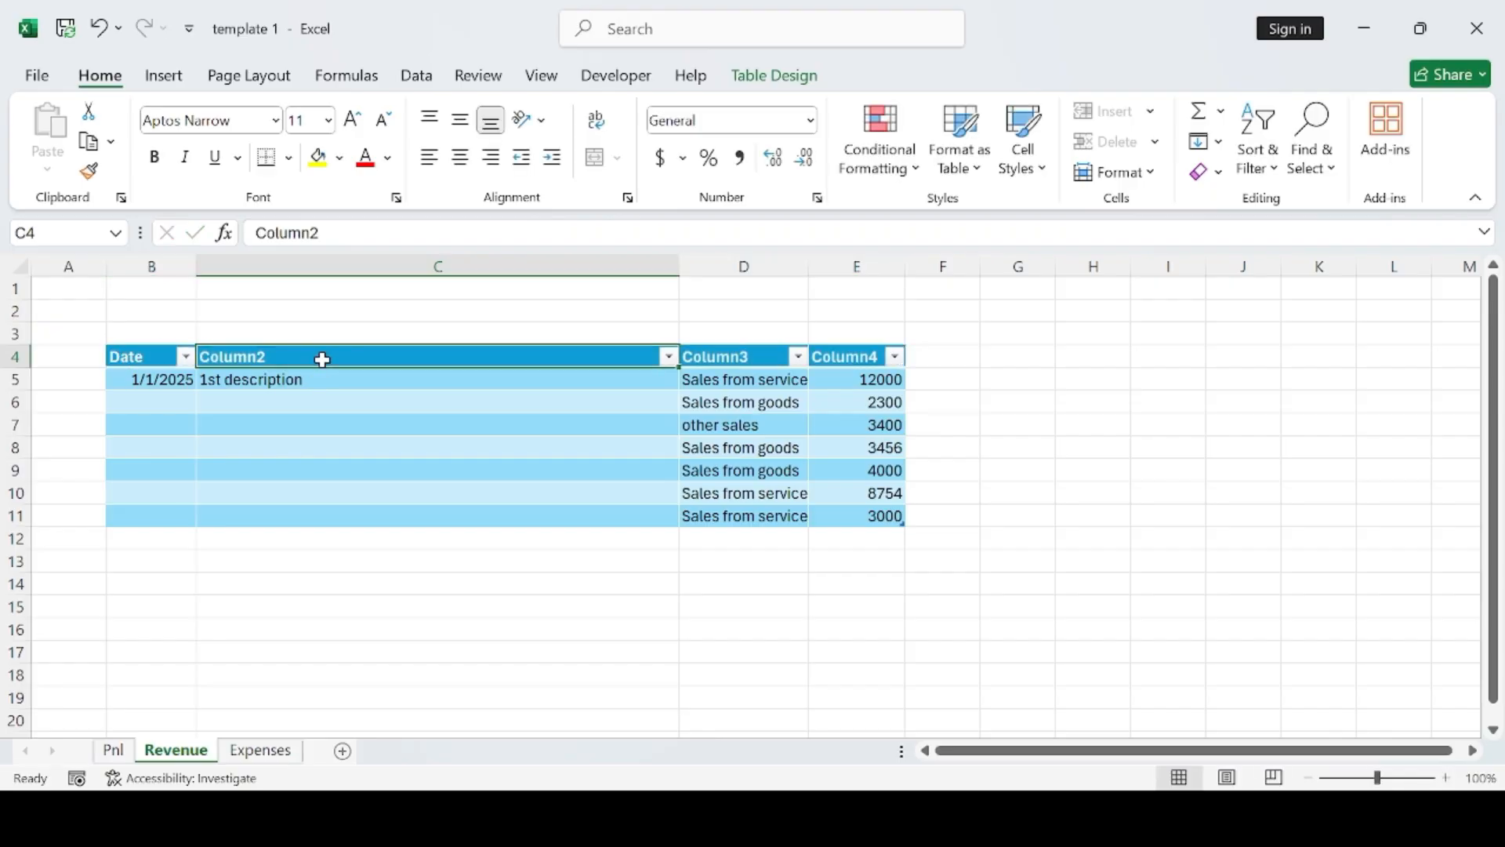
type("D")
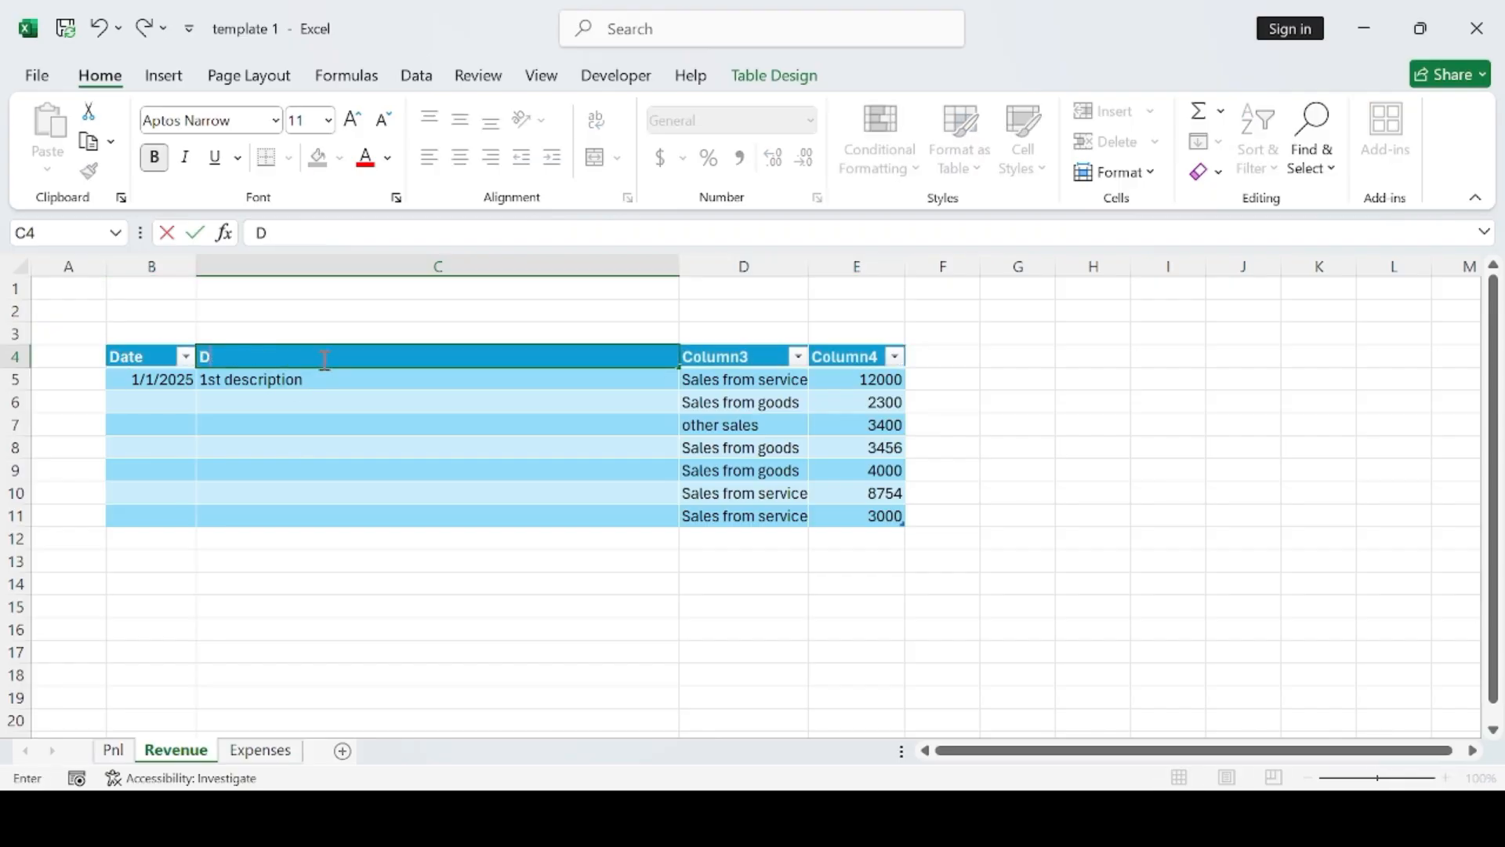
type("escription")
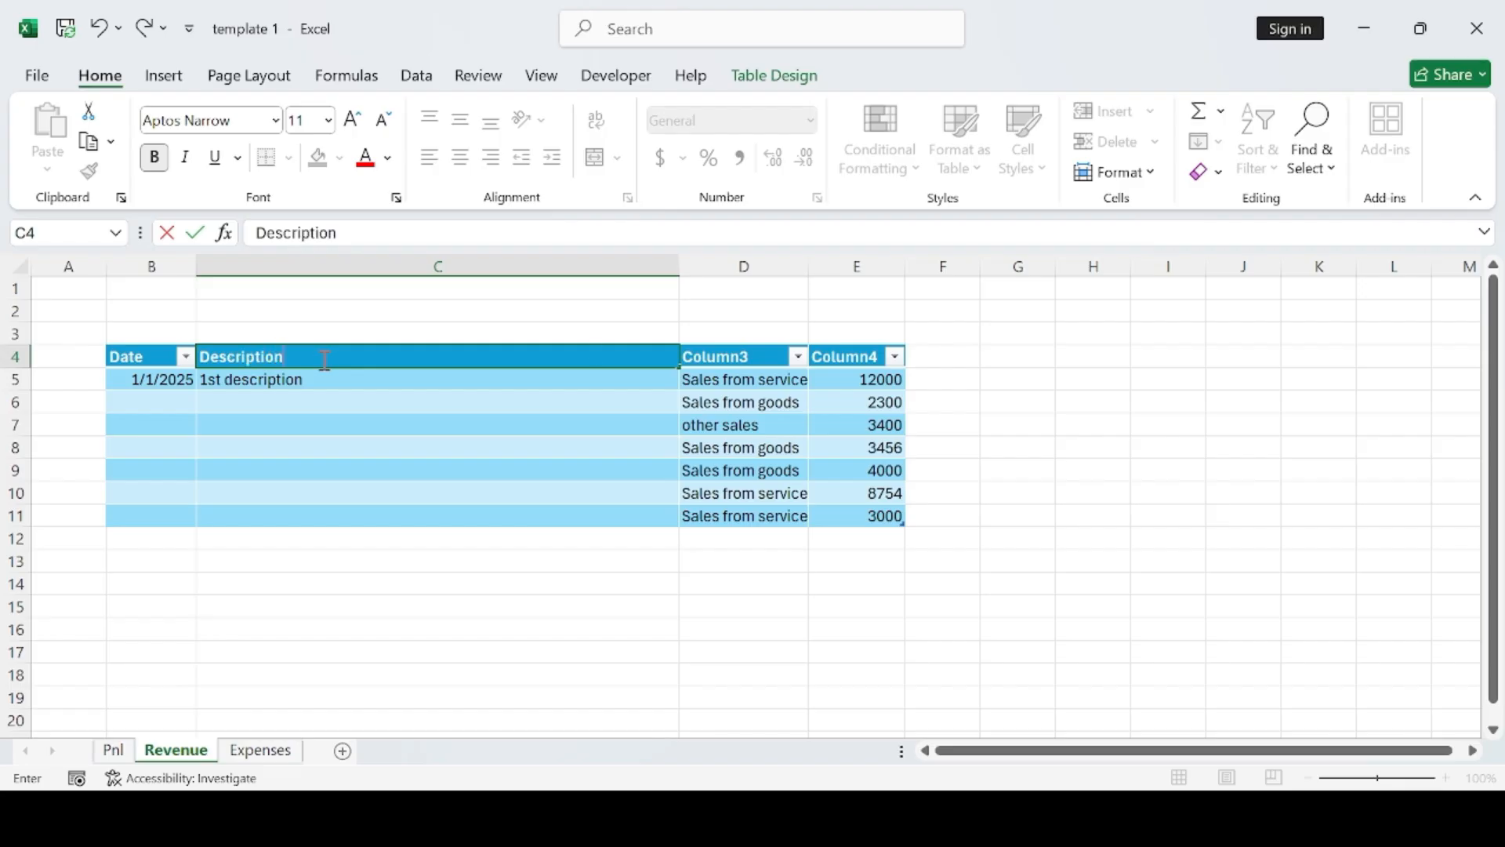
Rename the Revenue table's Column3 and Column4 headers in D4 and E4 as Catagorise and Amount.
left_click(713, 357)
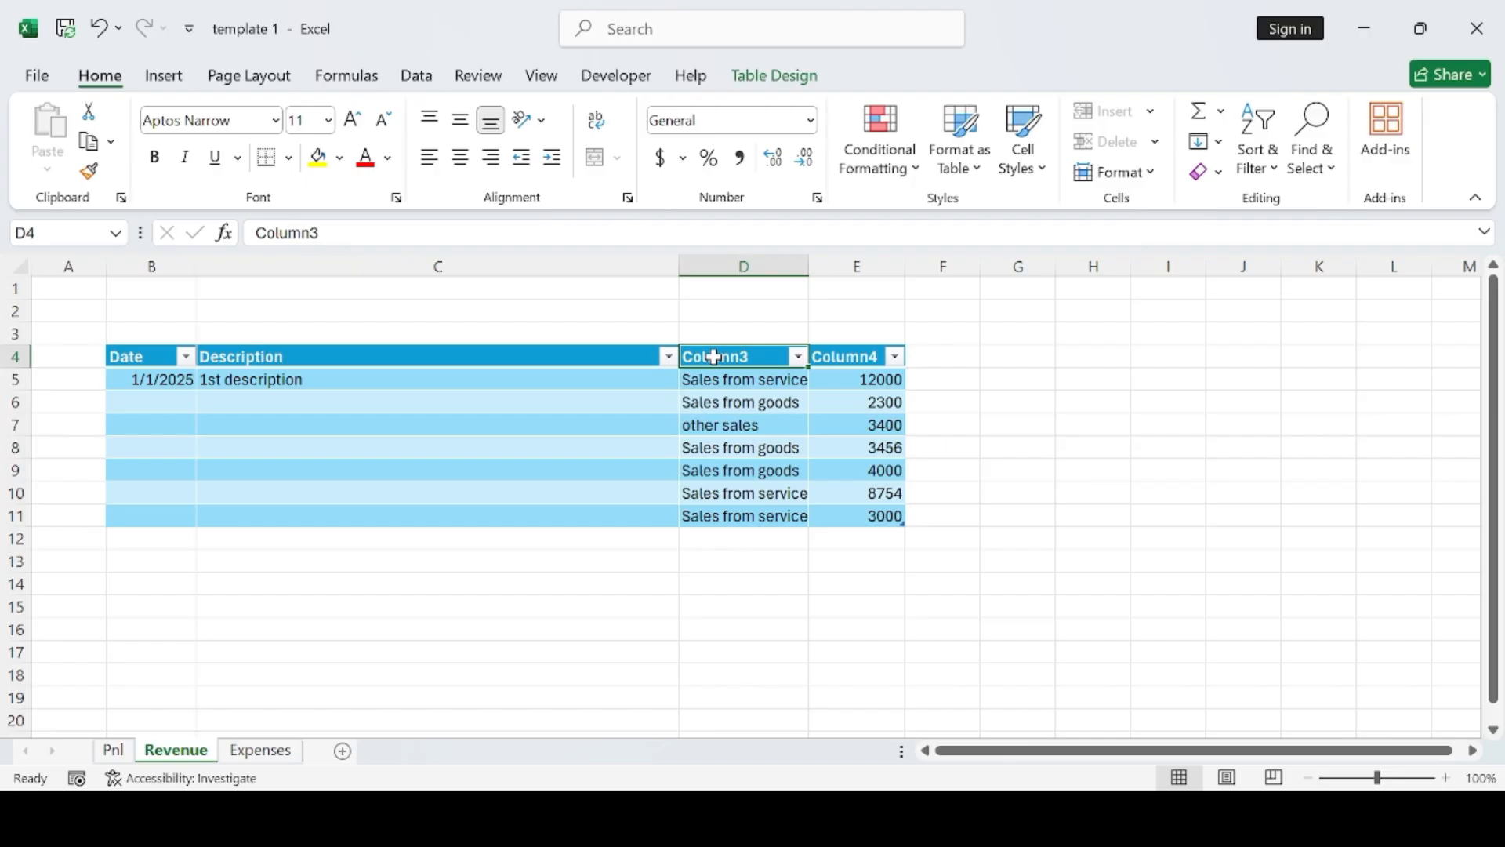
type("C")
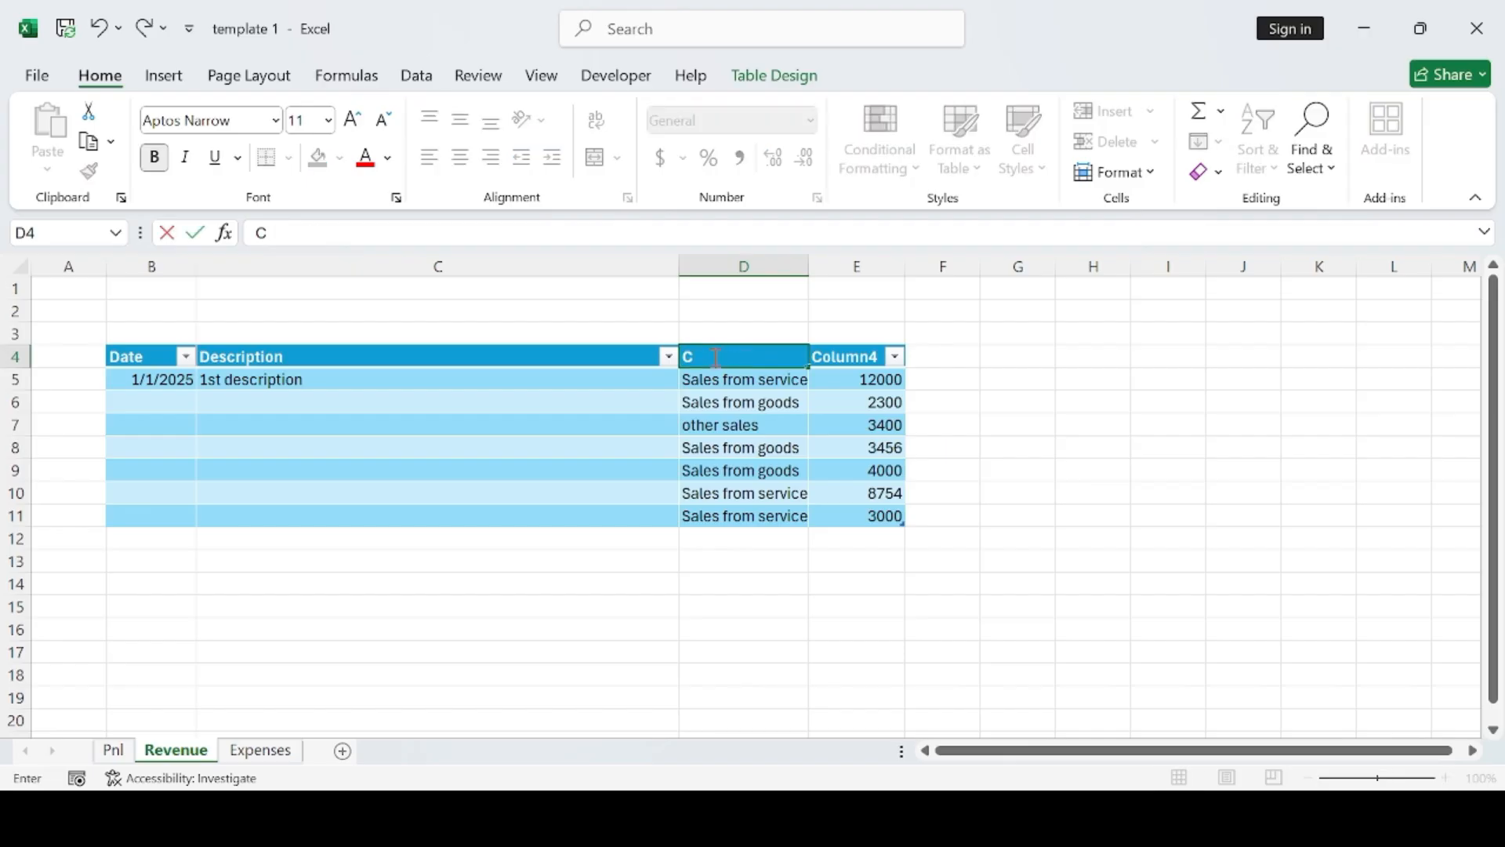
type("atagorised")
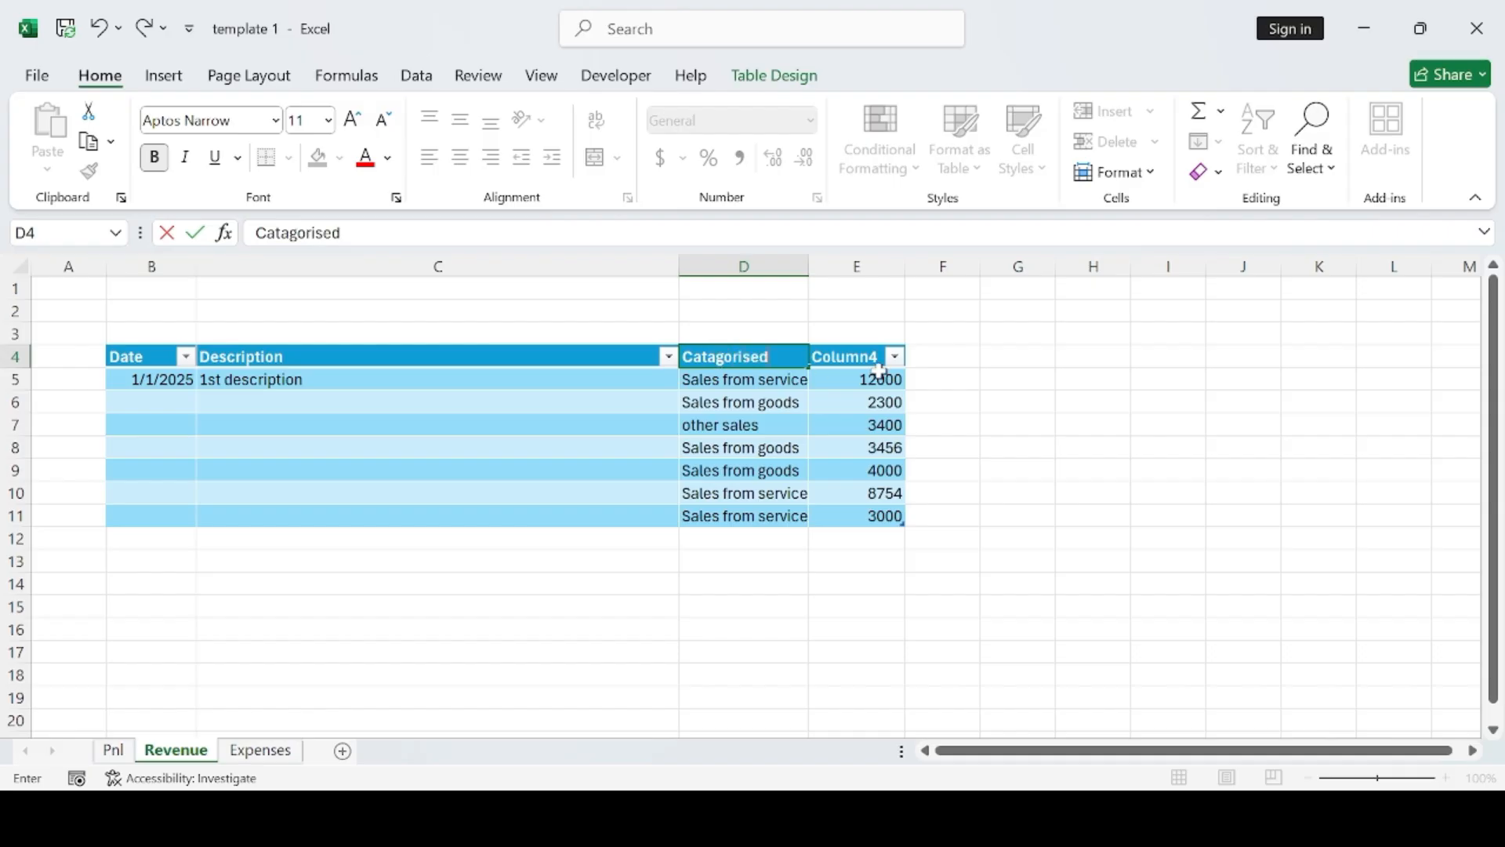
key("BackSpace")
left_click(852, 360)
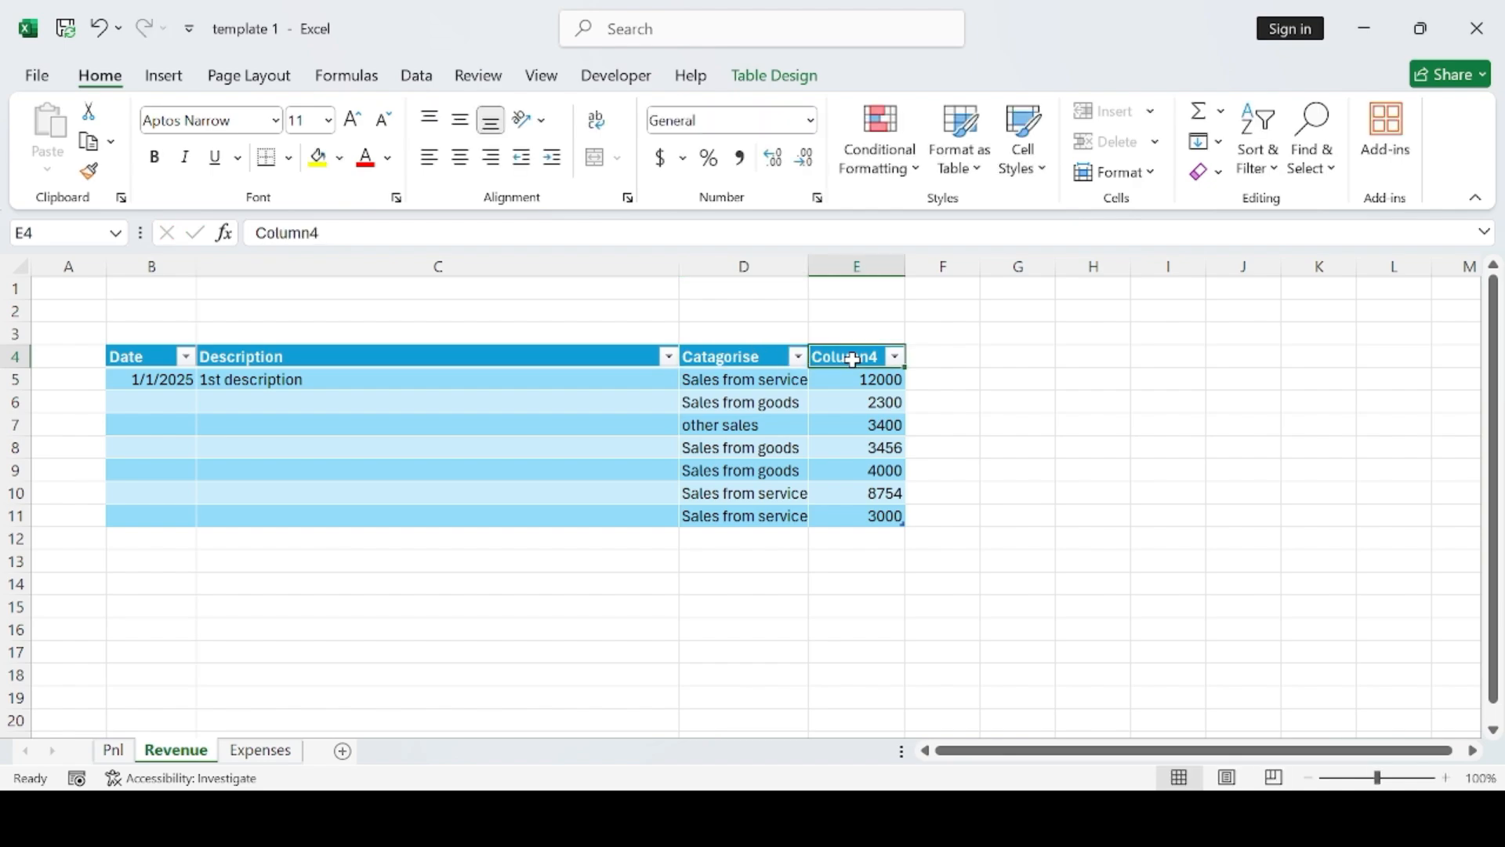
type("A")
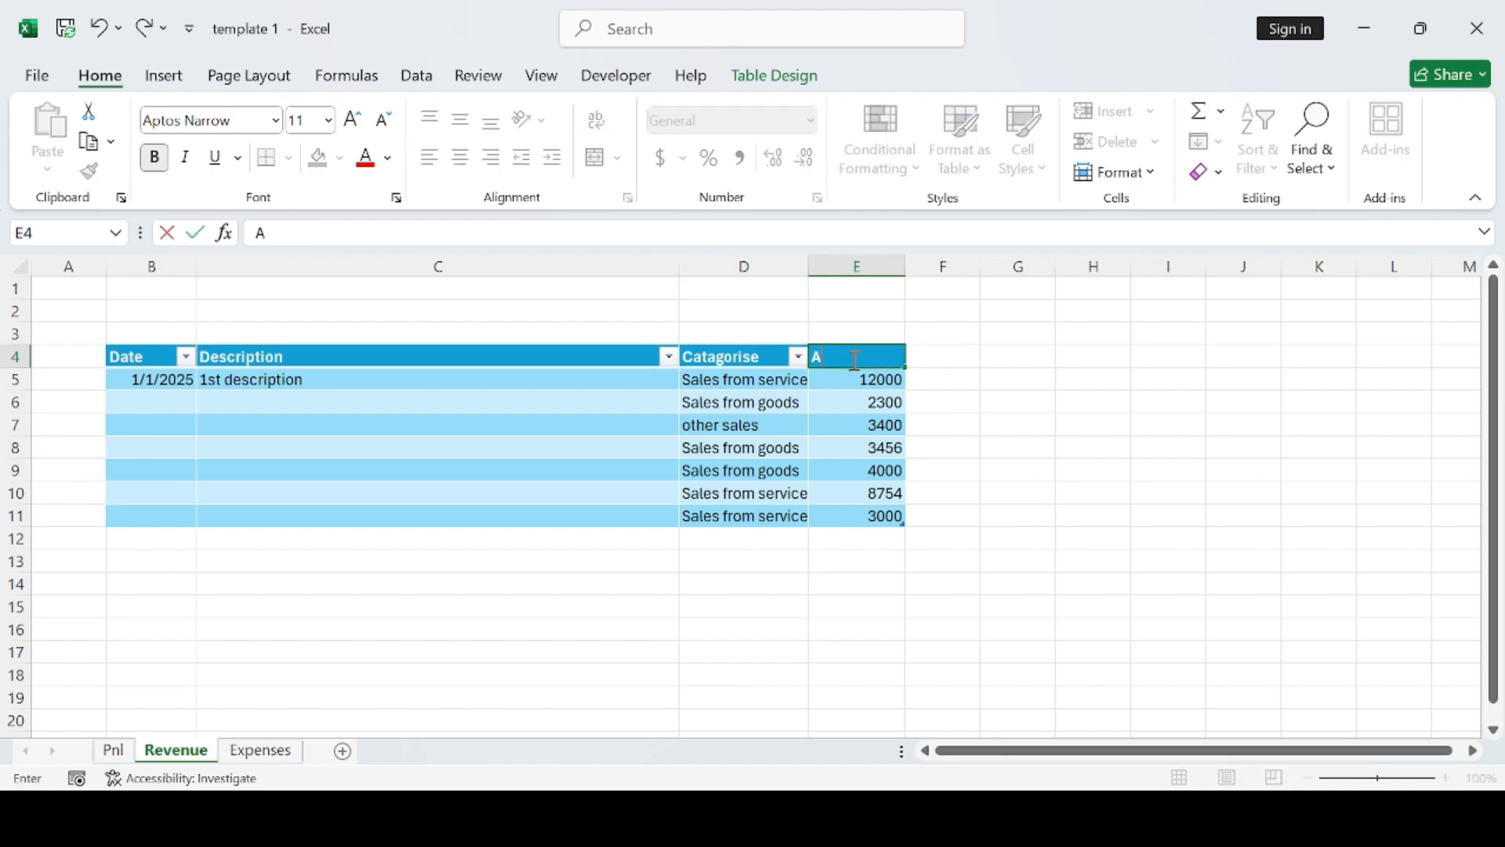
type("mount")
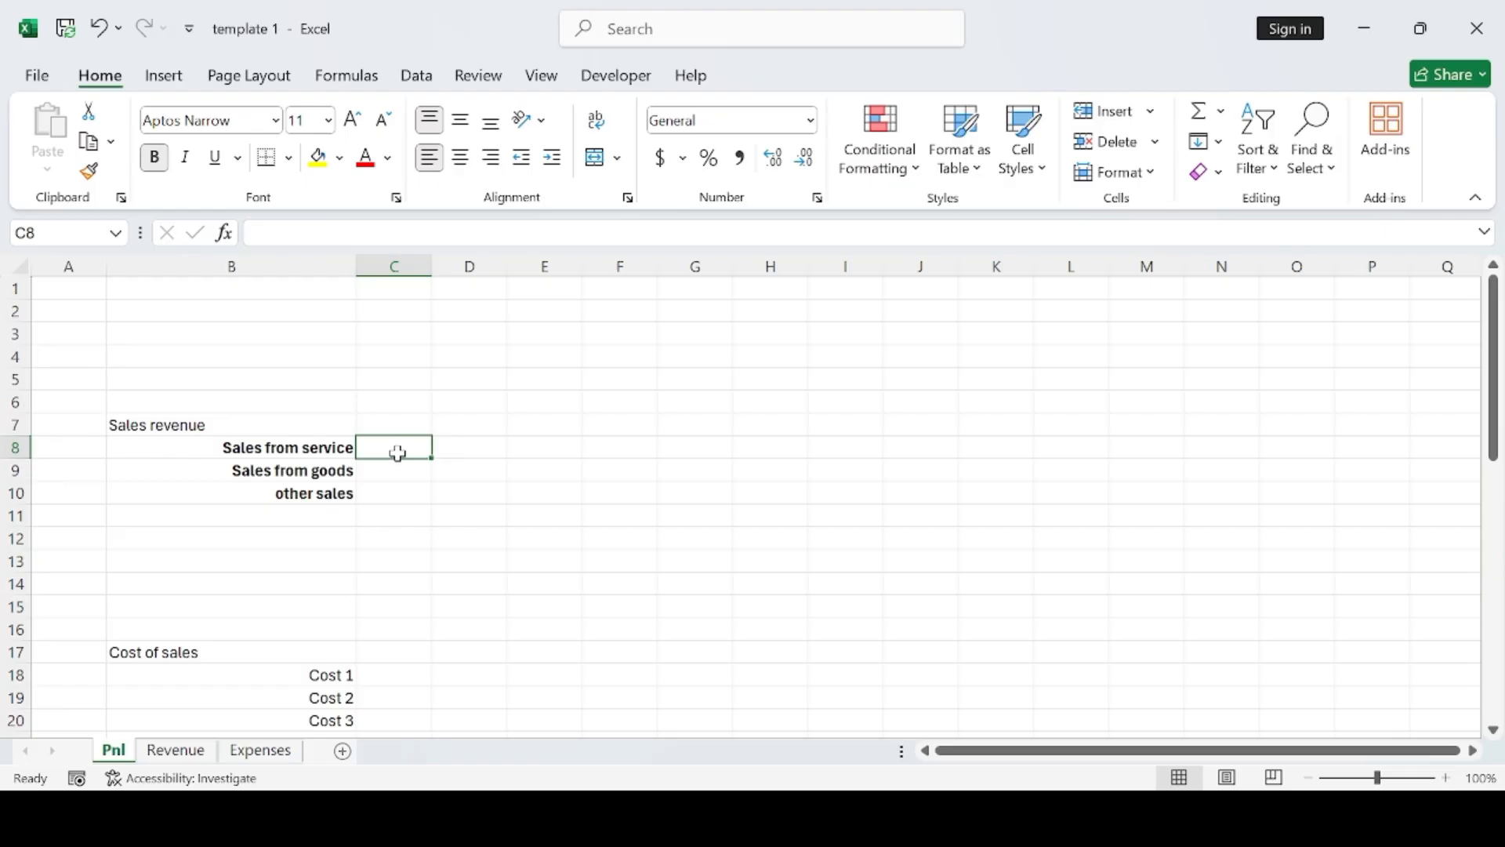
Start a SUMIF formula in Pnl cell C8 for Sales from service, with the Revenue column Table1[Catagorise] as the criteria range.
type("=")
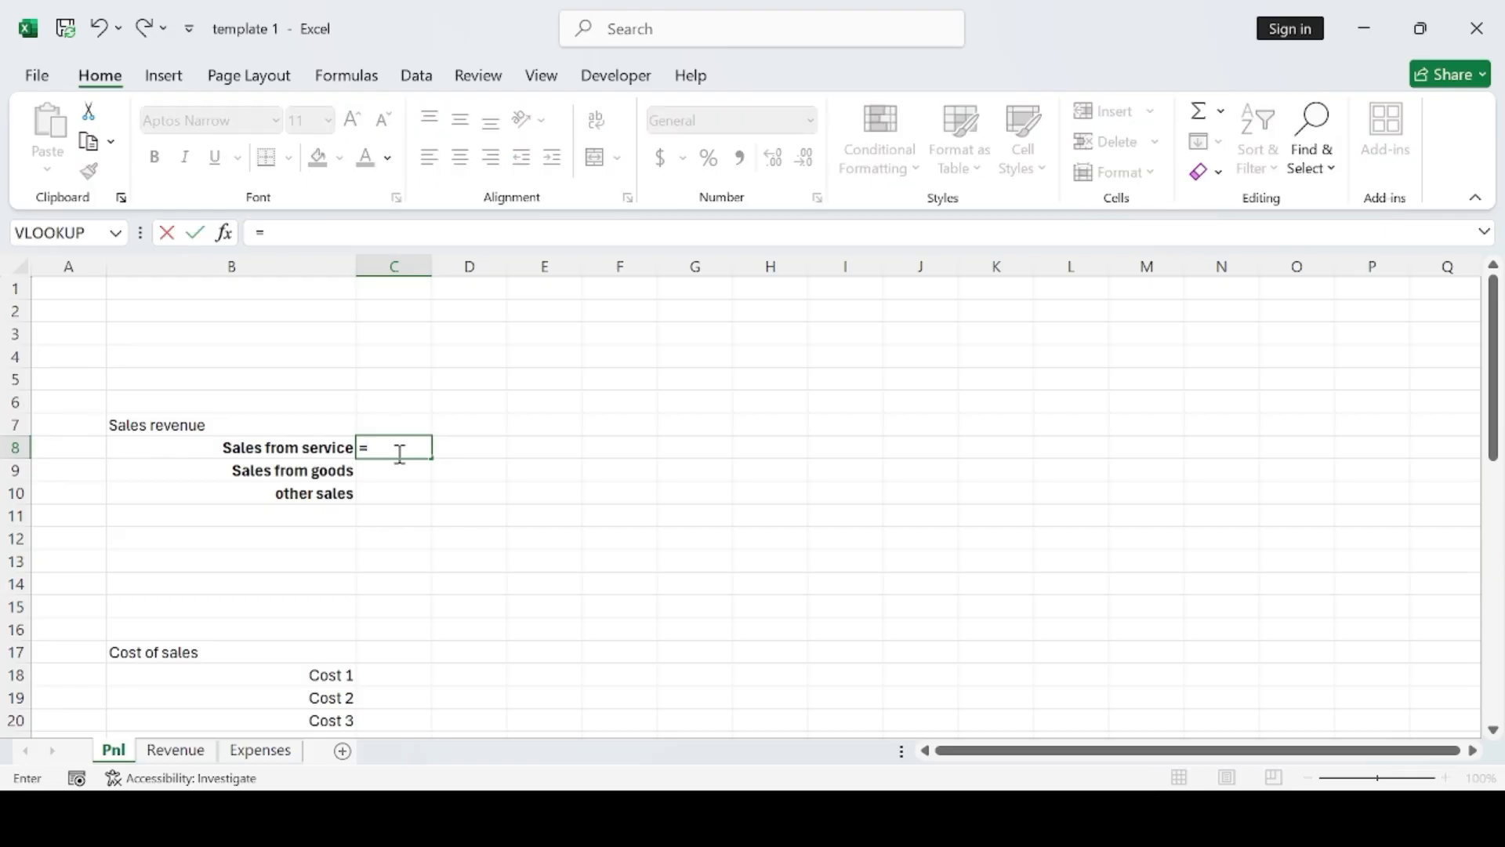
type("SUM")
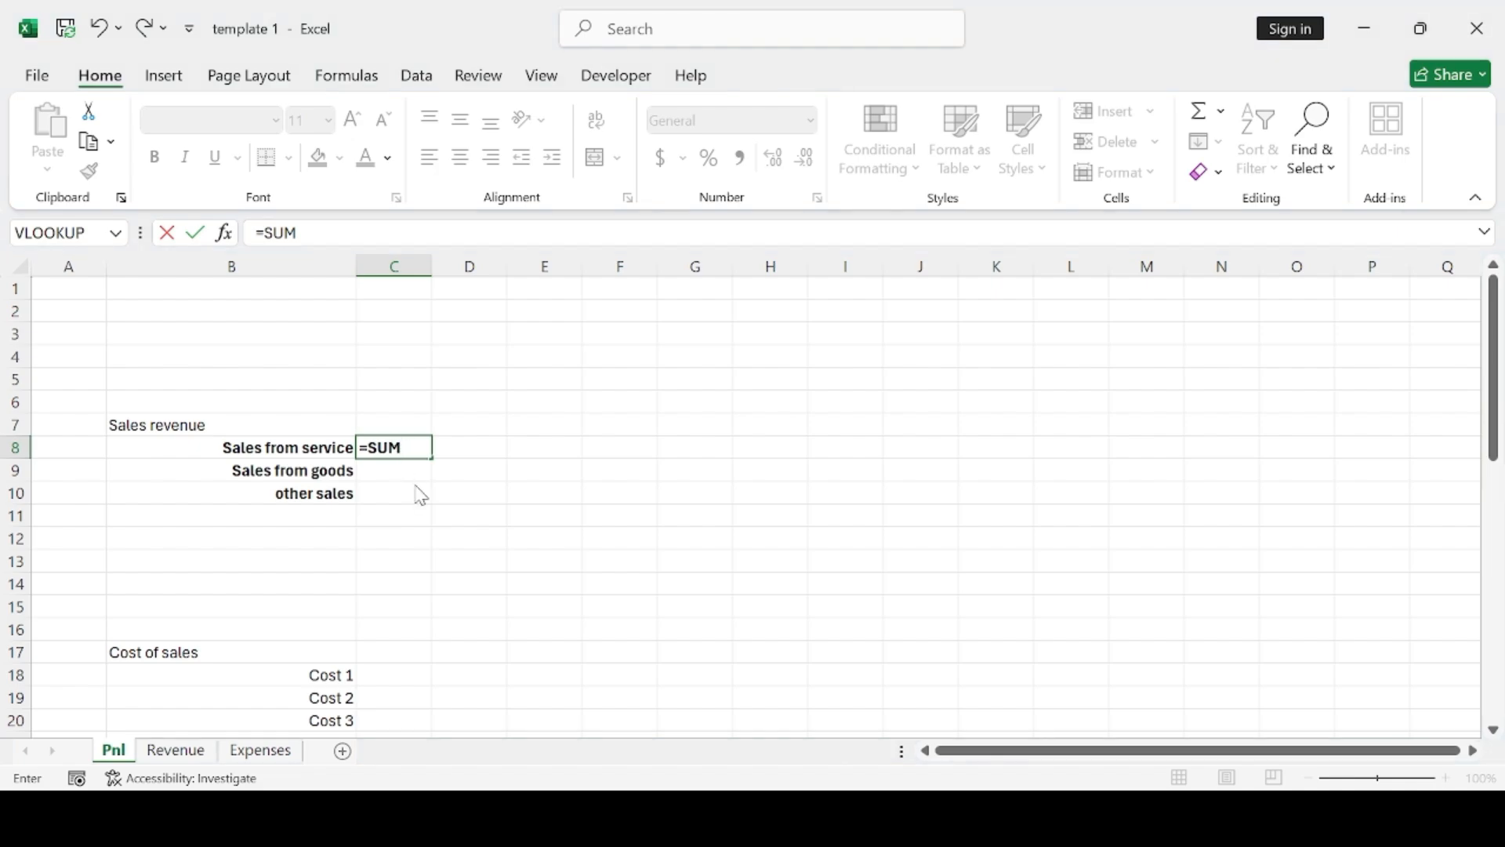
type("IF(")
left_click(407, 490)
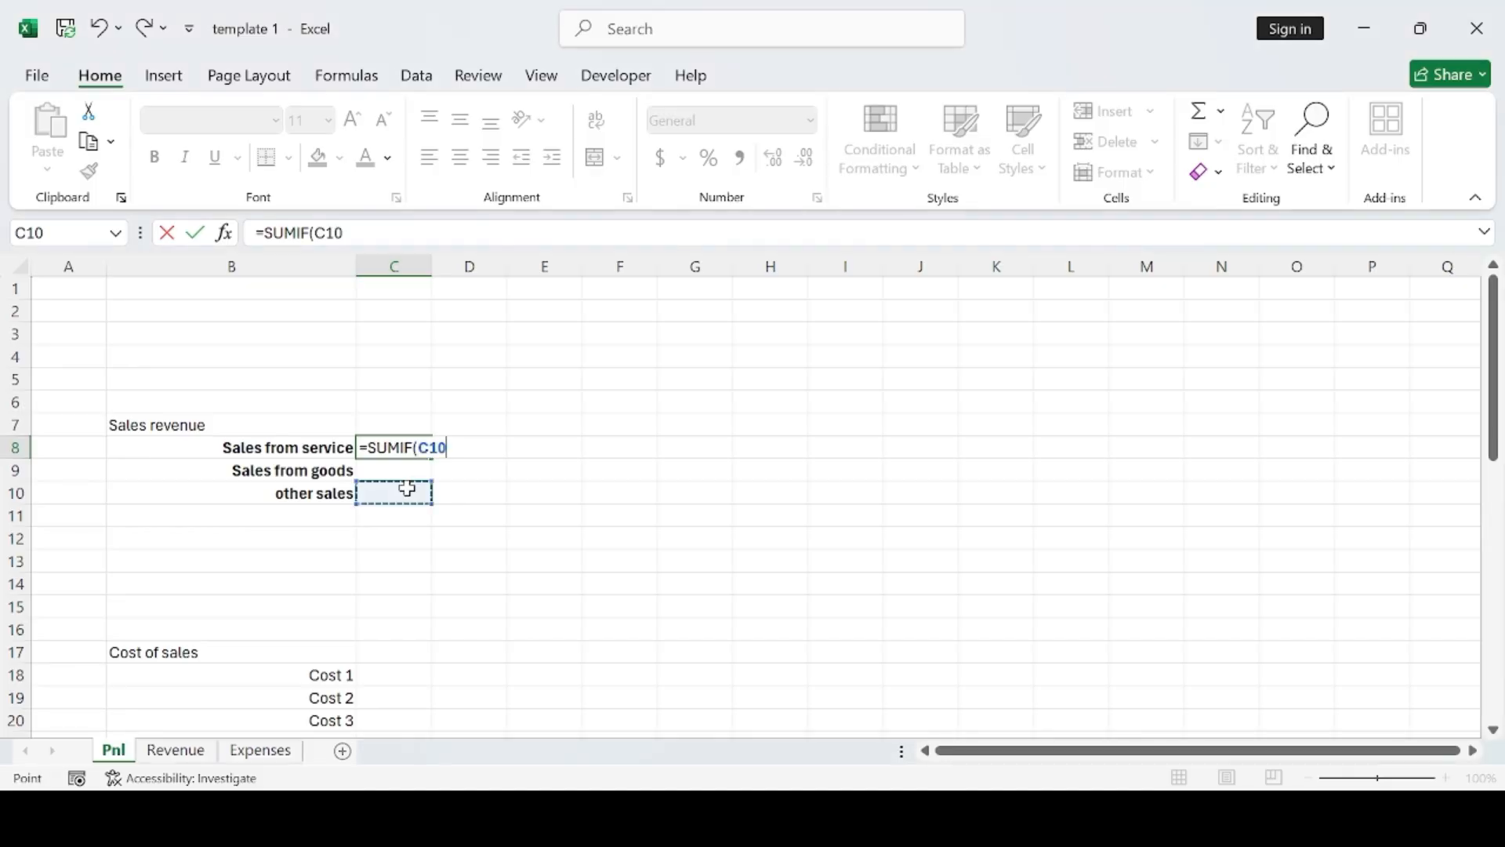
key("BackSpace")
key("BackSpace")
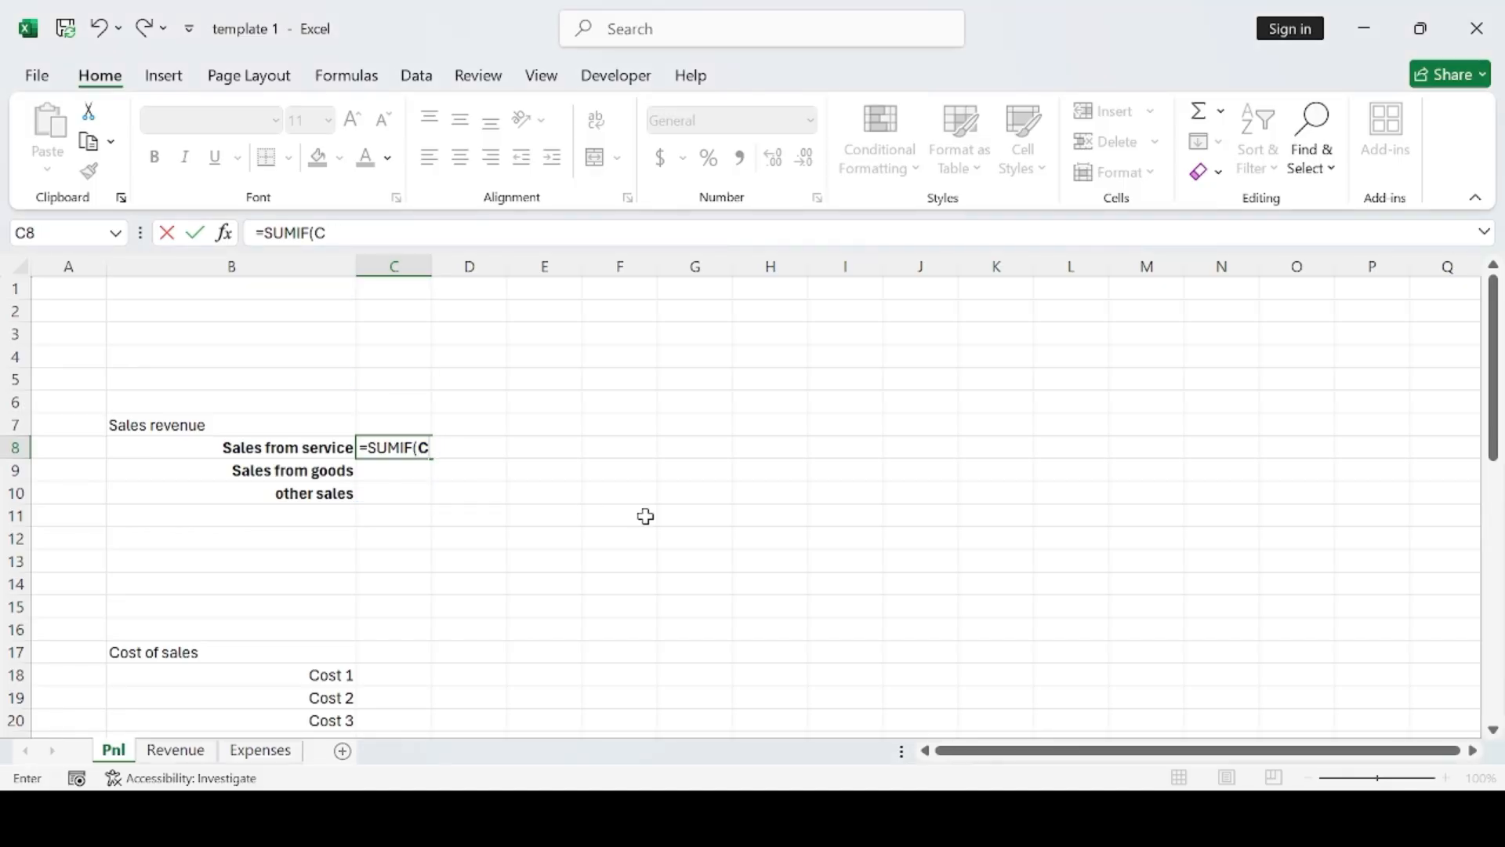
key("BackSpace")
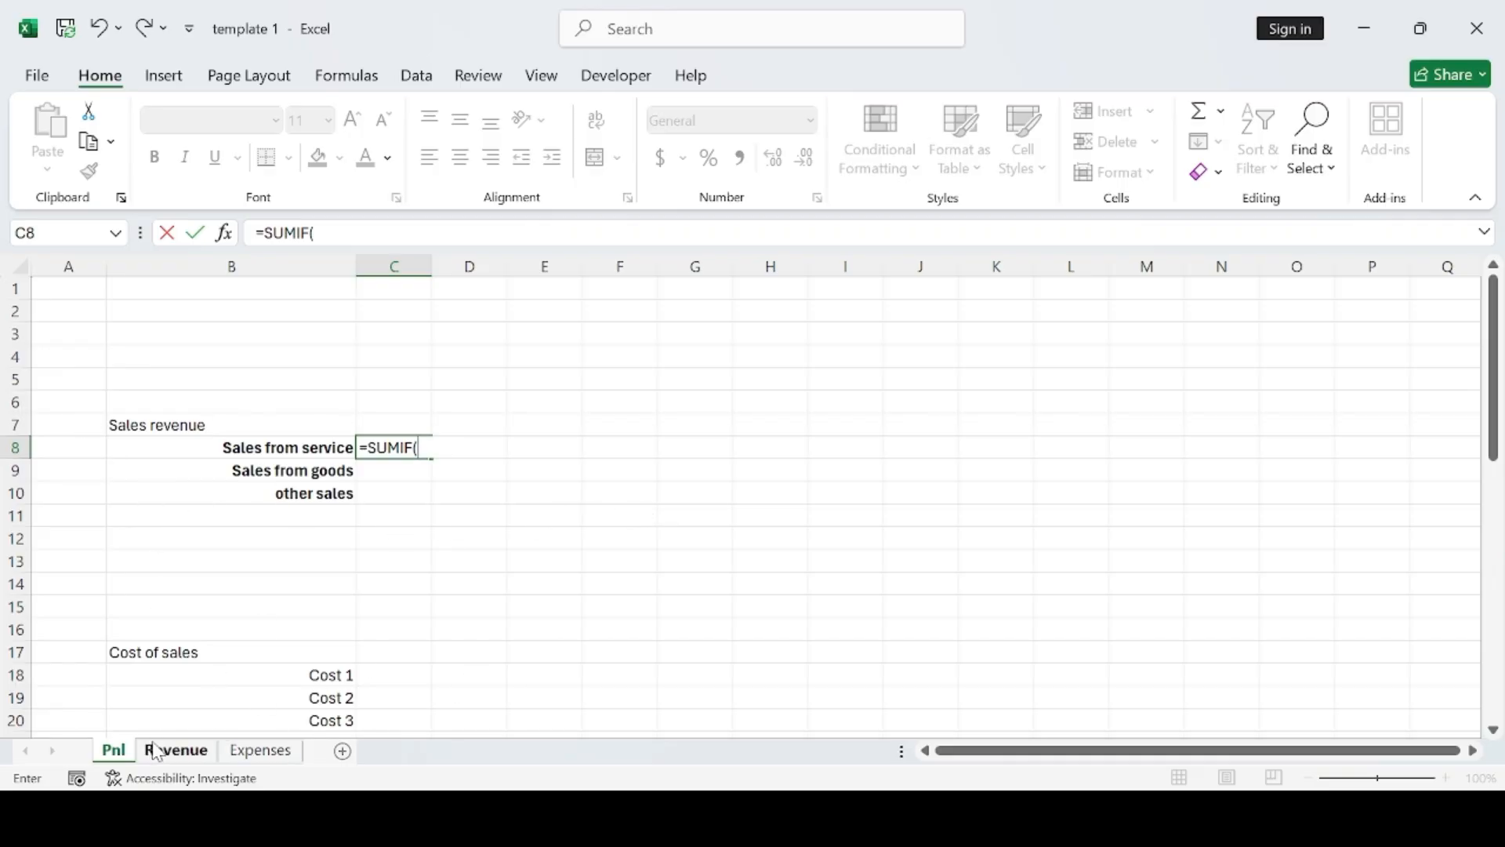
left_click(176, 750)
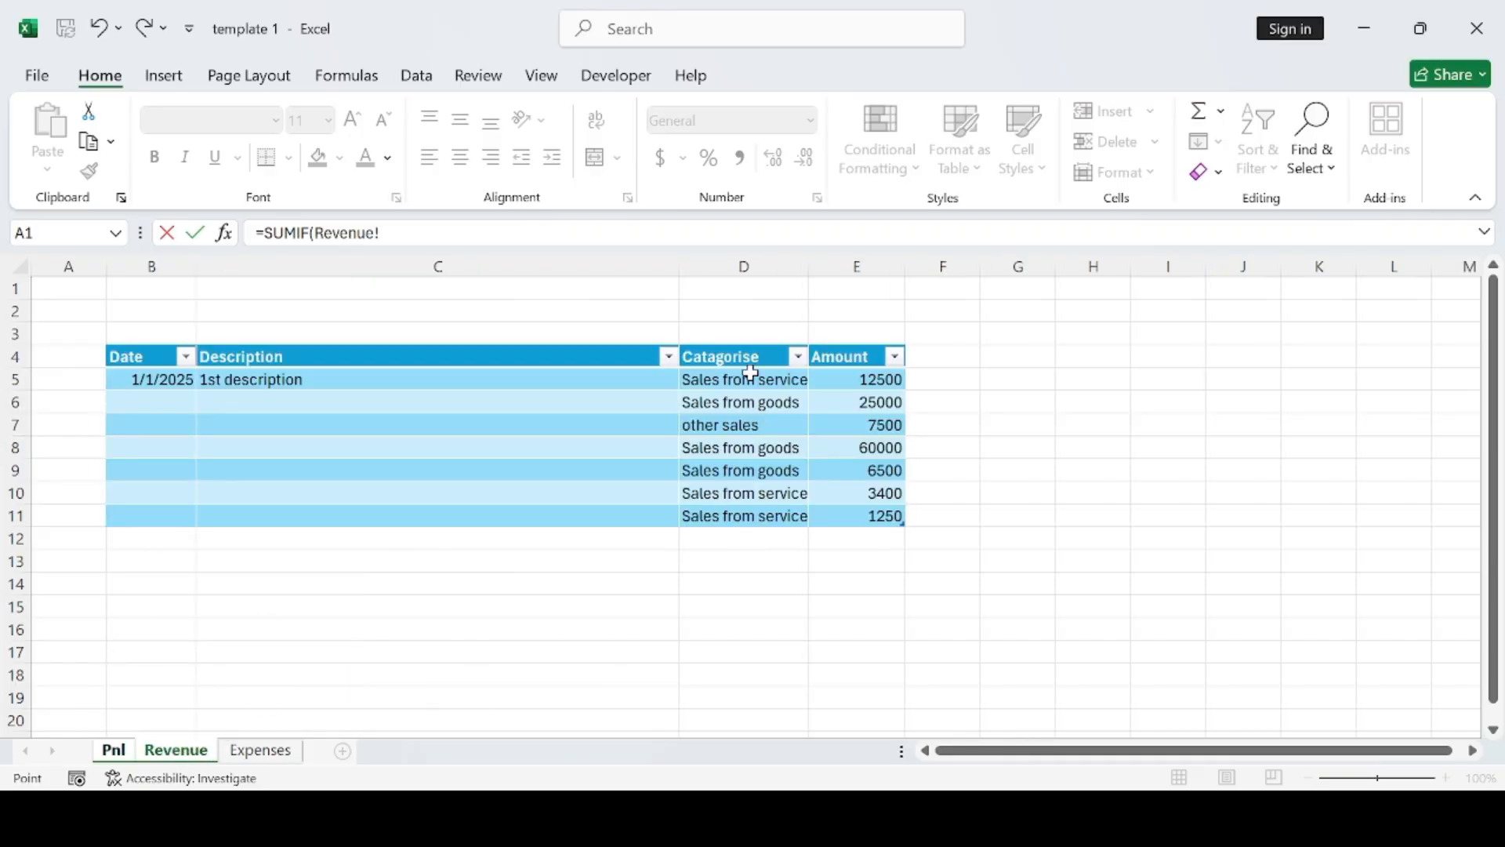
left_click_drag(751, 373, 749, 522)
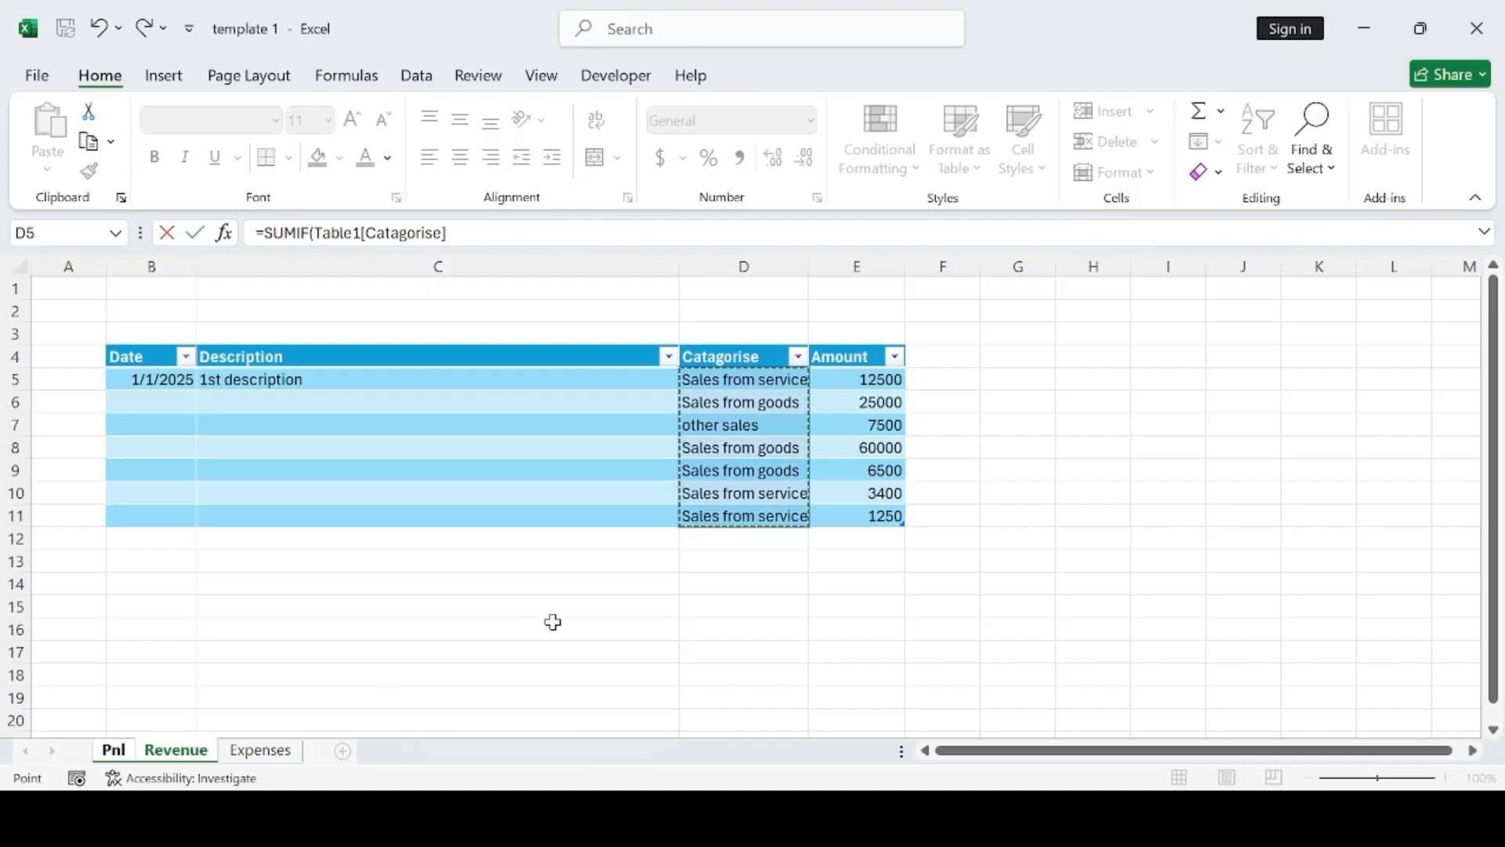
type(",")
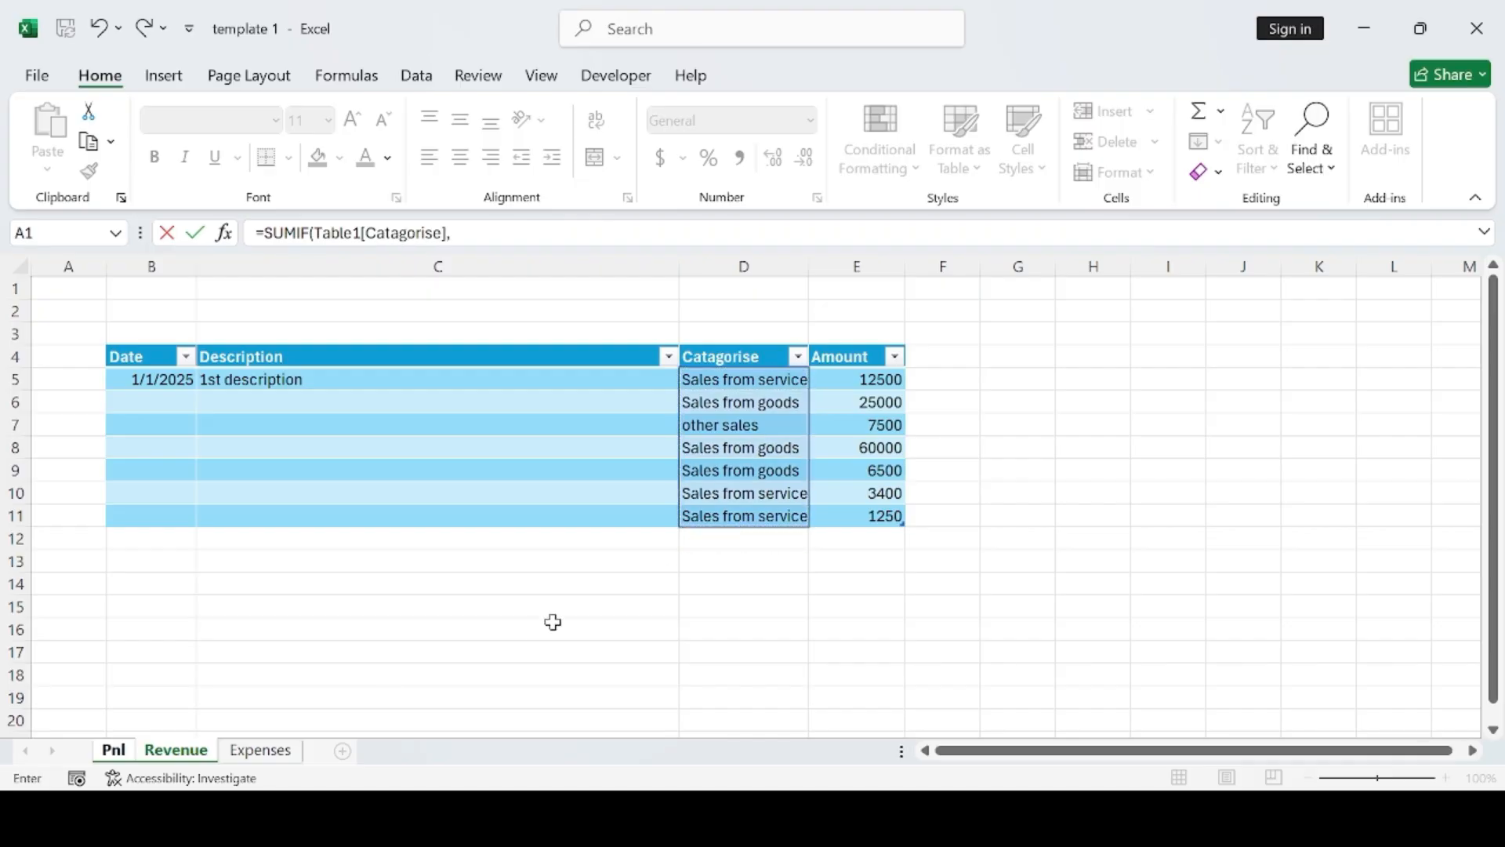
Complete the SUMIF formula with Pnl!B8 as the criteria and Table1[Amount] from the Revenue sheet as the sum range.
left_click(111, 752)
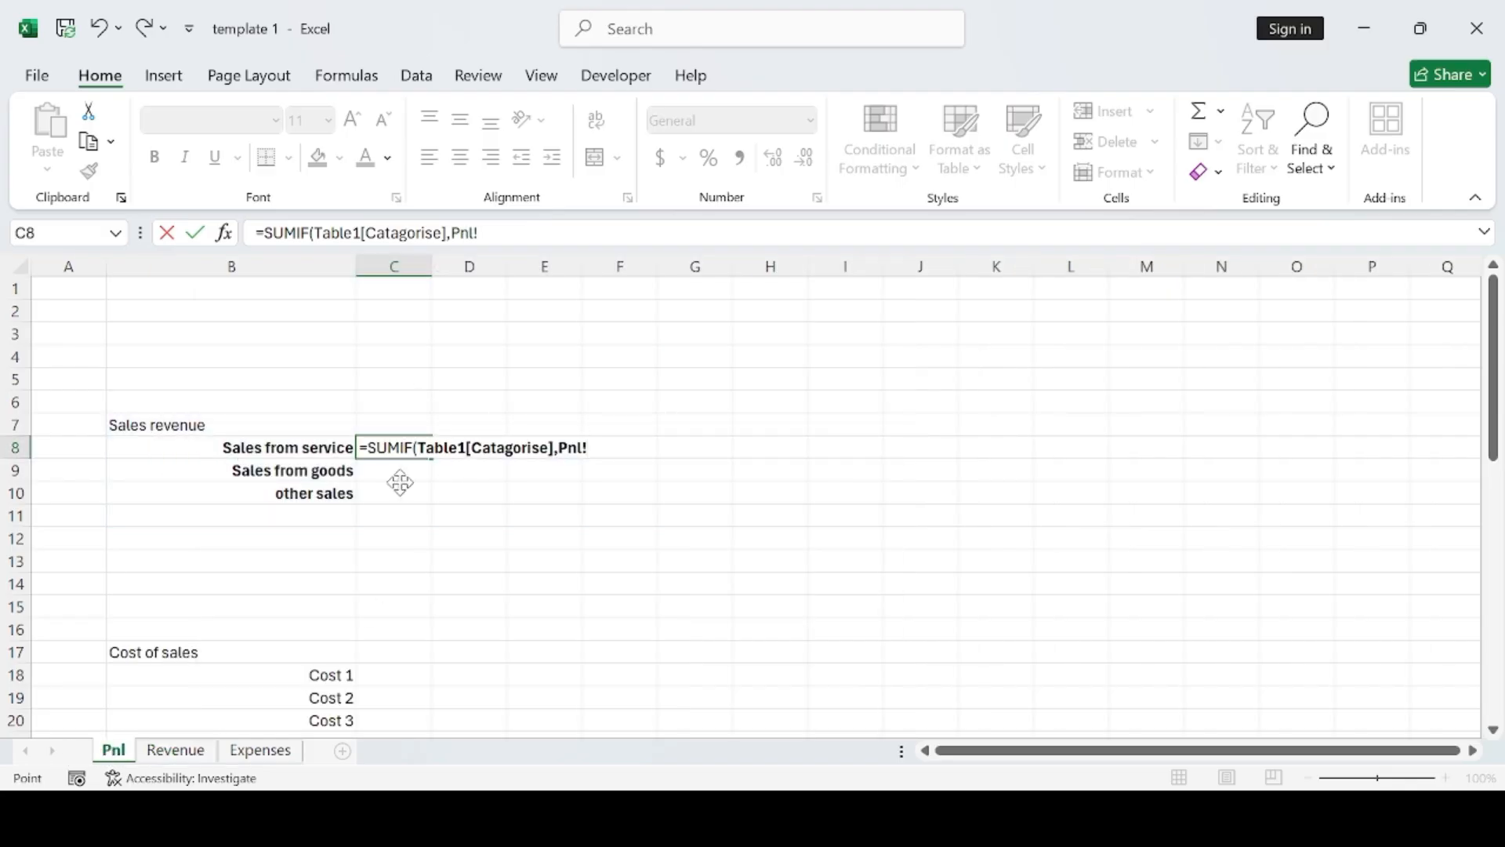
left_click(208, 446)
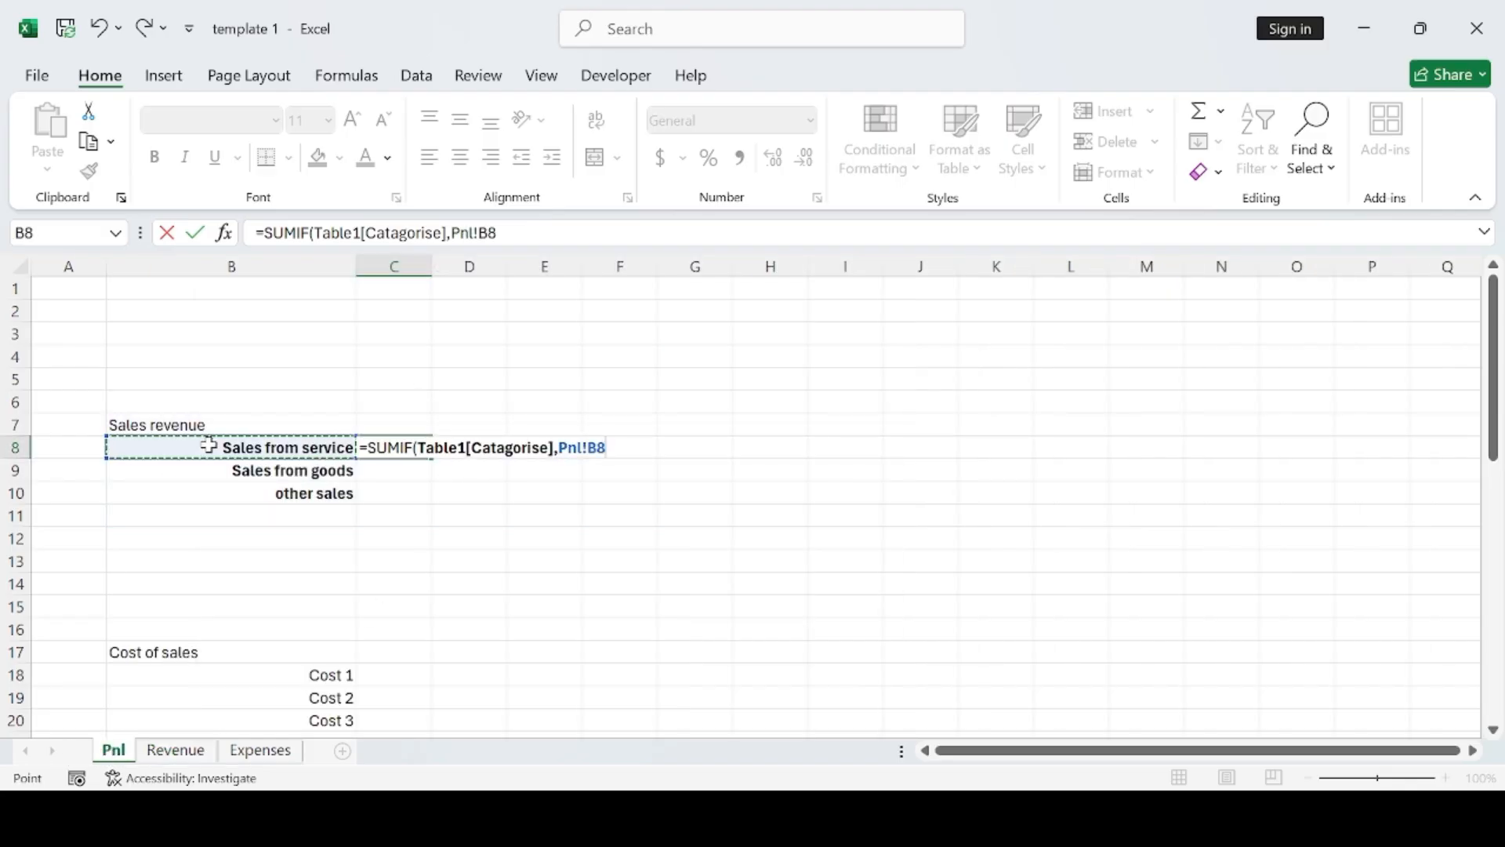
type(",")
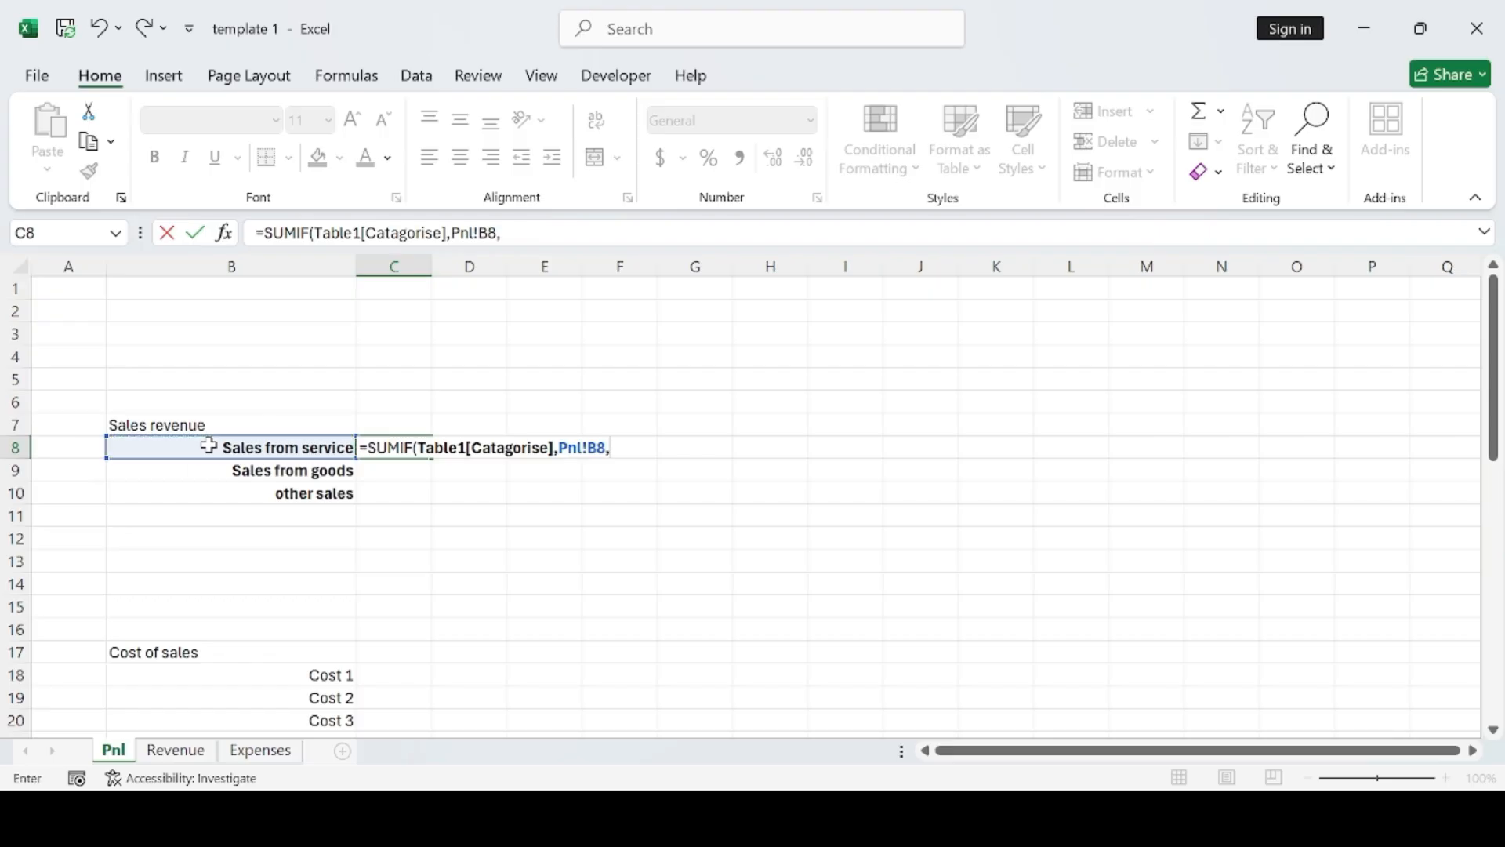
left_click(174, 751)
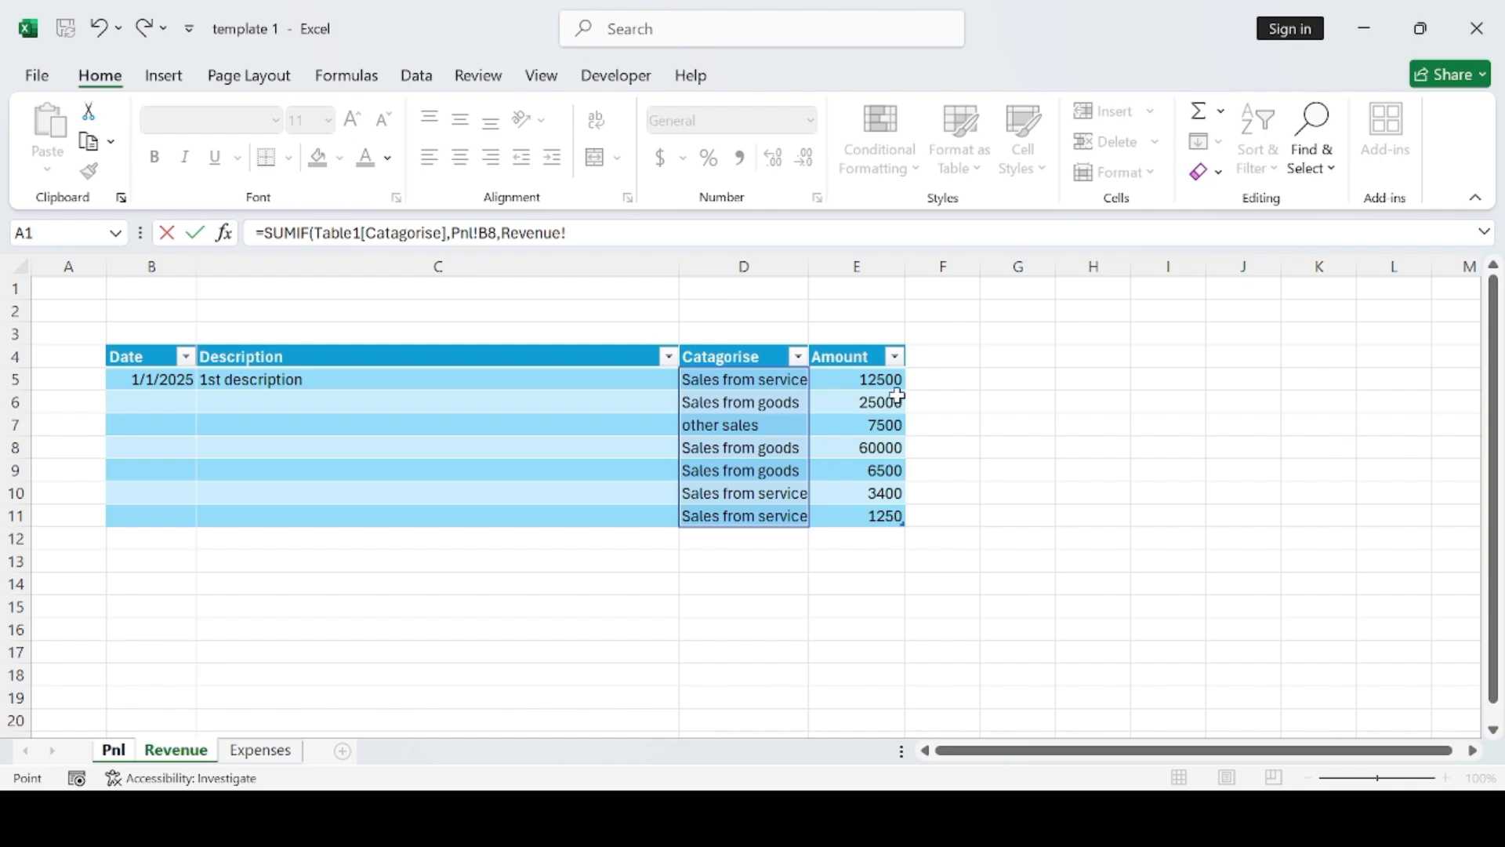
left_click_drag(888, 381, 891, 517)
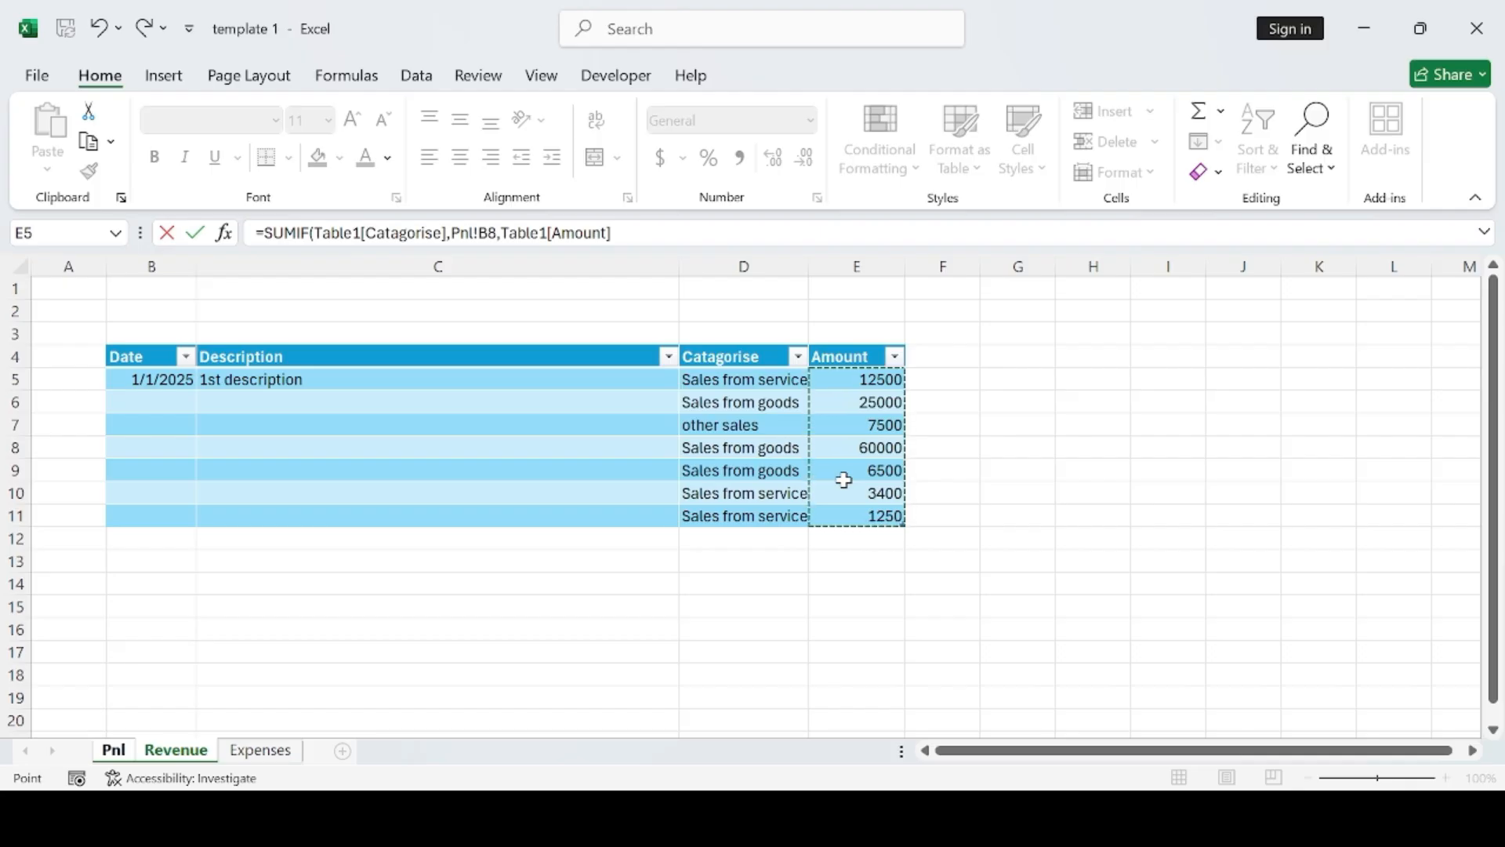
type(")")
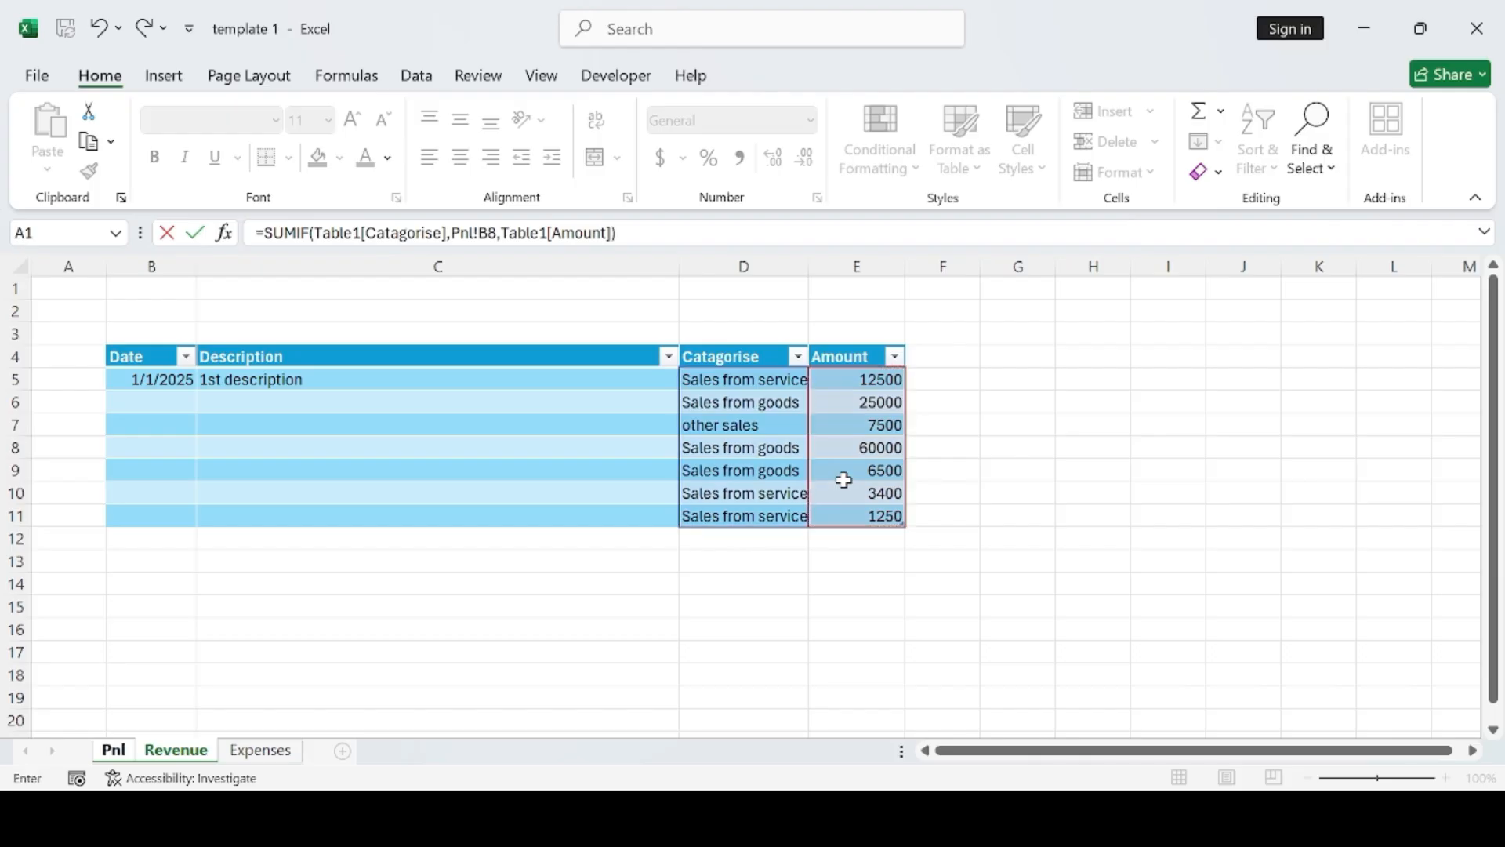
key("Return")
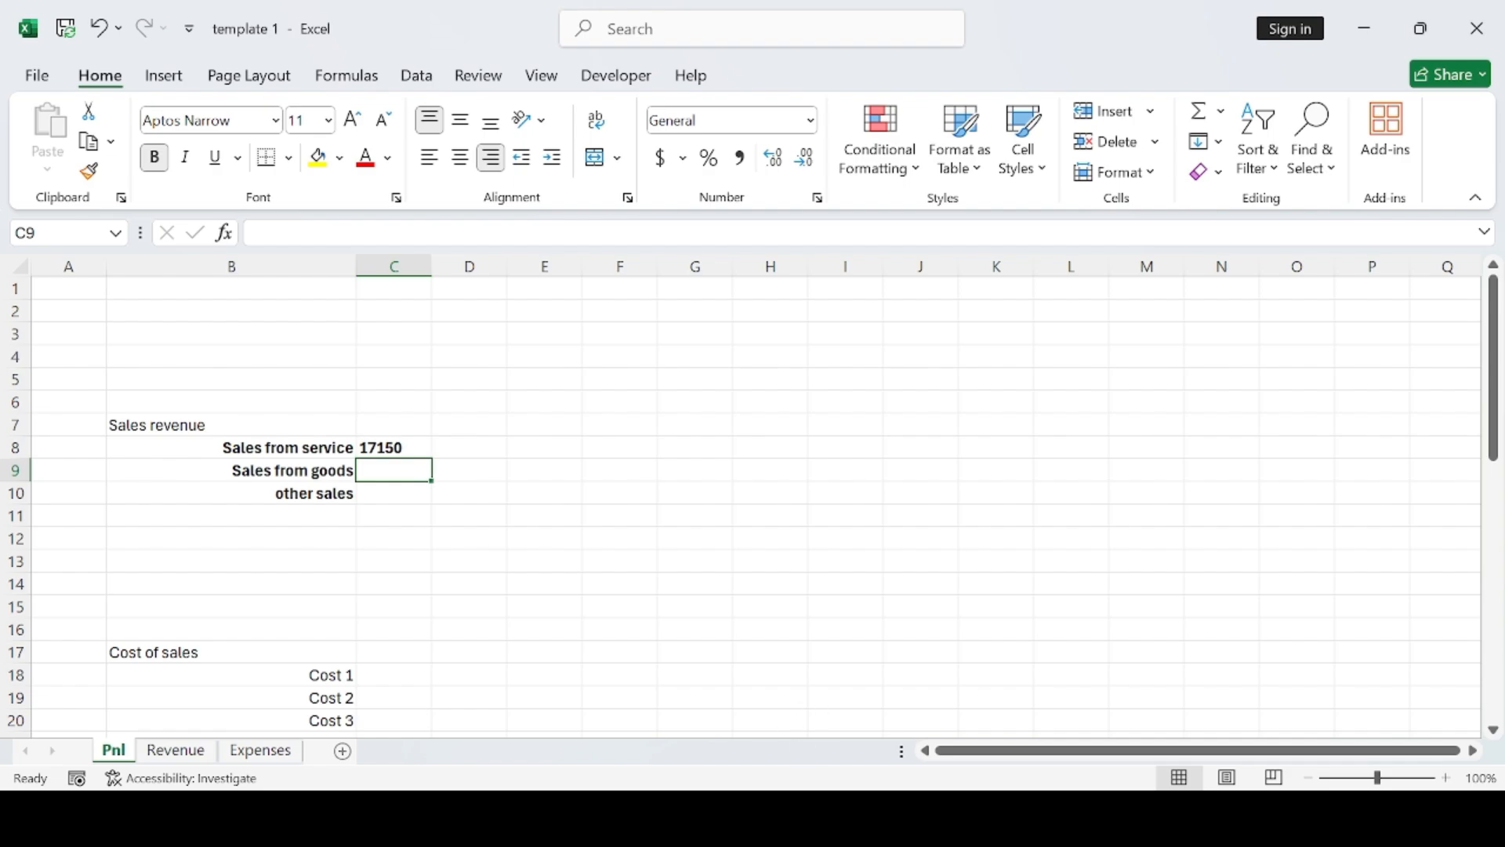
key("alt+Tab")
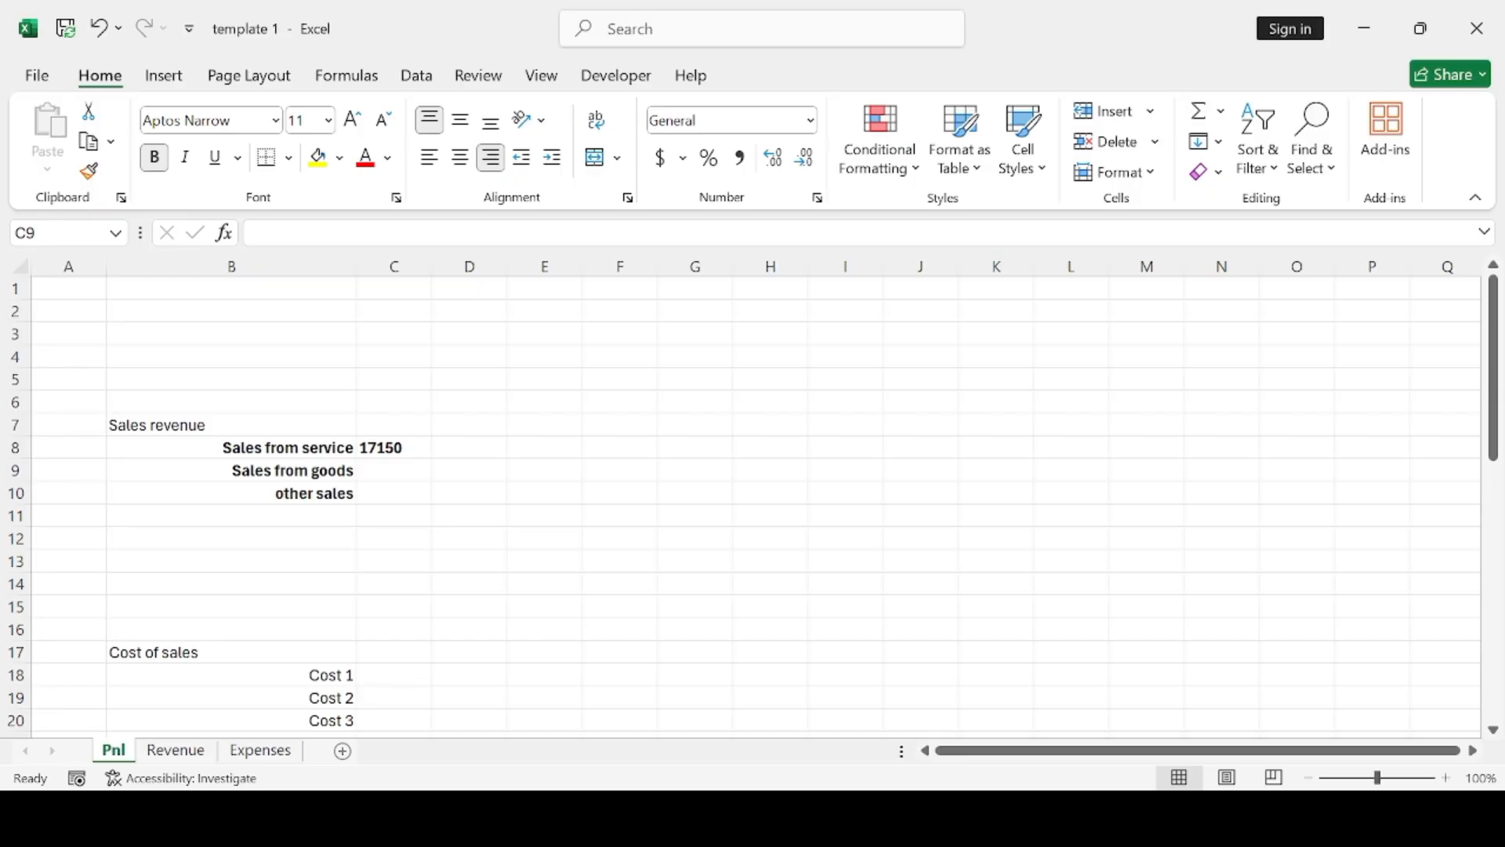
key("alt+Tab")
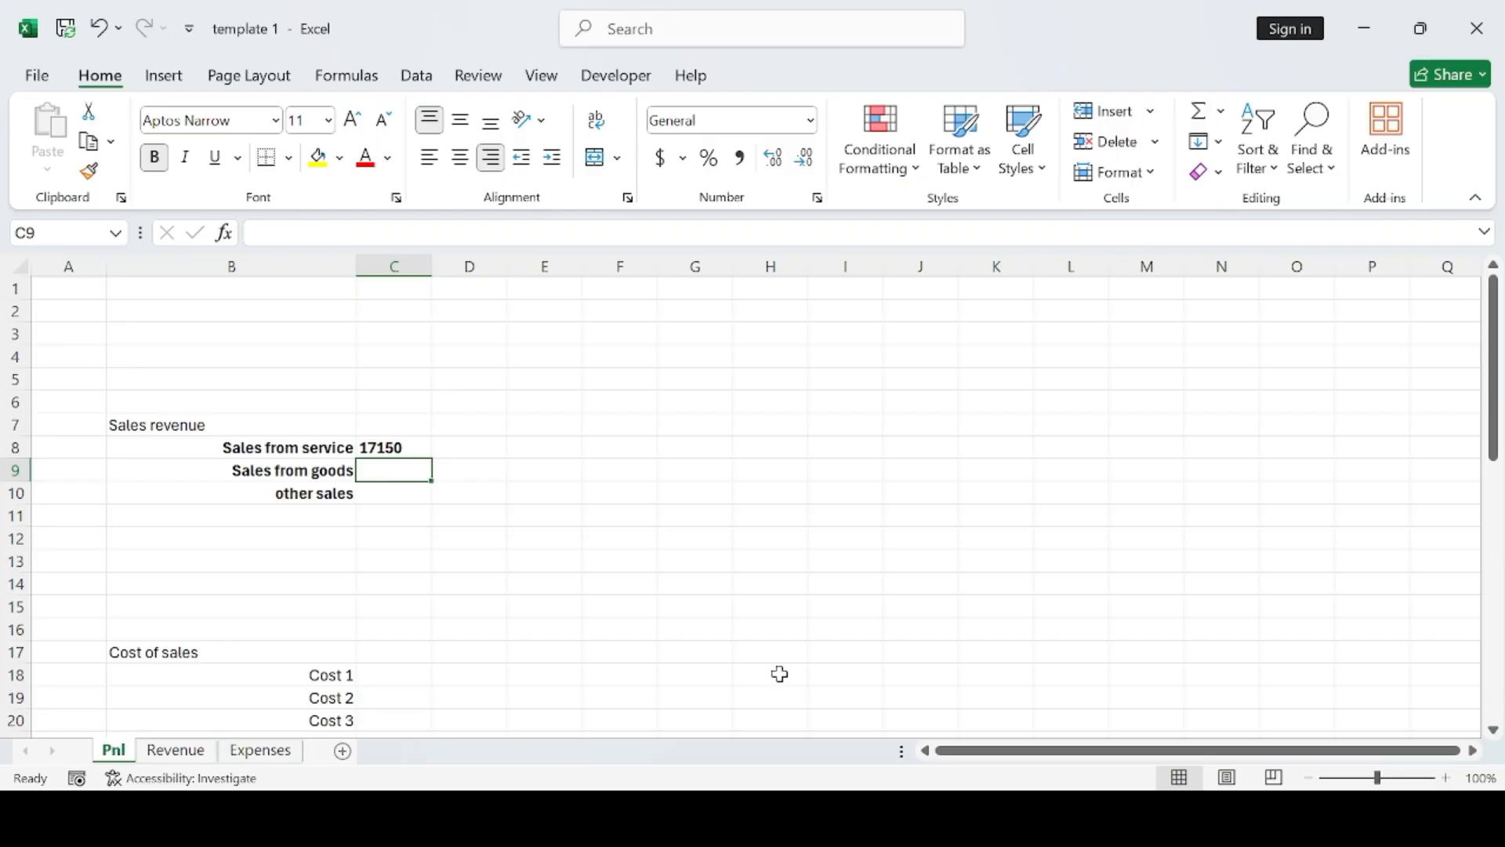
left_click(1176, 818)
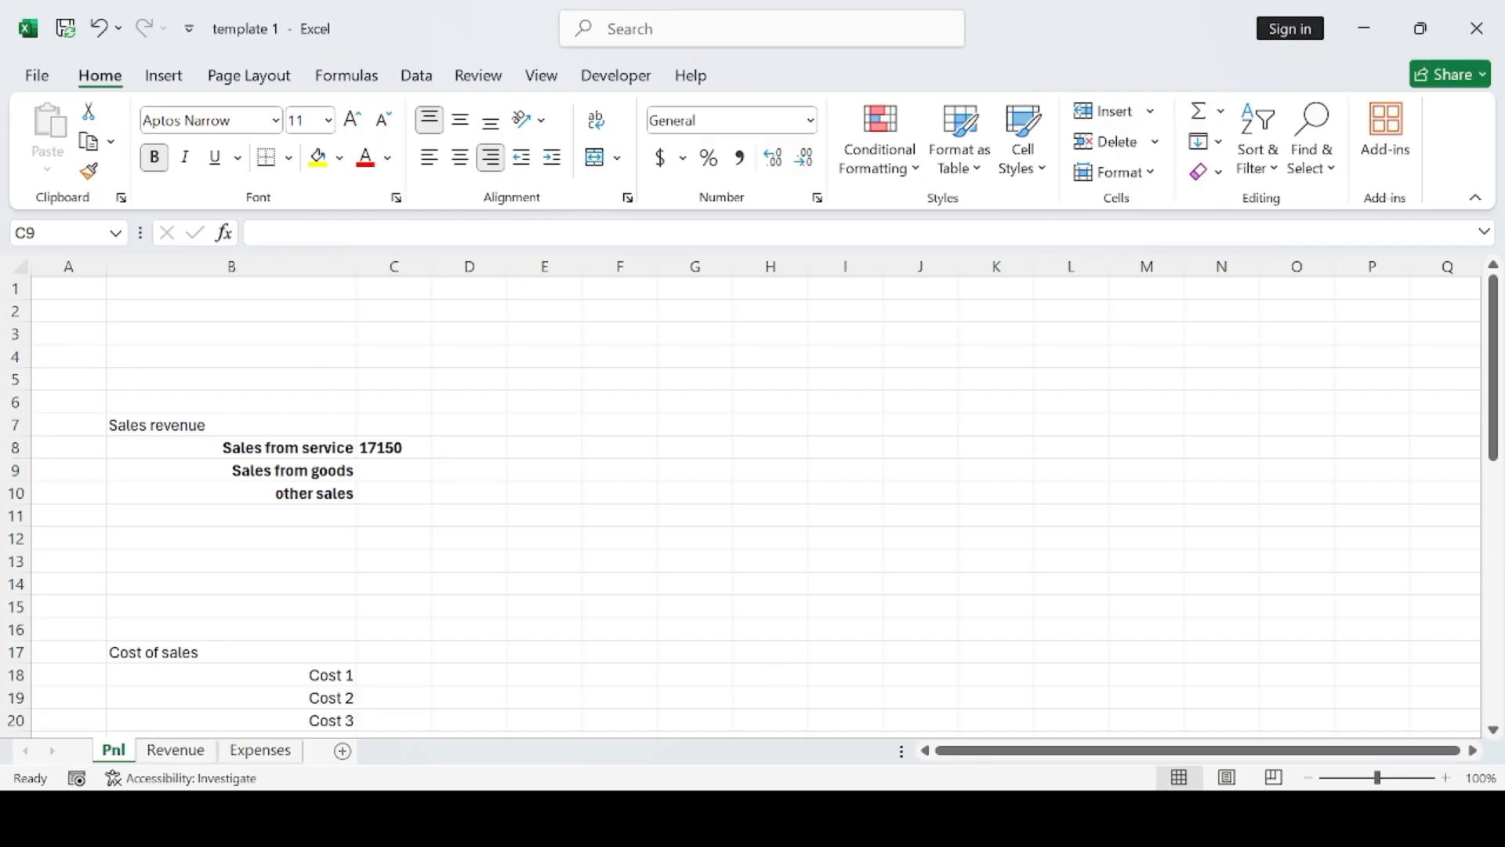